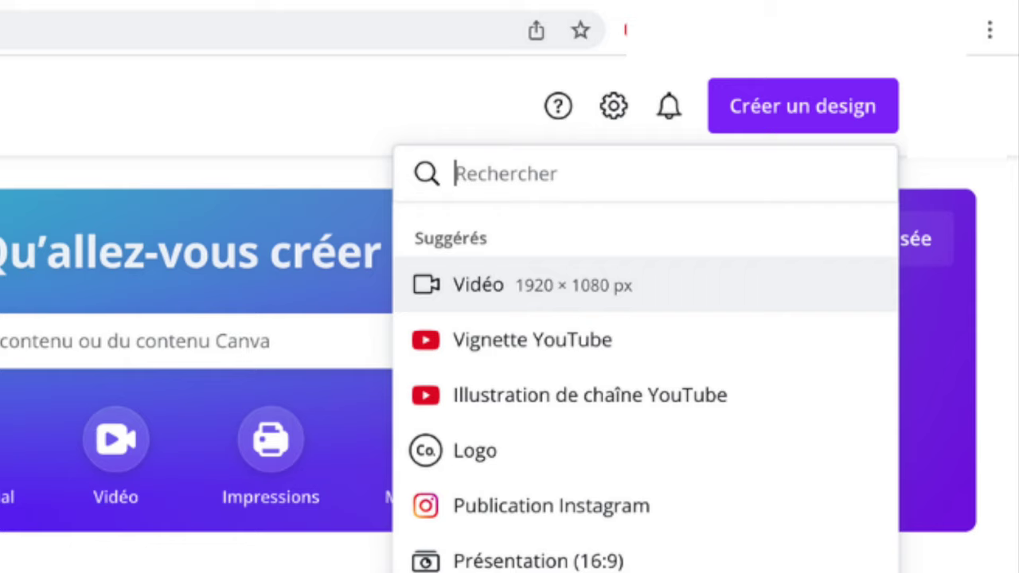
- Create a blank 1920 × 1080 px video design from the video category
{"action": "key", "text": "Escape"}
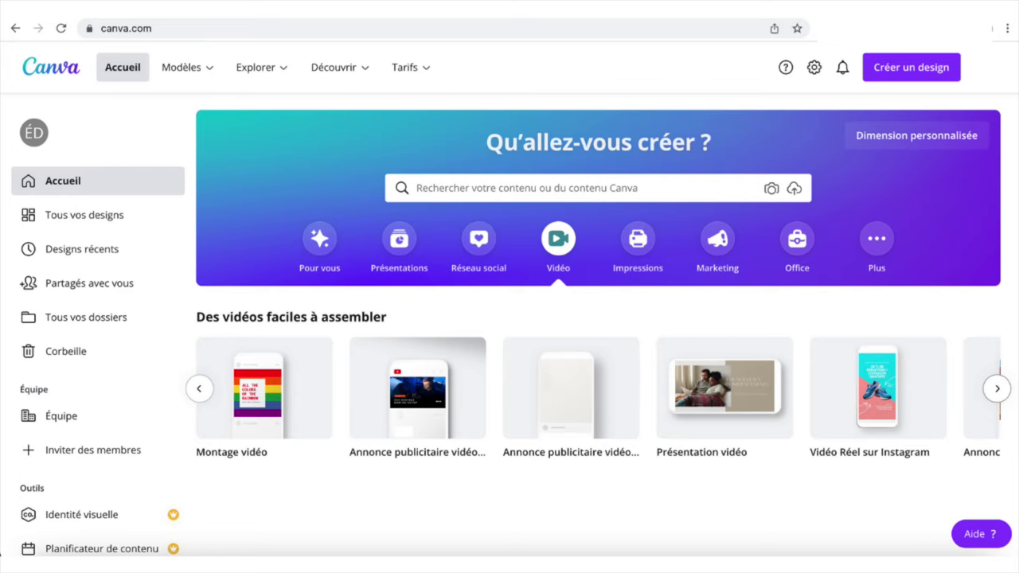
{"action": "left_click", "coordinate": [199, 389]}
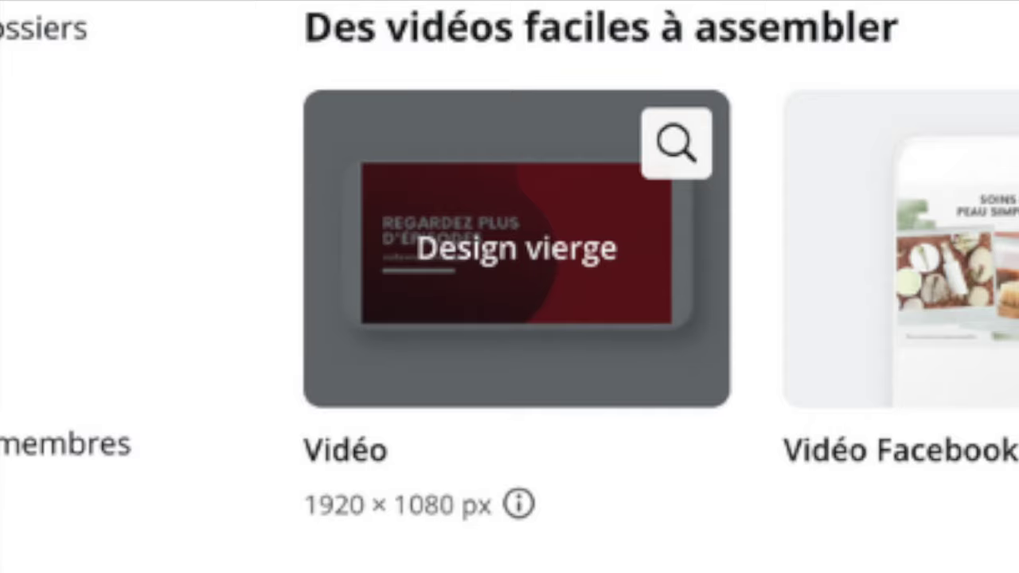
{"action": "left_click", "coordinate": [518, 248]}
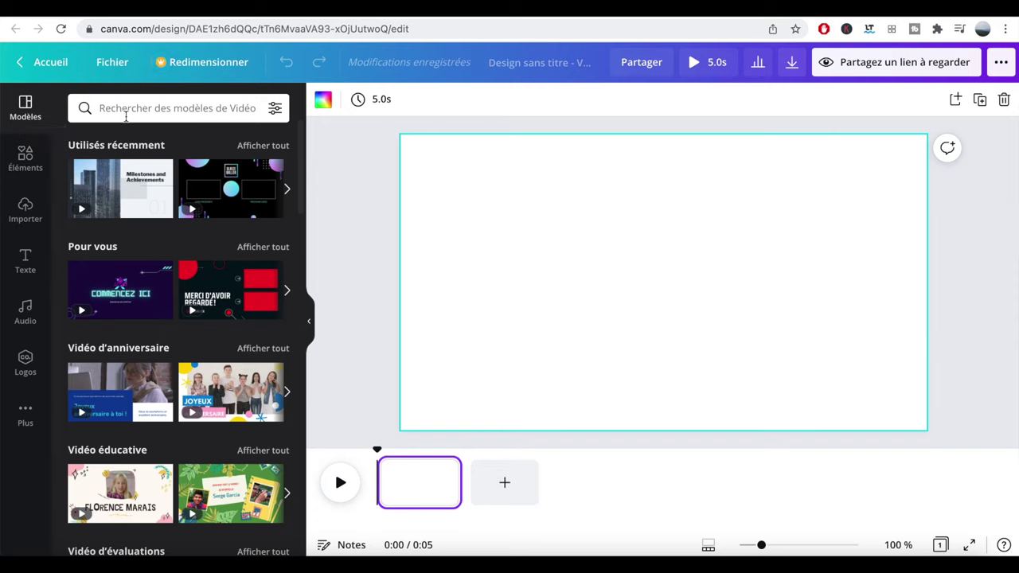
{"action": "left_click", "coordinate": [33, 157]}
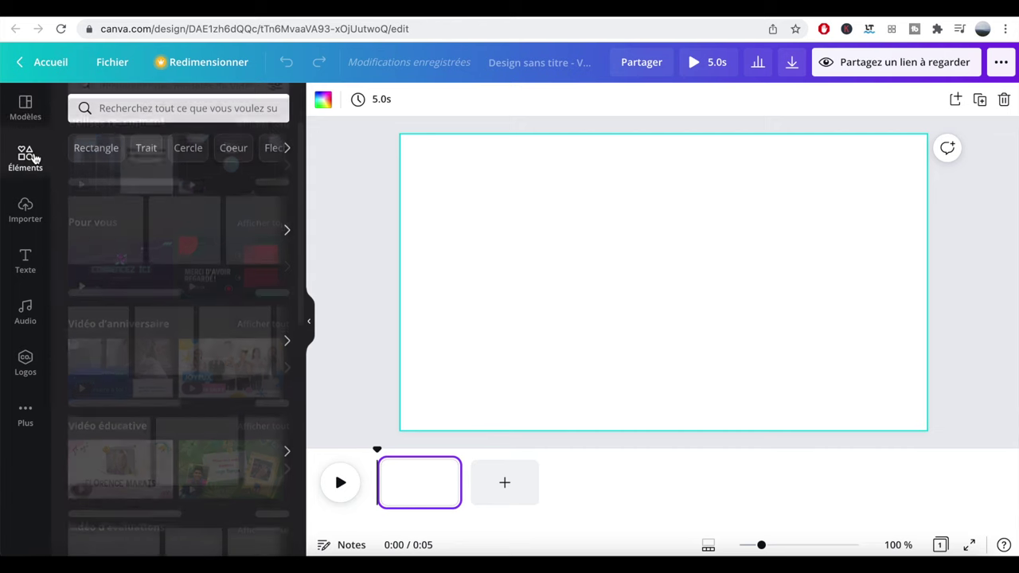
{"action": "left_click", "coordinate": [27, 205]}
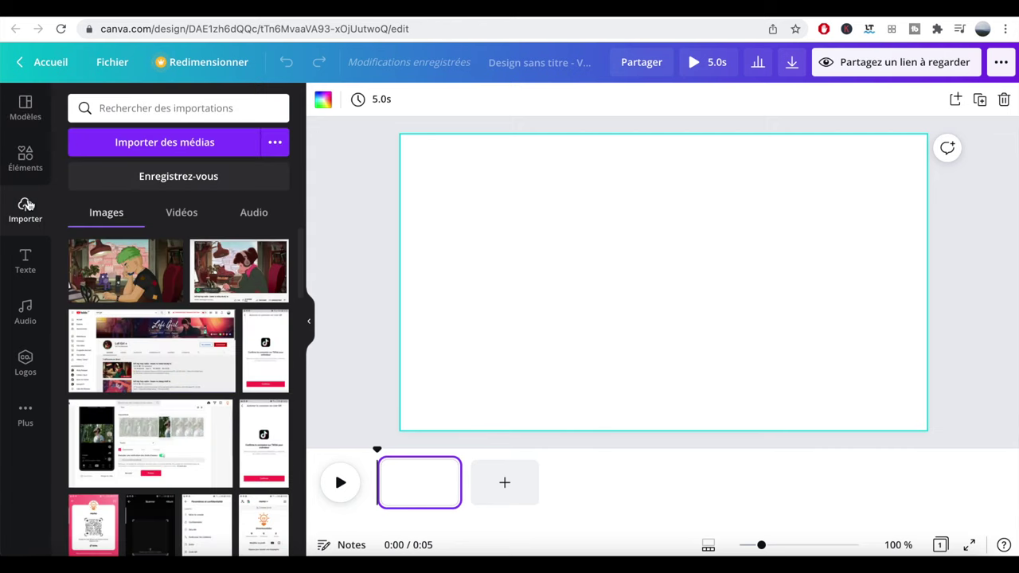
{"action": "left_click", "coordinate": [25, 256]}
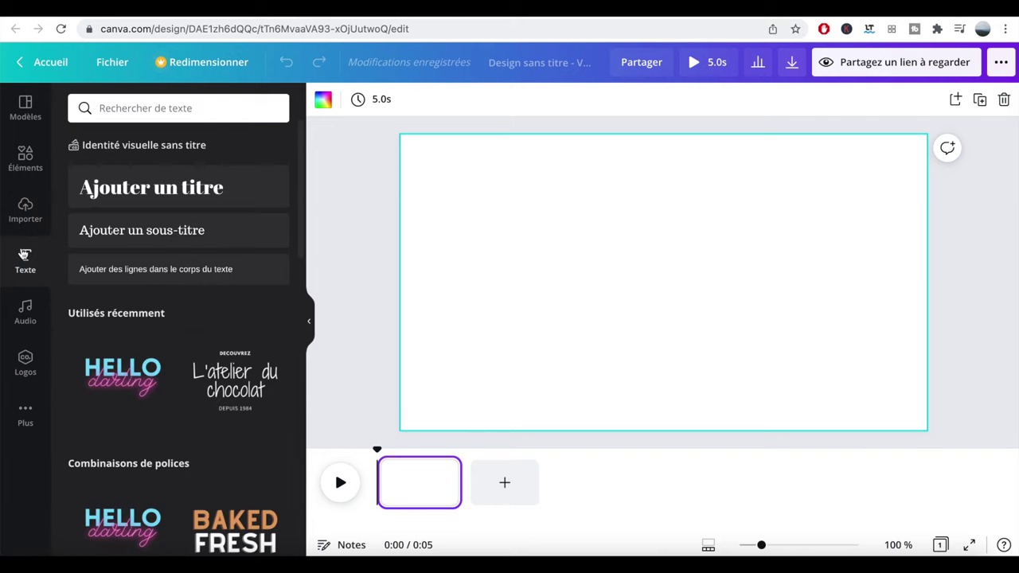
{"action": "left_click", "coordinate": [23, 164]}
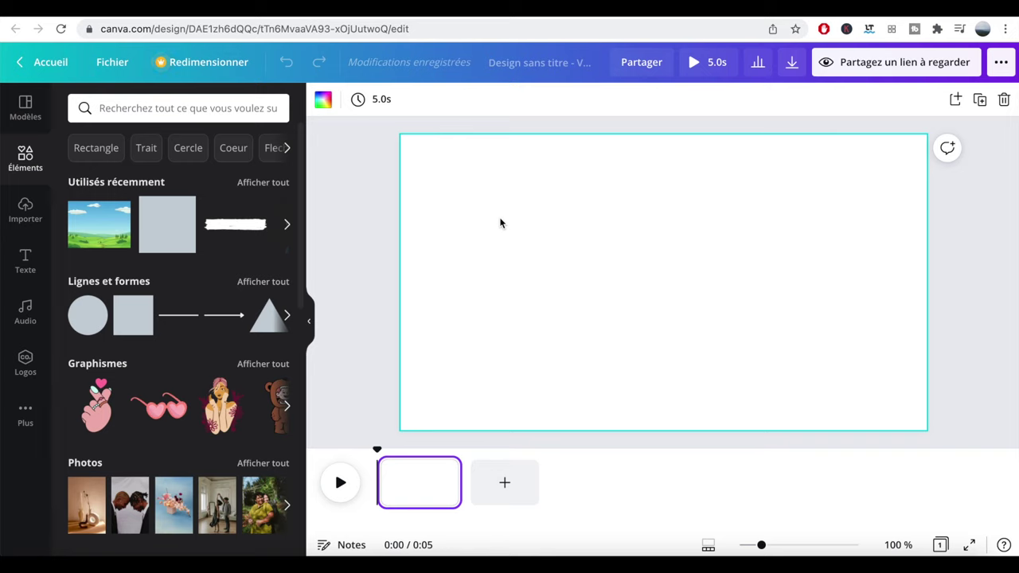
- Lengthen the blank page's duration to 40 seconds and reduce it to 15.5 seconds
{"action": "left_click", "coordinate": [417, 481]}
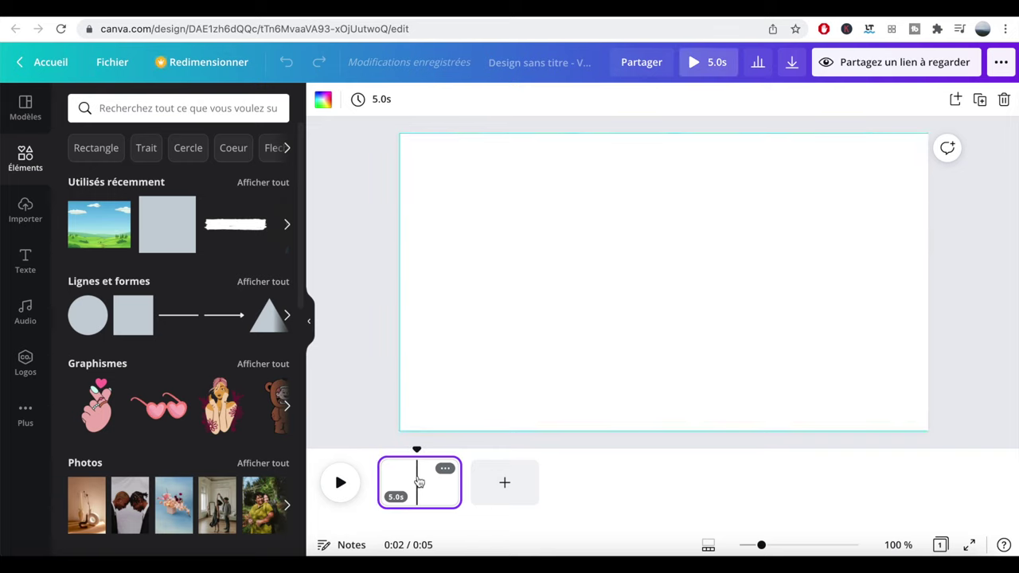
{"action": "left_click", "coordinate": [379, 101]}
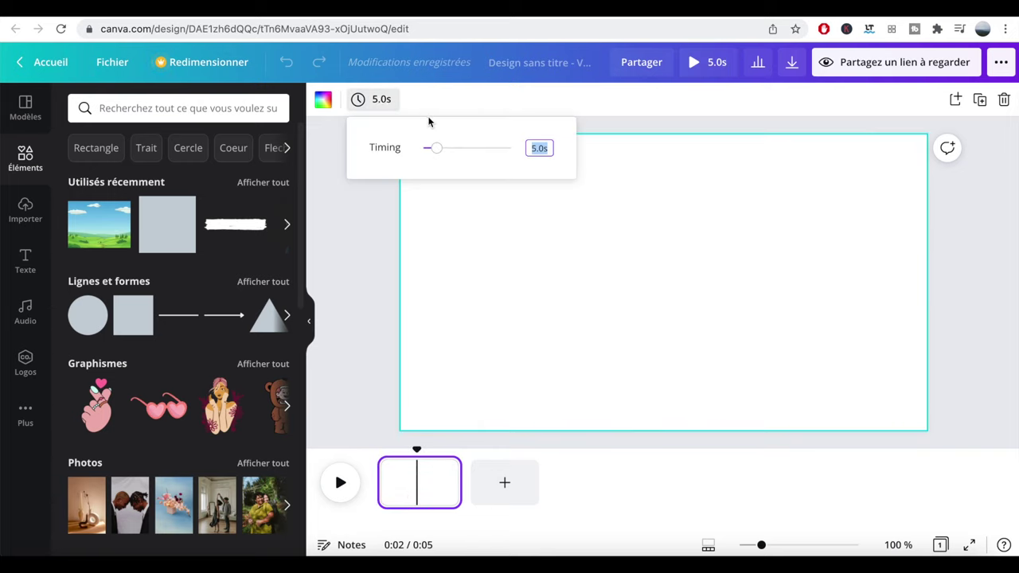
{"action": "left_click_drag", "start_coordinate": [436, 148], "coordinate": [535, 151]}
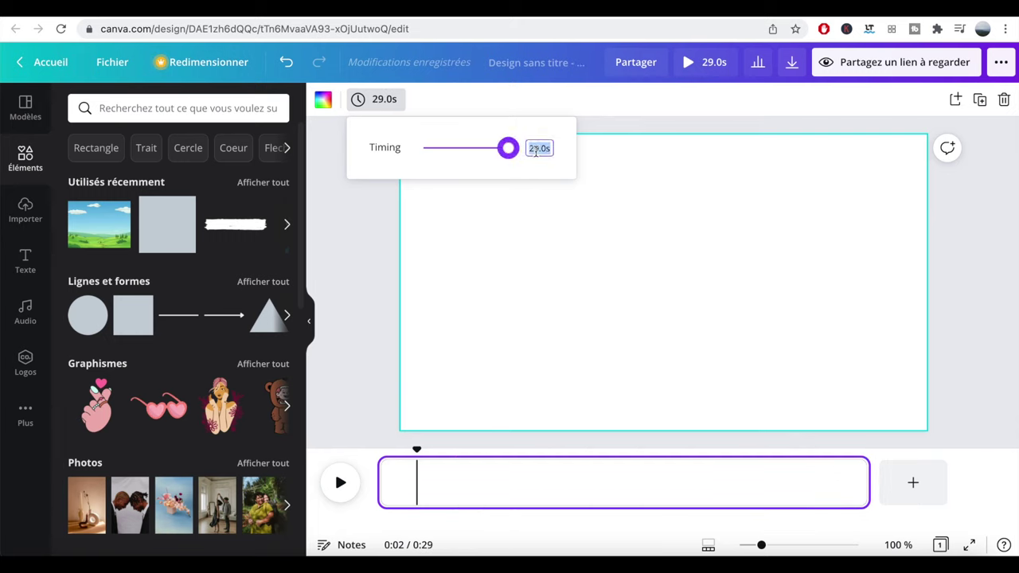
{"action": "type", "text": "40"}
{"action": "key", "text": "Return"}
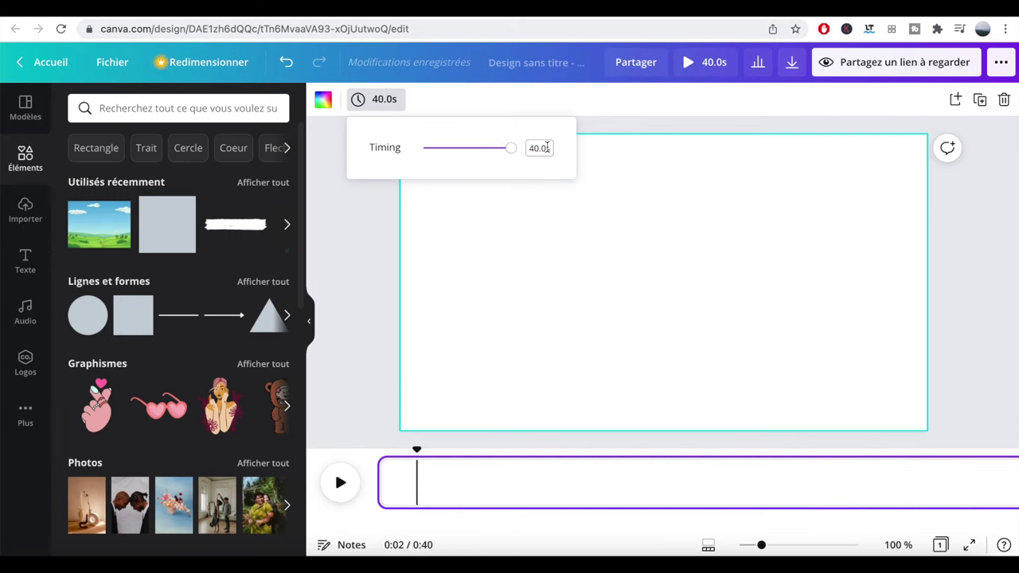
{"action": "left_click_drag", "start_coordinate": [510, 151], "coordinate": [467, 149]}
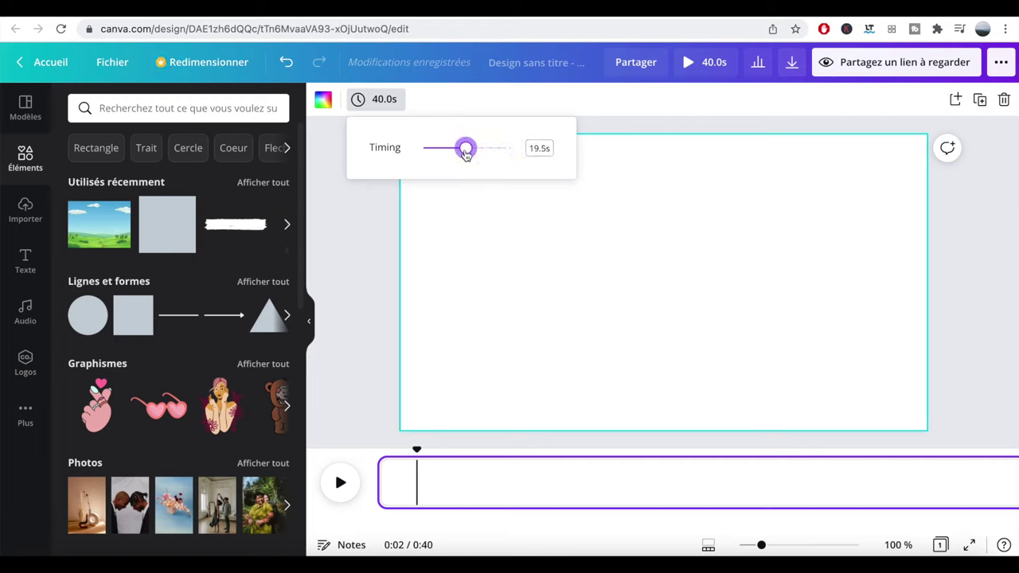
{"action": "left_click", "coordinate": [485, 231]}
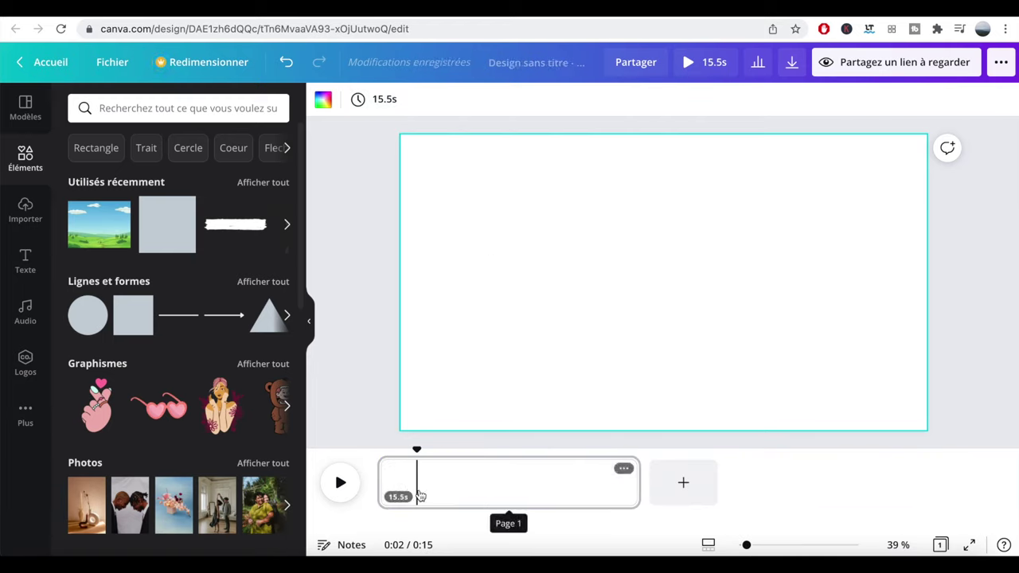
- Add two blank pages after the first page and delete both of them
{"action": "left_click", "coordinate": [678, 483]}
{"action": "left_click", "coordinate": [770, 488]}
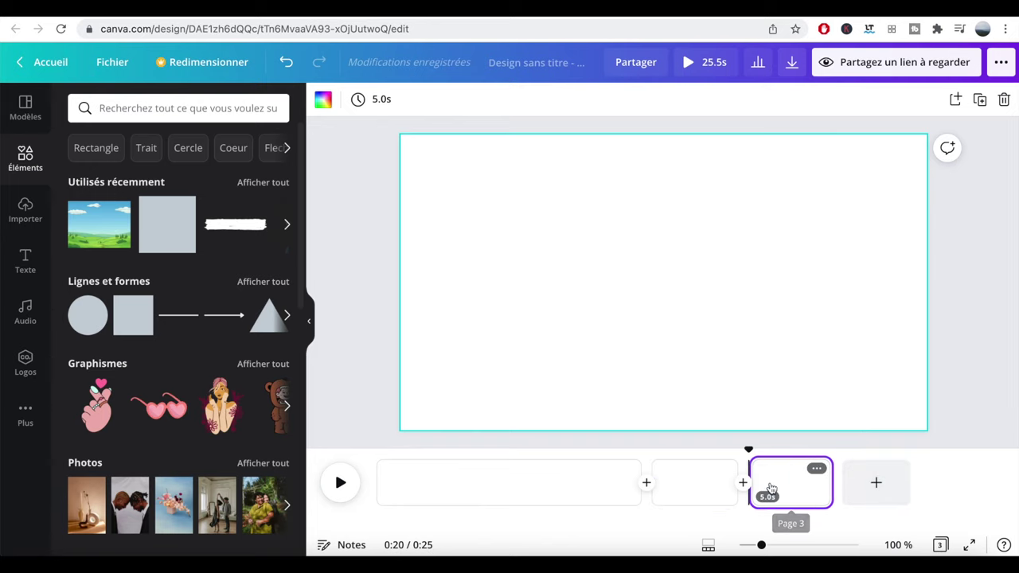
{"action": "key", "text": "Delete"}
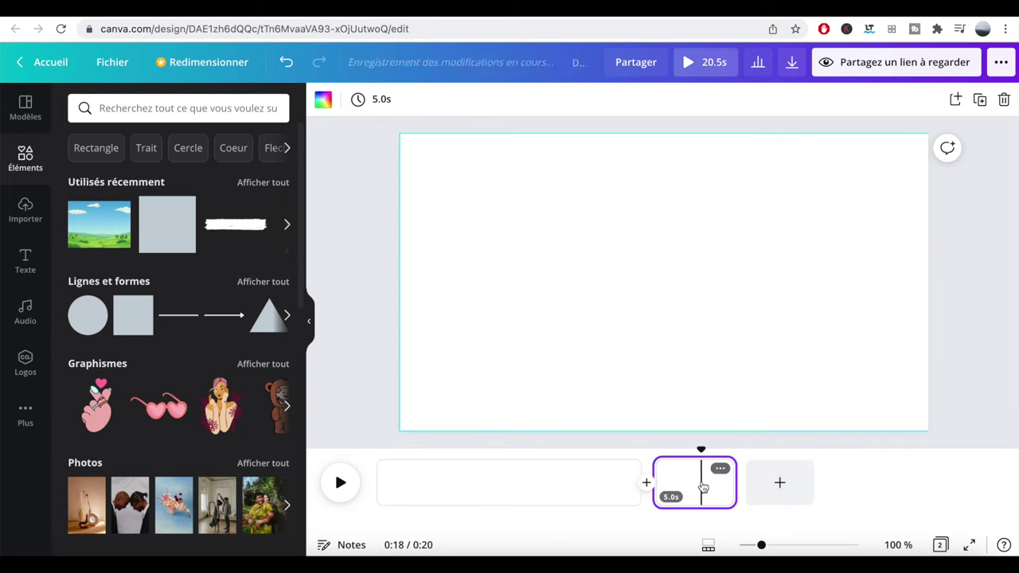
{"action": "key", "text": "Delete"}
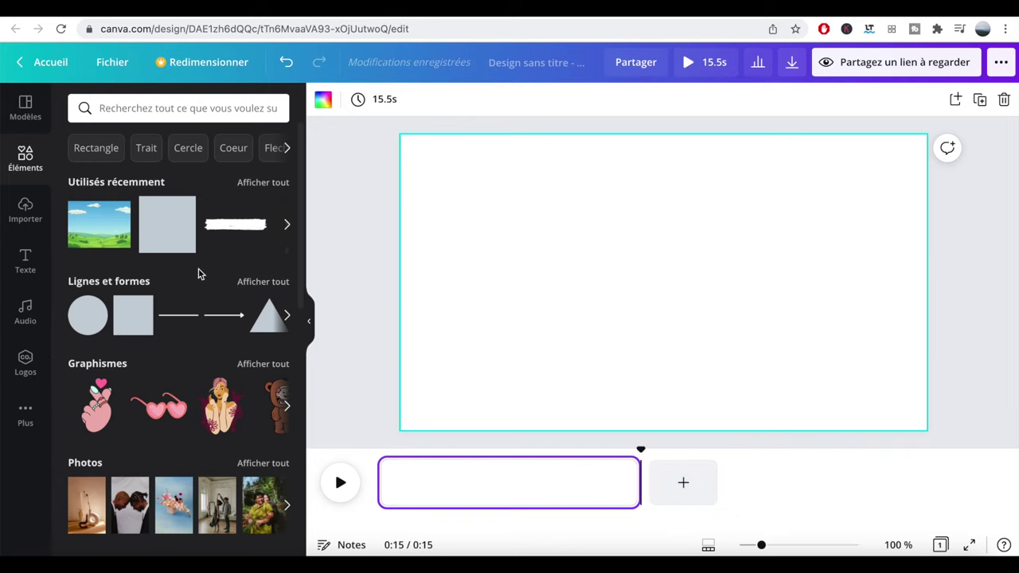
- Show the uploaded videos and try to import Rush Rando.mp4 from the desktop
{"action": "left_click", "coordinate": [25, 208]}
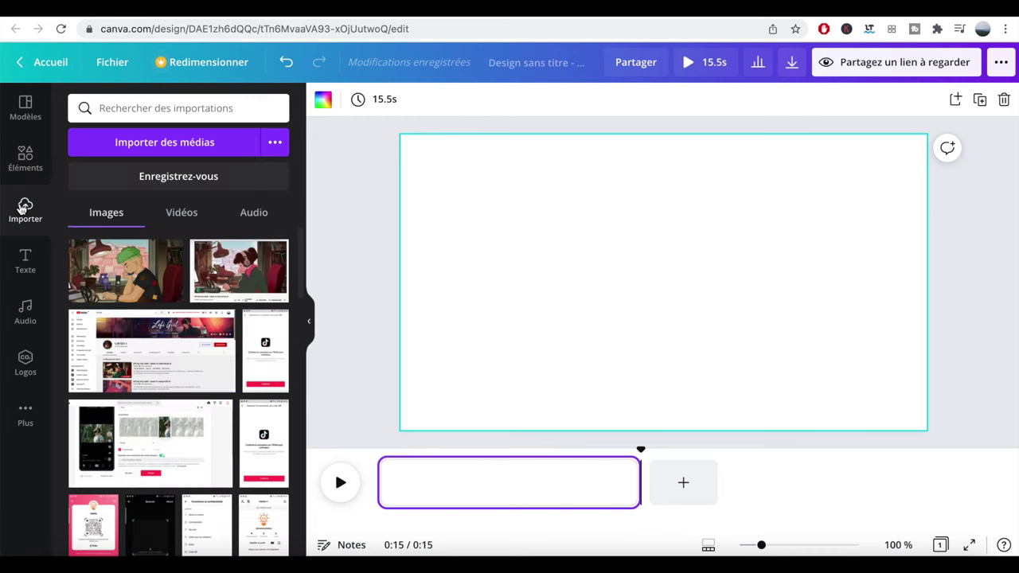
{"action": "left_click", "coordinate": [179, 212]}
{"action": "left_click", "coordinate": [275, 142]}
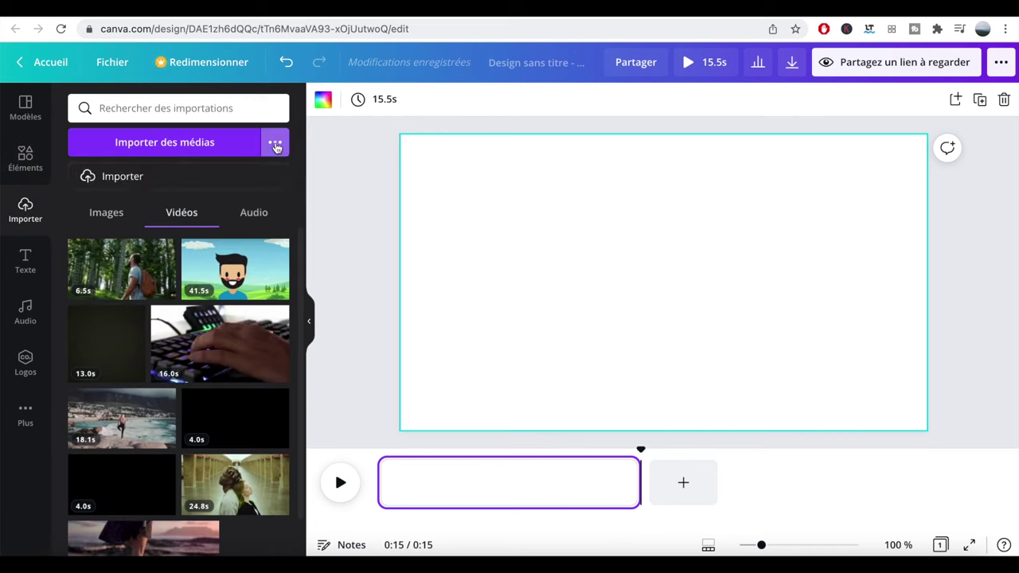
{"action": "left_click", "coordinate": [179, 174]}
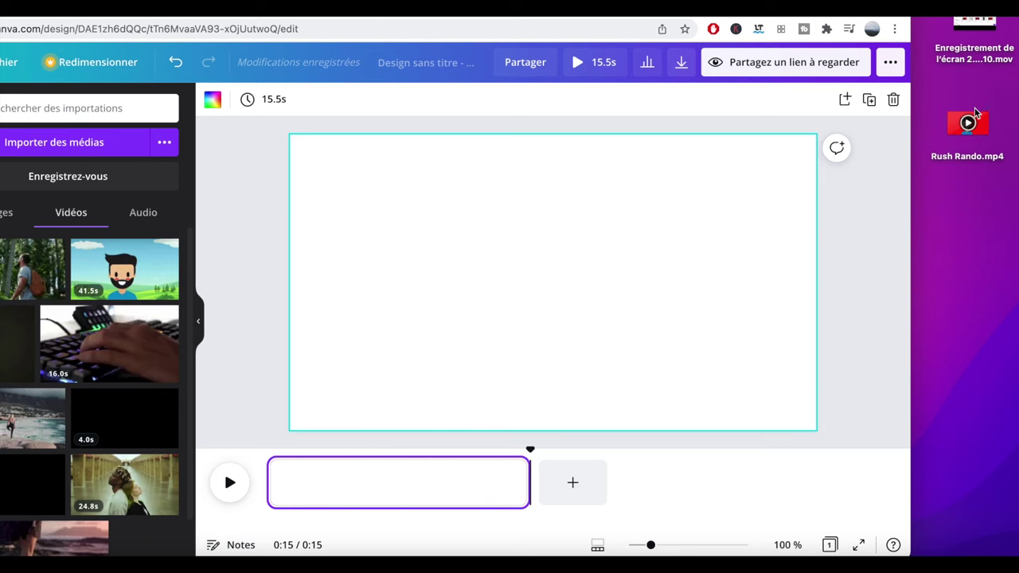
{"action": "left_click_drag", "start_coordinate": [976, 114], "coordinate": [768, 159]}
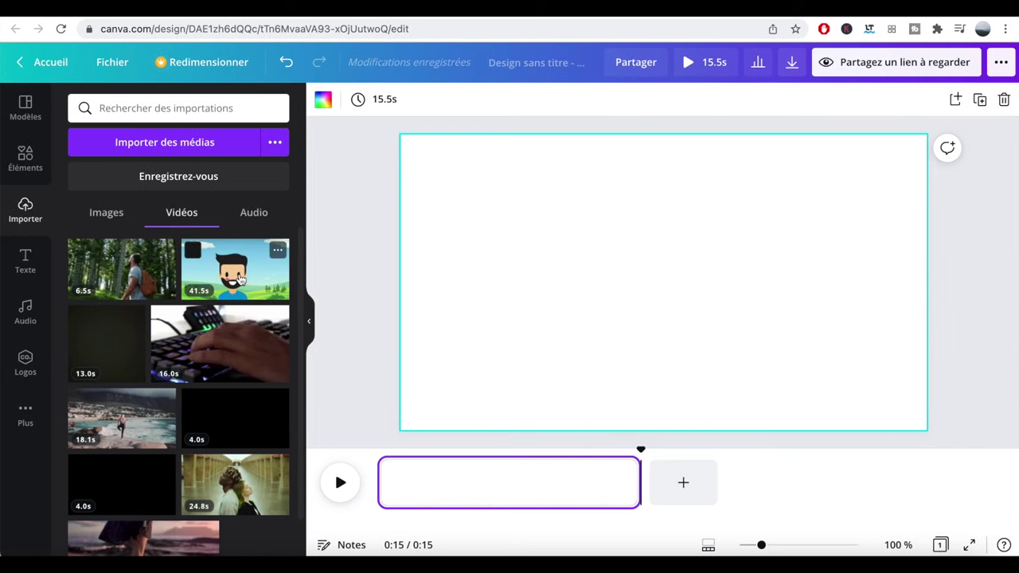
- Add the uploaded 41.5-second video of the bearded cartoon man to the page and enlarge it to fill the whole canvas
{"action": "left_click", "coordinate": [240, 277]}
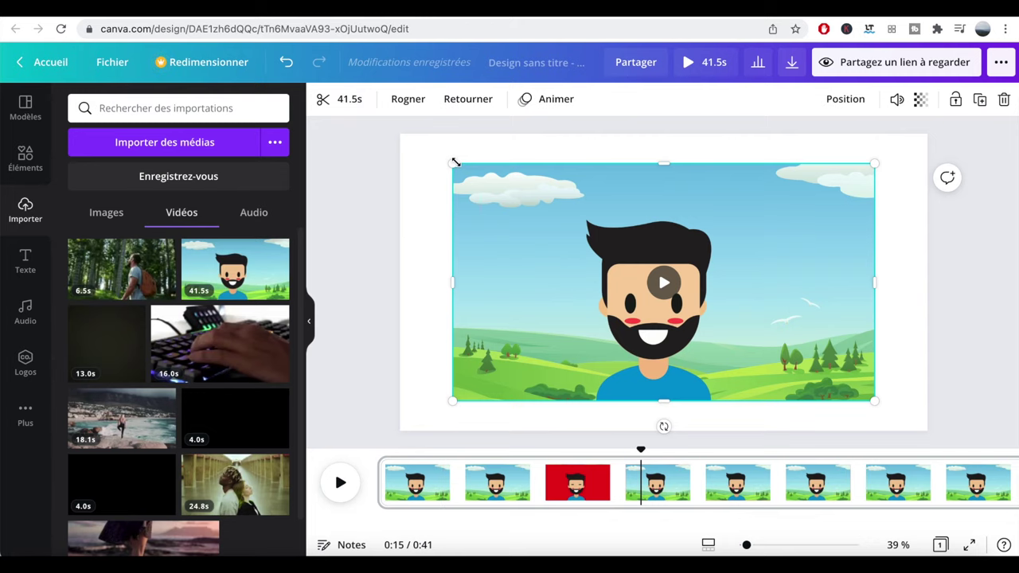
{"action": "left_click_drag", "start_coordinate": [454, 163], "coordinate": [399, 134]}
{"action": "left_click_drag", "start_coordinate": [875, 400], "coordinate": [927, 430]}
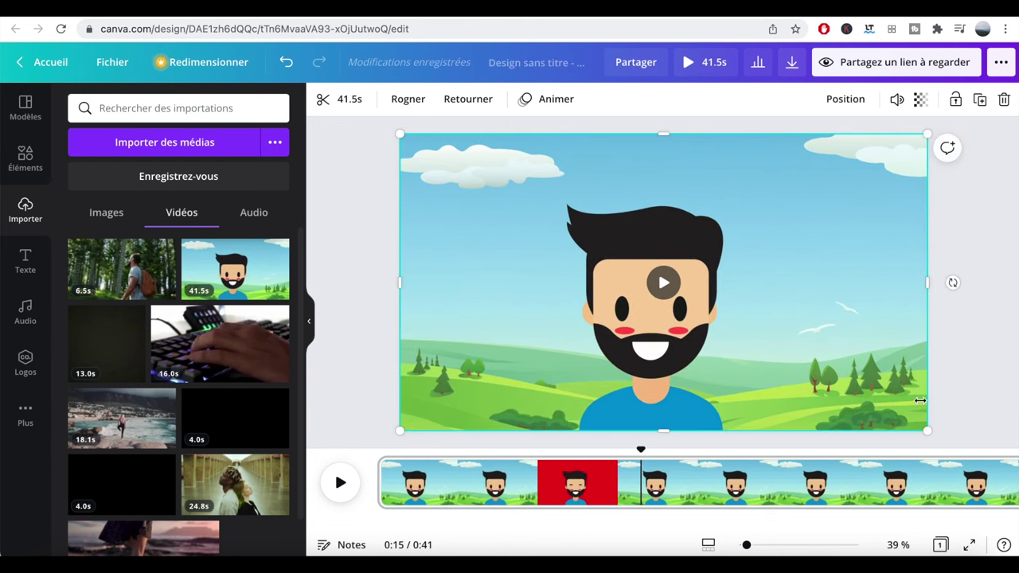
- Play the video and preview it at several points along the timeline, ending near its beginning
{"action": "left_click", "coordinate": [340, 482]}
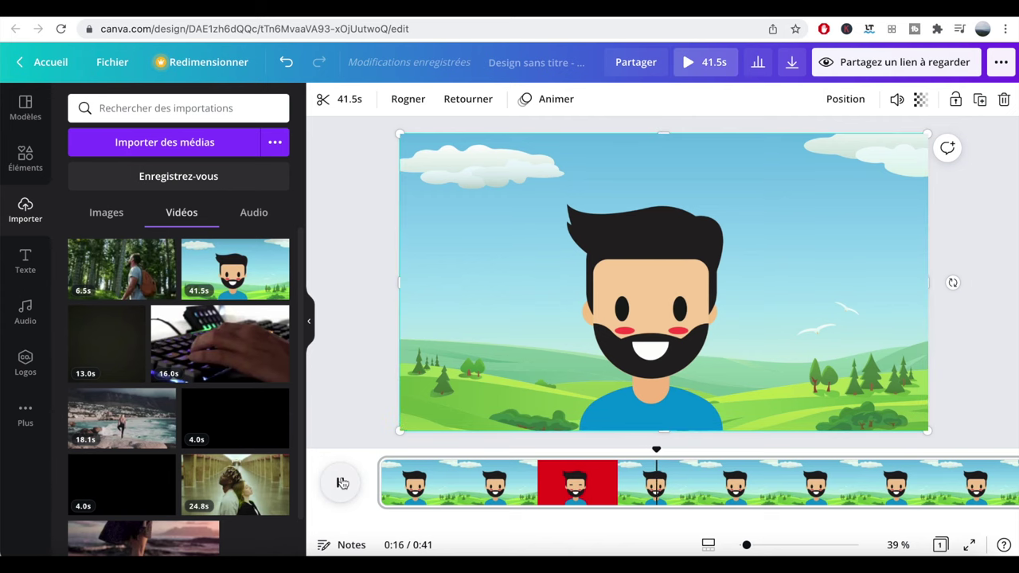
{"action": "left_click", "coordinate": [660, 491]}
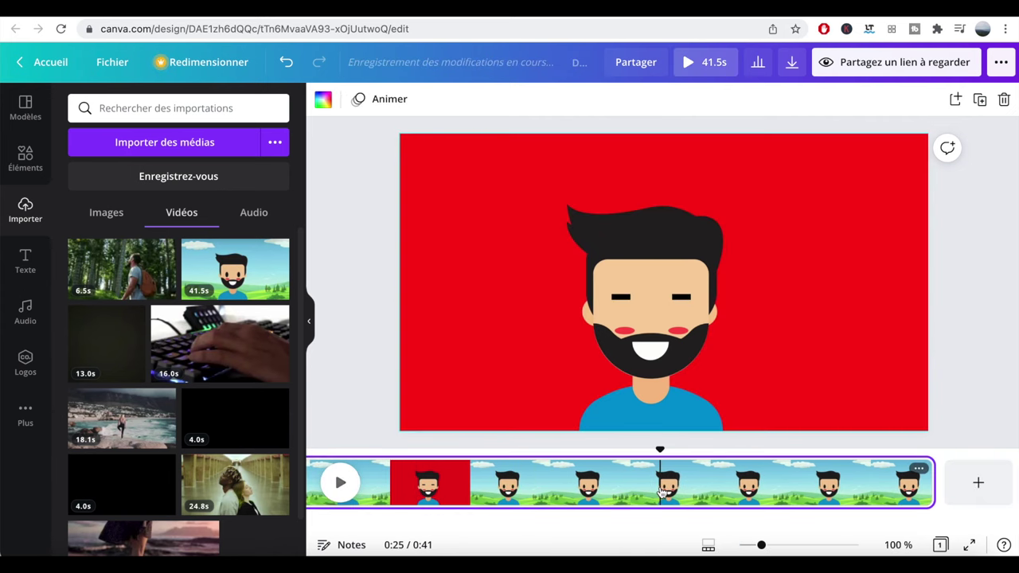
{"action": "left_click", "coordinate": [661, 492]}
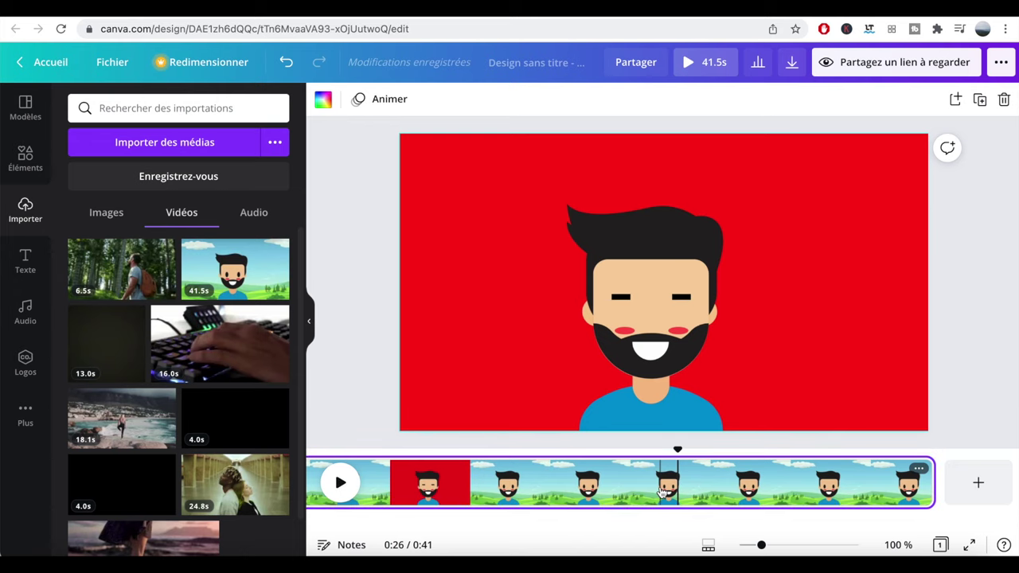
{"action": "scroll", "coordinate": [660, 491], "scroll_direction": "left", "scroll_amount": 4}
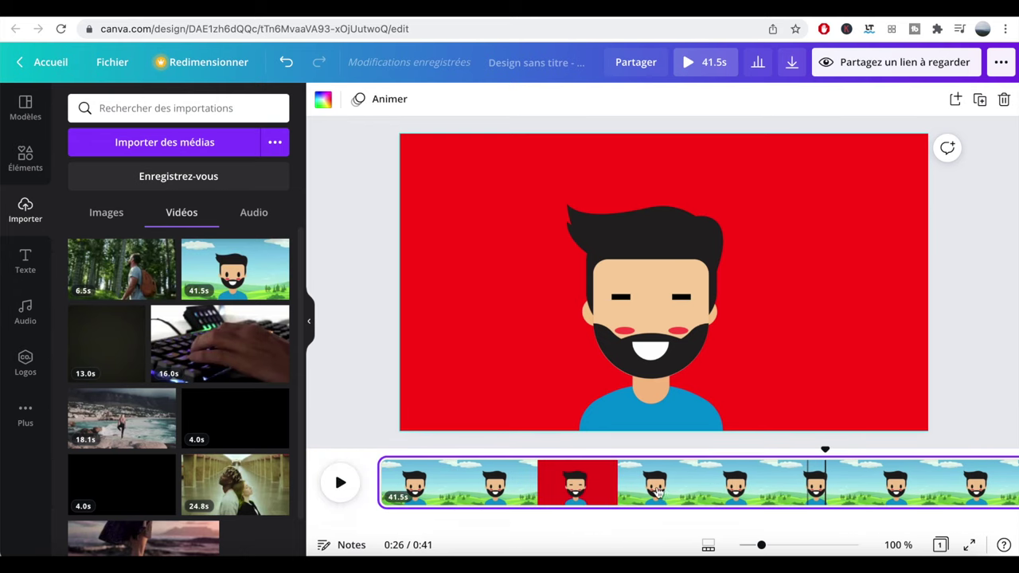
{"action": "left_click", "coordinate": [396, 479]}
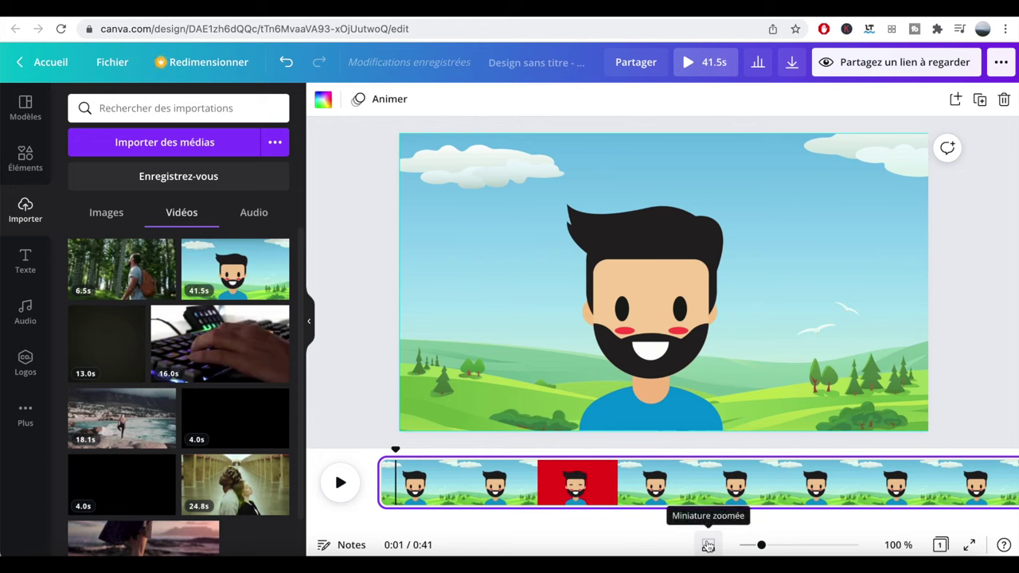
- Zoom the timeline thumbnails to 319% and reduce the canvas zoom to 26%
{"action": "left_click_drag", "start_coordinate": [761, 545], "coordinate": [814, 546]}
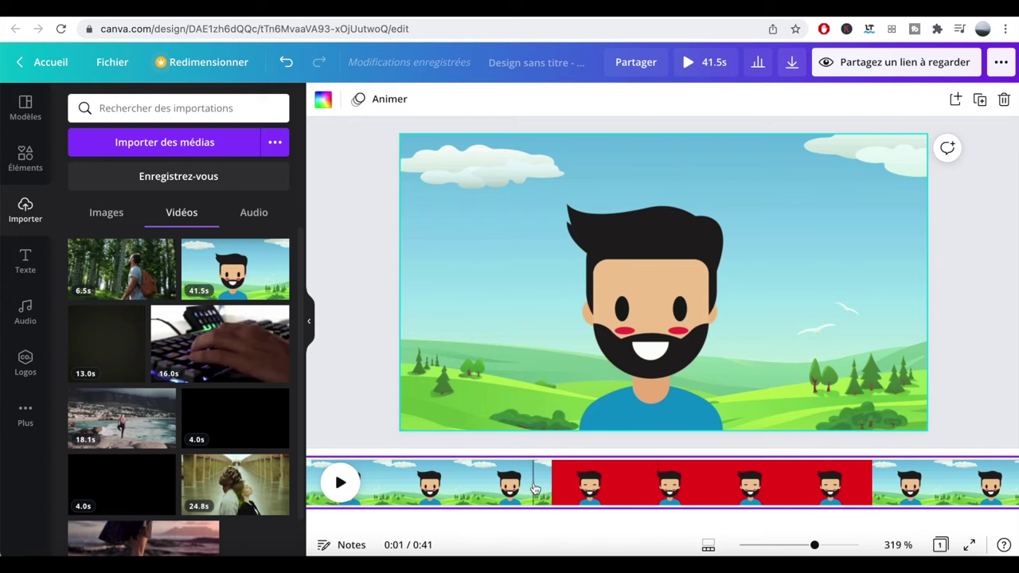
{"action": "left_click", "coordinate": [709, 546]}
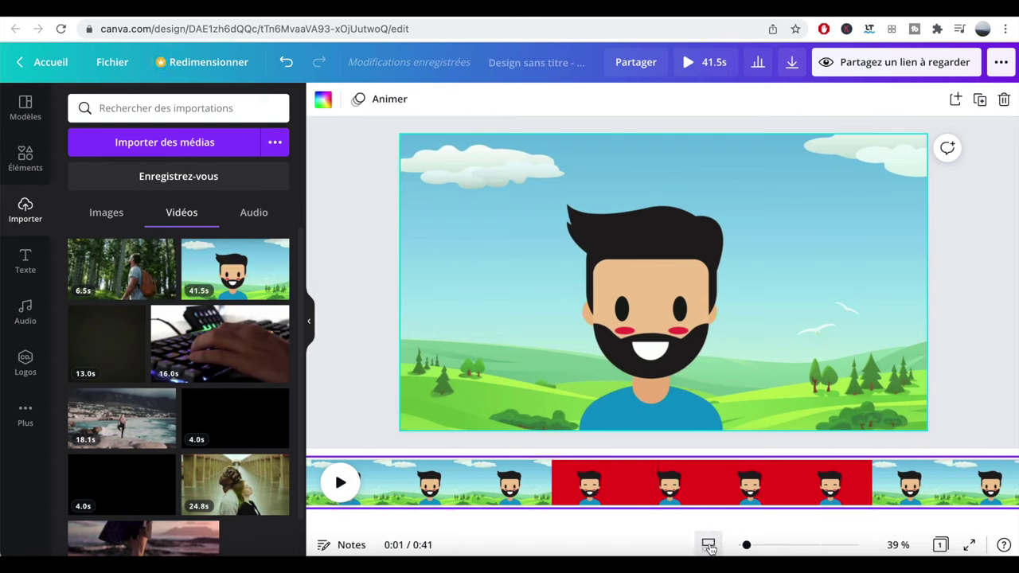
{"action": "mouse_move", "coordinate": [747, 546]}
{"action": "left_mouse_down"}
{"action": "mouse_move", "coordinate": [756, 549]}
{"action": "mouse_move", "coordinate": [744, 549]}
{"action": "left_mouse_up"}
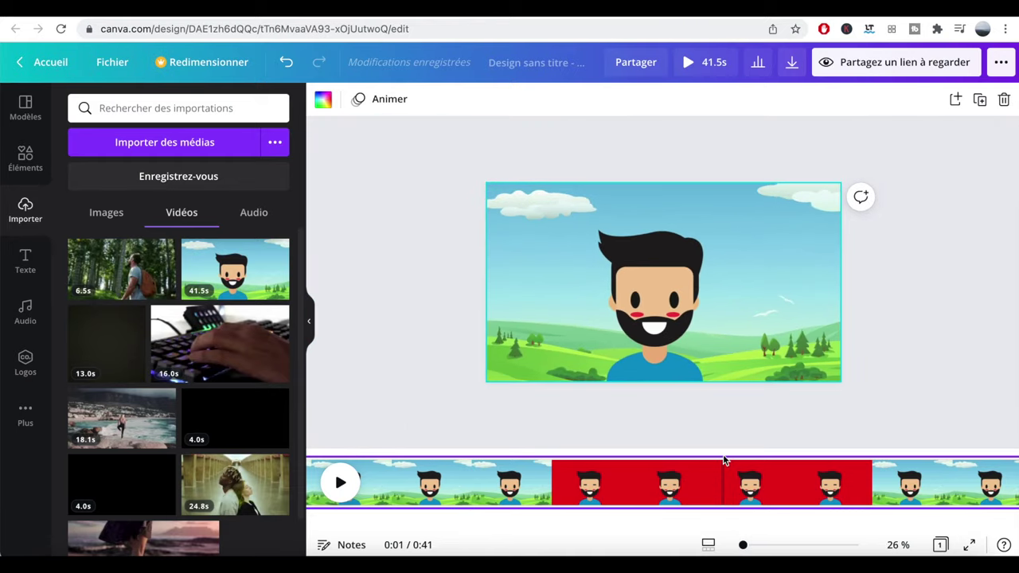
- Split the video just before and just after its first red-background section, at about 9 s and 15 s
{"action": "left_click", "coordinate": [689, 470]}
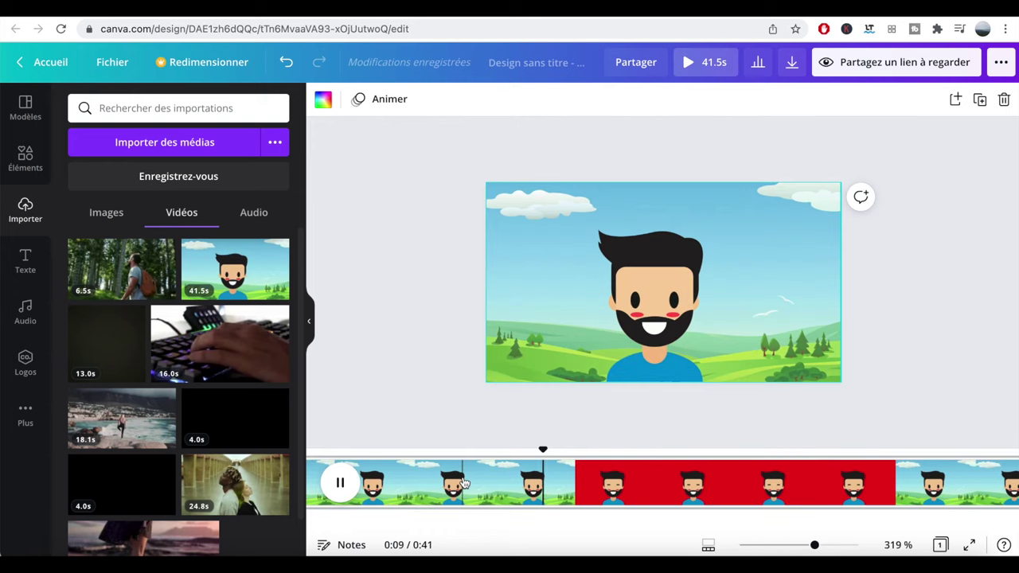
{"action": "left_click", "coordinate": [539, 483]}
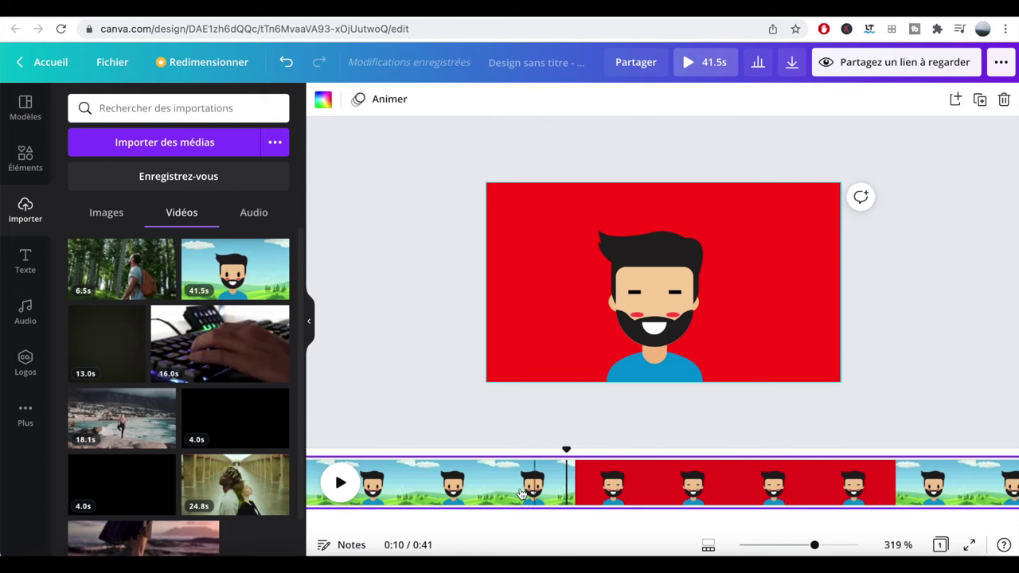
{"action": "left_click", "coordinate": [507, 493]}
{"action": "left_click", "coordinate": [501, 494]}
{"action": "left_click", "coordinate": [460, 493]}
{"action": "key", "text": "Escape"}
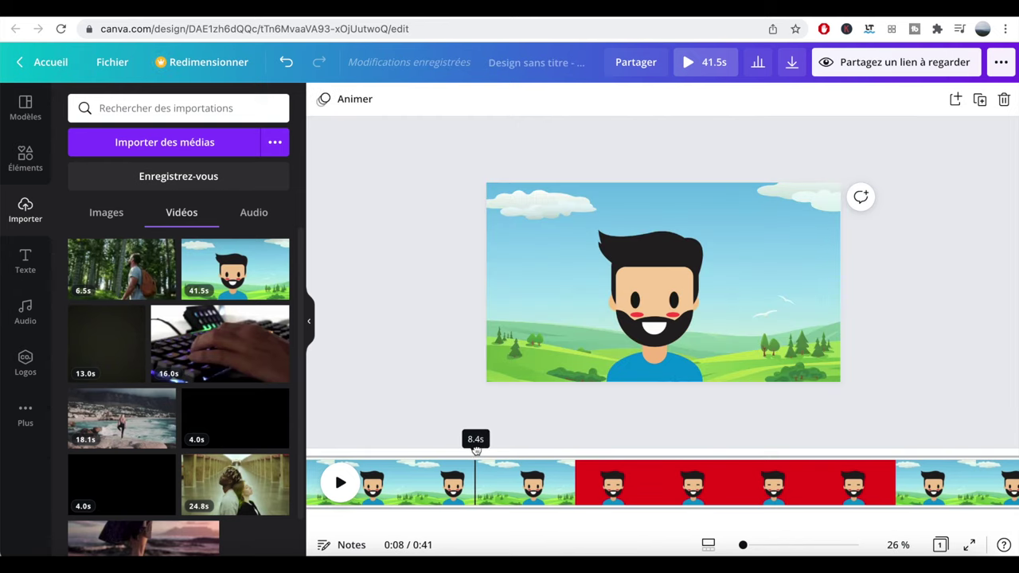
{"action": "left_click", "coordinate": [480, 491]}
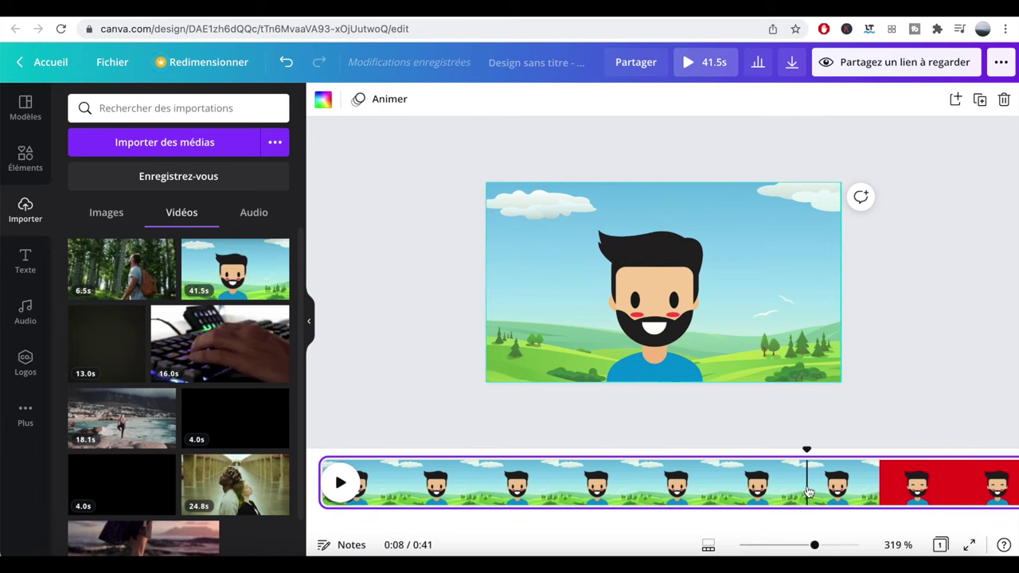
{"action": "right_click", "coordinate": [808, 493]}
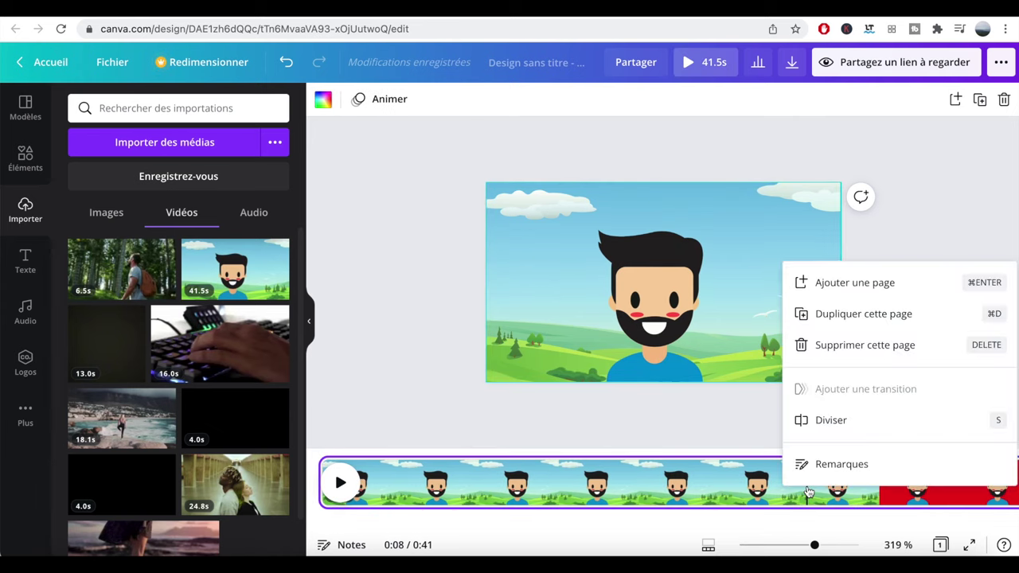
{"action": "left_click", "coordinate": [832, 428]}
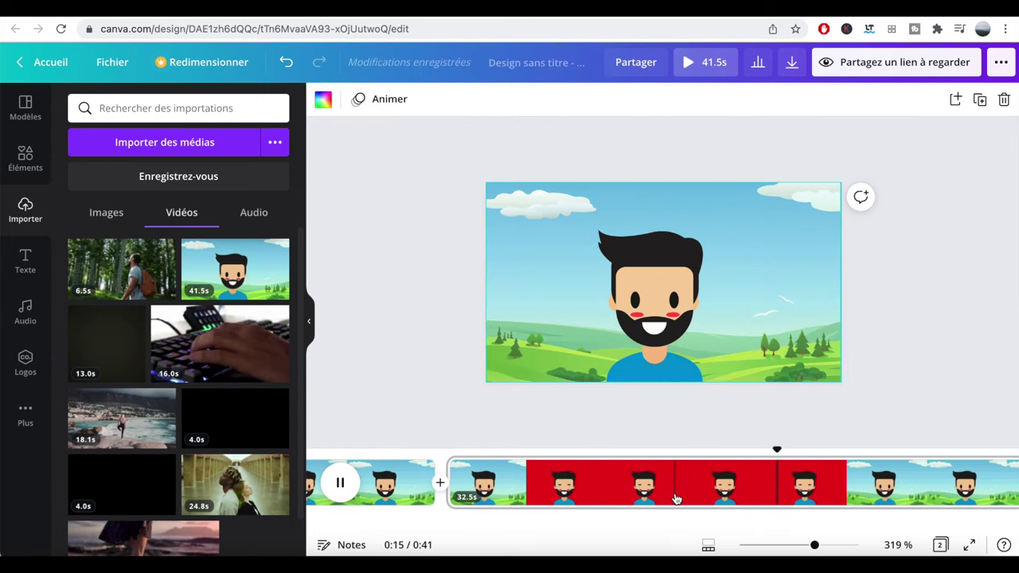
{"action": "right_click", "coordinate": [788, 488]}
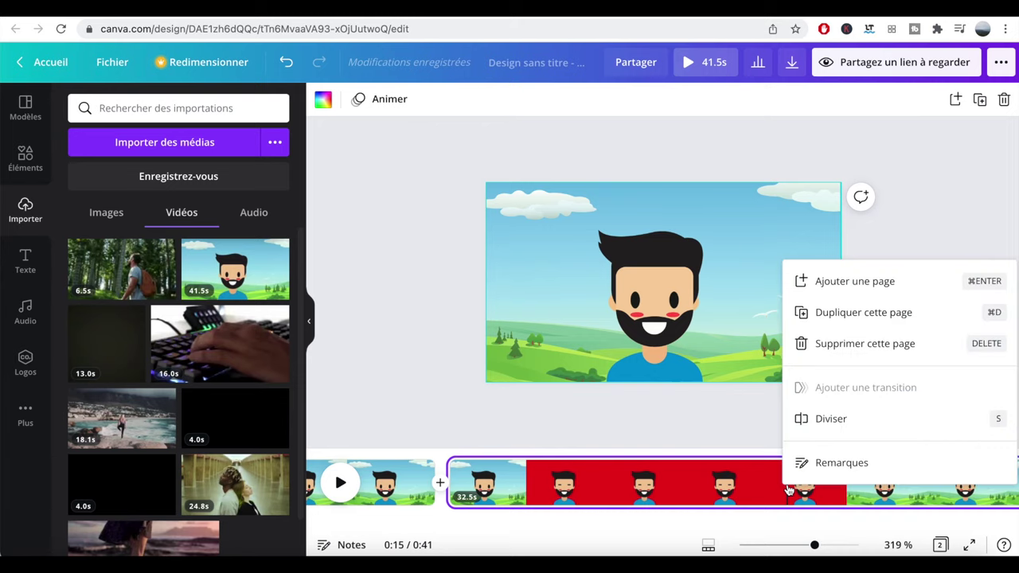
{"action": "left_click", "coordinate": [825, 423]}
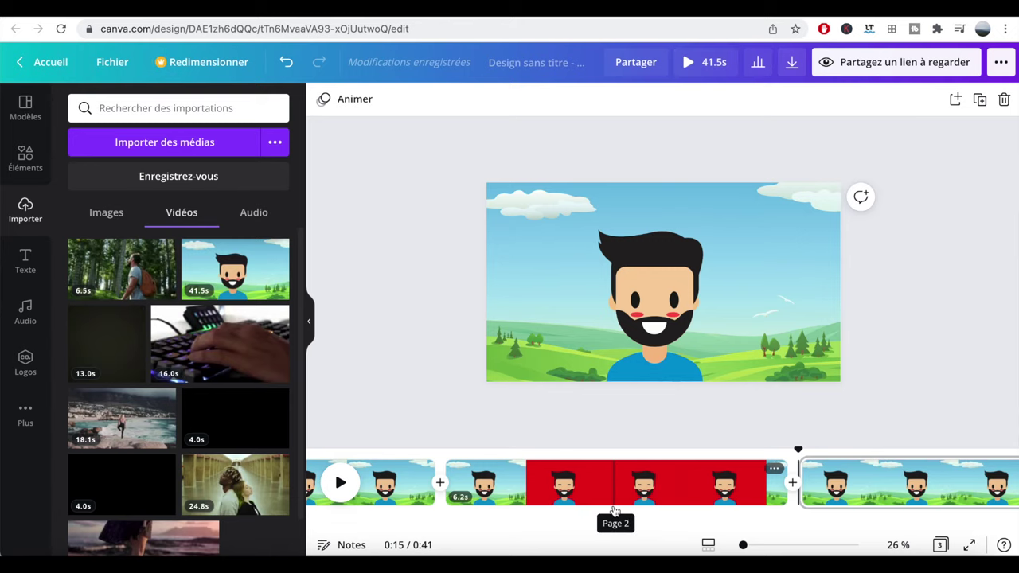
- Delete the middle clip containing the first red-background section and undo the deletion
{"action": "left_click", "coordinate": [582, 489]}
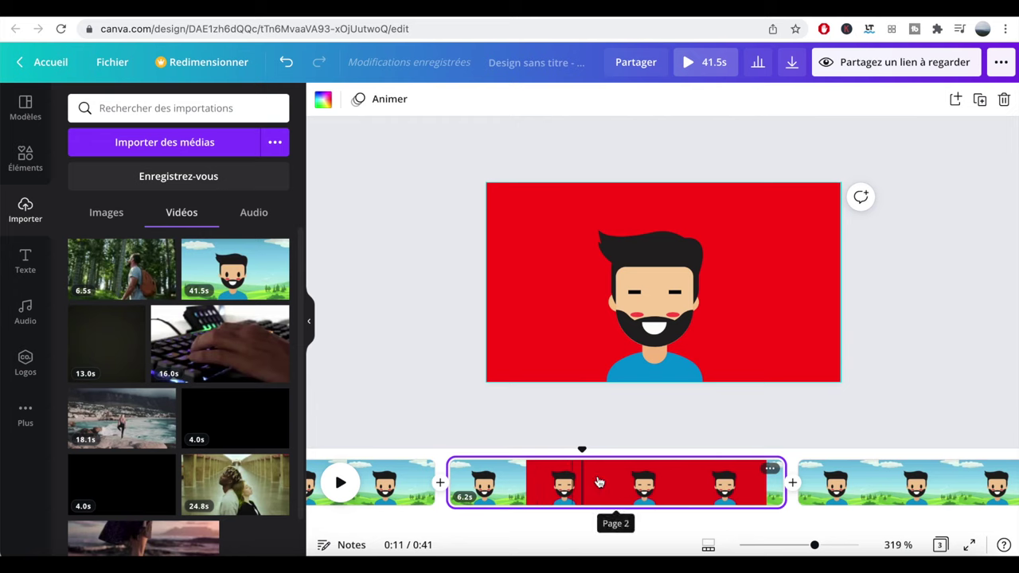
{"action": "left_click", "coordinate": [770, 468]}
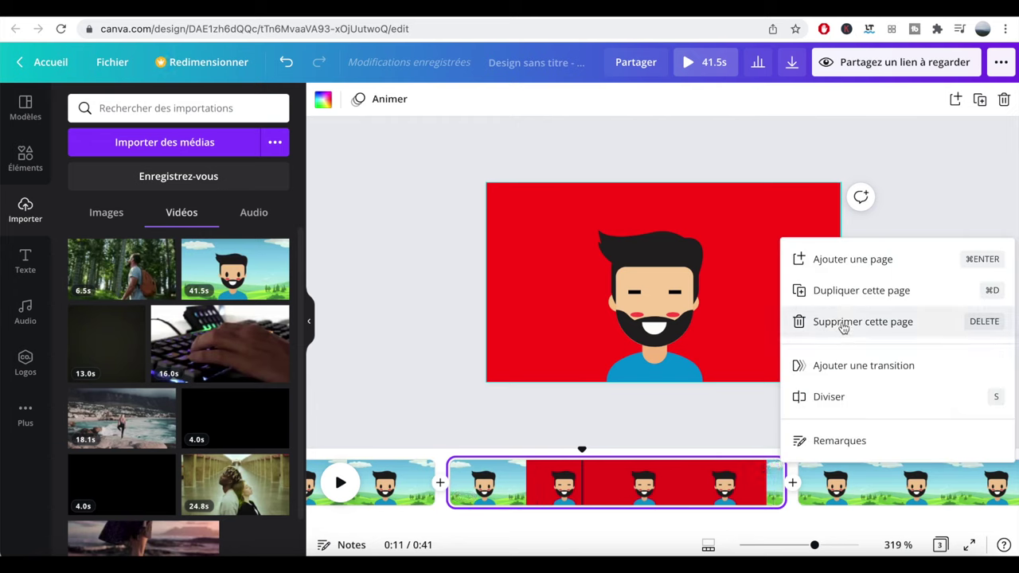
{"action": "left_click", "coordinate": [655, 429]}
{"action": "left_click", "coordinate": [620, 483]}
{"action": "key", "text": "Delete"}
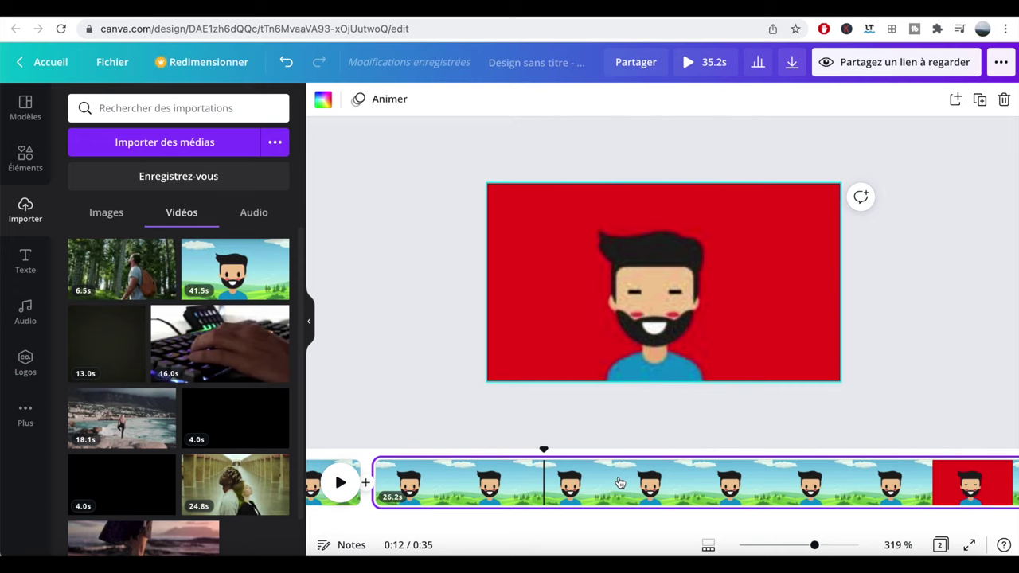
{"action": "left_click", "coordinate": [288, 62]}
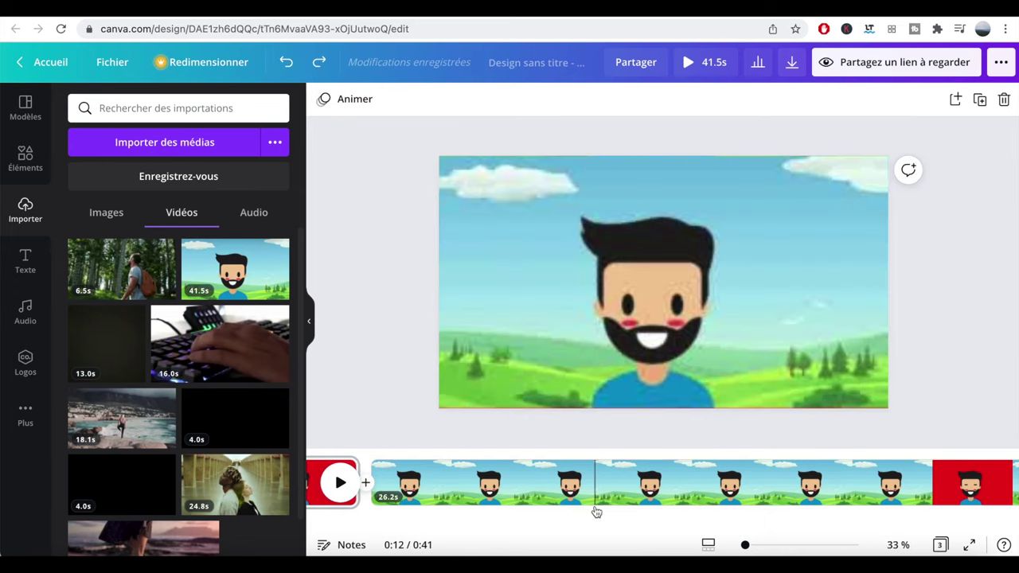
- Delete the 6.2-second clip with the first red-background section again, leaving the clips around it
{"action": "left_click", "coordinate": [561, 504]}
{"action": "scroll", "coordinate": [561, 504], "scroll_direction": "up", "scroll_amount": 5}
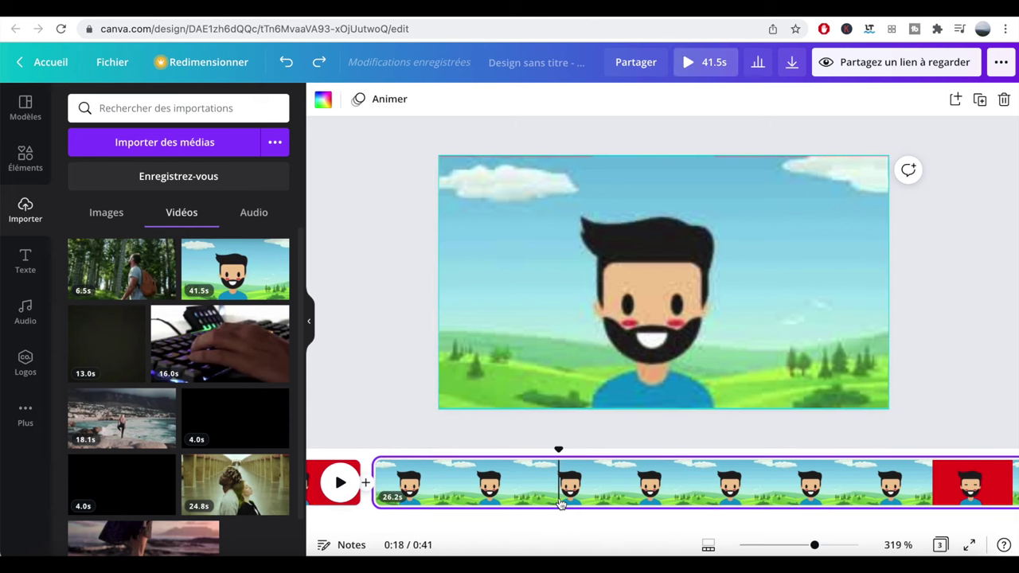
{"action": "scroll", "coordinate": [561, 504], "scroll_direction": "left", "scroll_amount": 5}
{"action": "left_click", "coordinate": [567, 491]}
{"action": "key", "text": "Delete"}
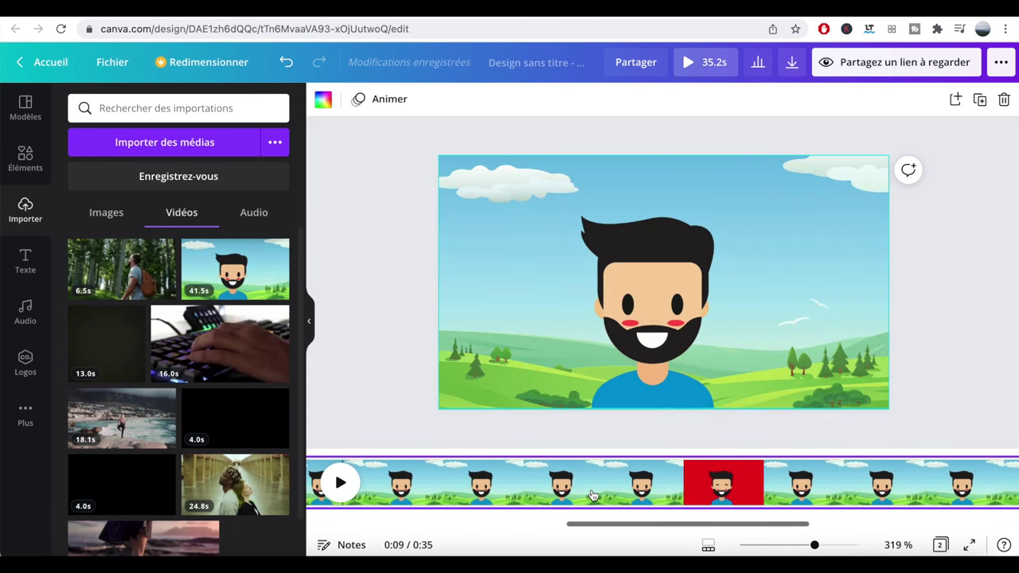
- Cut out the next red-background section by splitting the second clip before and after it and deleting the piece between
{"action": "key", "text": "space"}
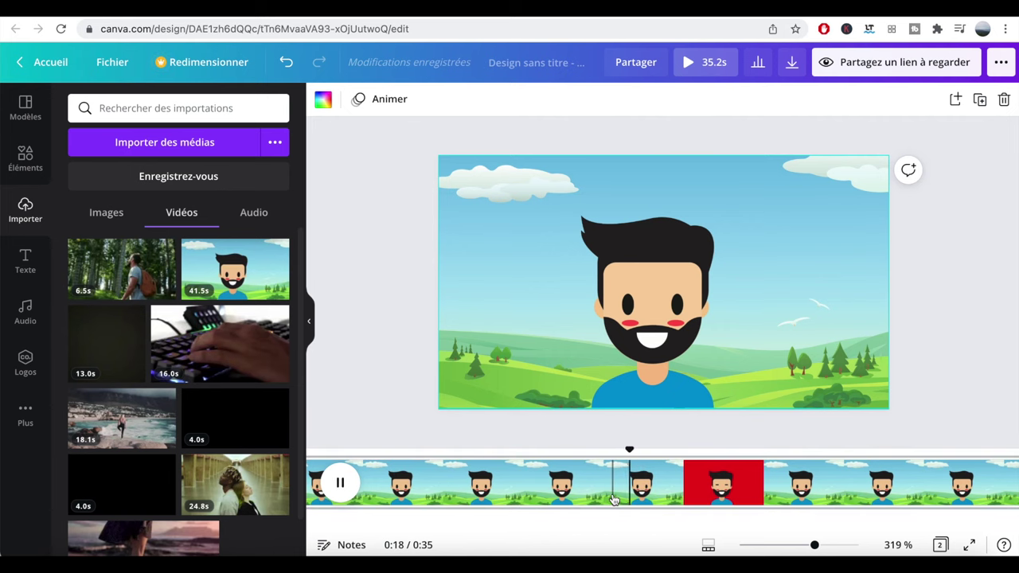
{"action": "right_click", "coordinate": [423, 477]}
{"action": "left_click", "coordinate": [482, 415]}
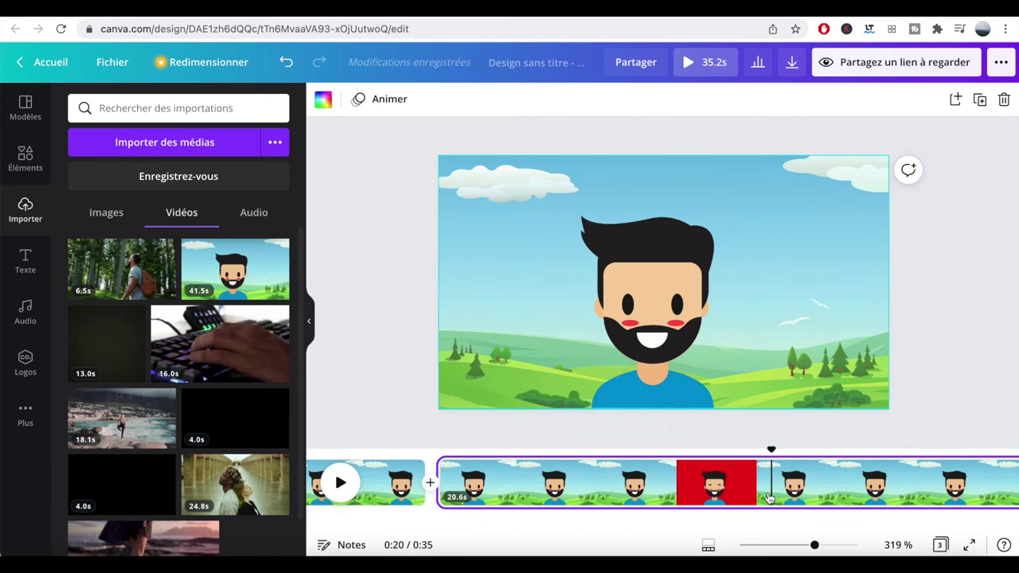
{"action": "right_click", "coordinate": [769, 482]}
{"action": "left_click", "coordinate": [808, 429]}
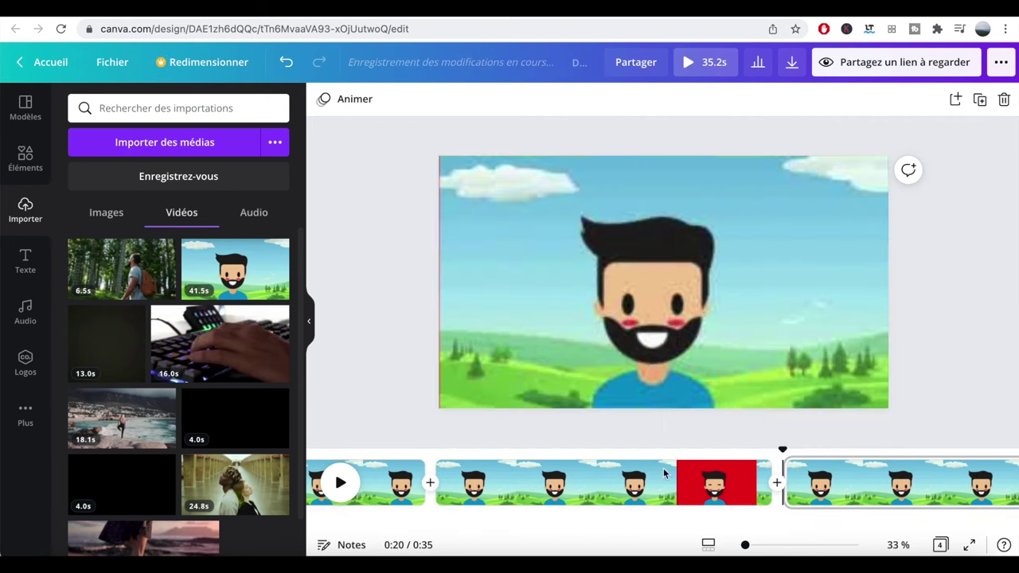
{"action": "left_click", "coordinate": [608, 483]}
{"action": "key", "text": "Delete"}
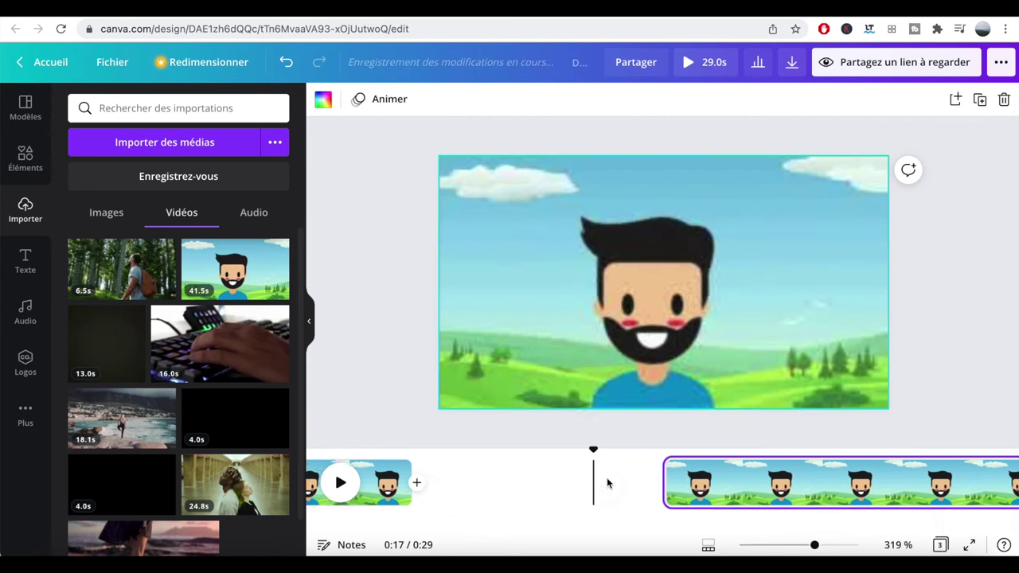
- Preview the end of the last clip, try trimming its end, and undo the change
{"action": "left_click", "coordinate": [844, 475]}
{"action": "key", "text": "space"}
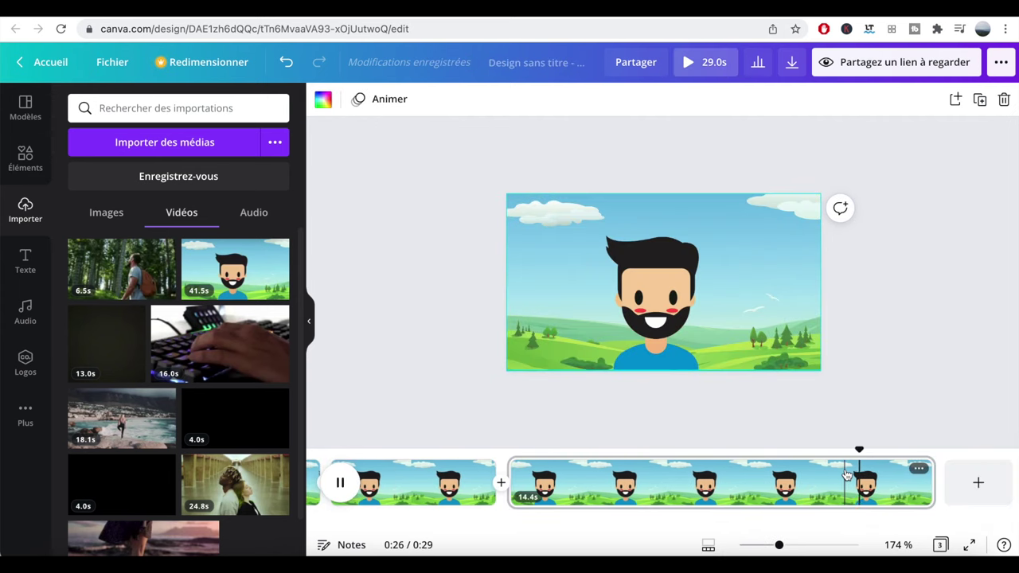
{"action": "left_click", "coordinate": [864, 476]}
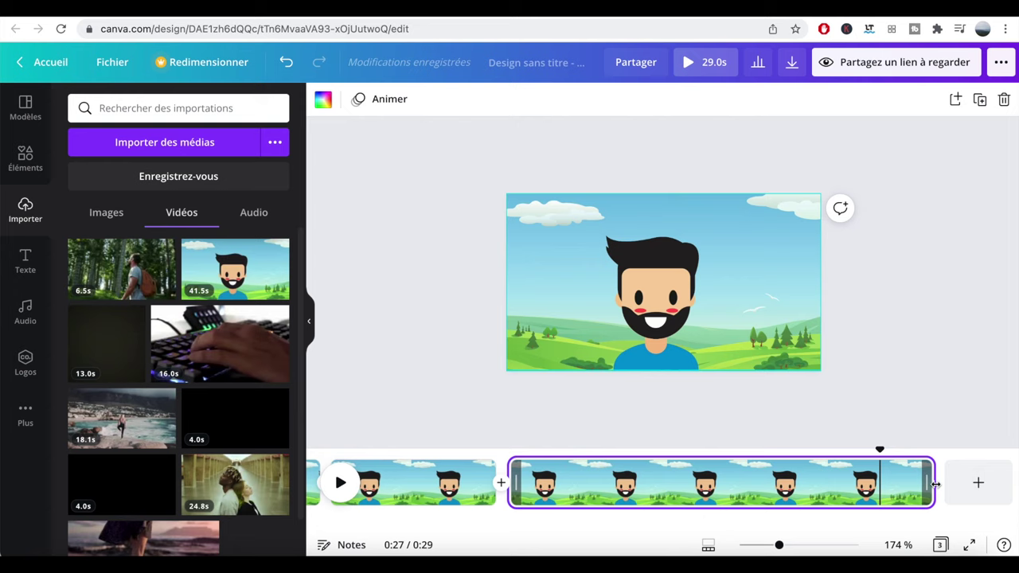
{"action": "mouse_move", "coordinate": [935, 484]}
{"action": "left_mouse_down"}
{"action": "mouse_move", "coordinate": [897, 477]}
{"action": "mouse_move", "coordinate": [936, 483]}
{"action": "left_mouse_up"}
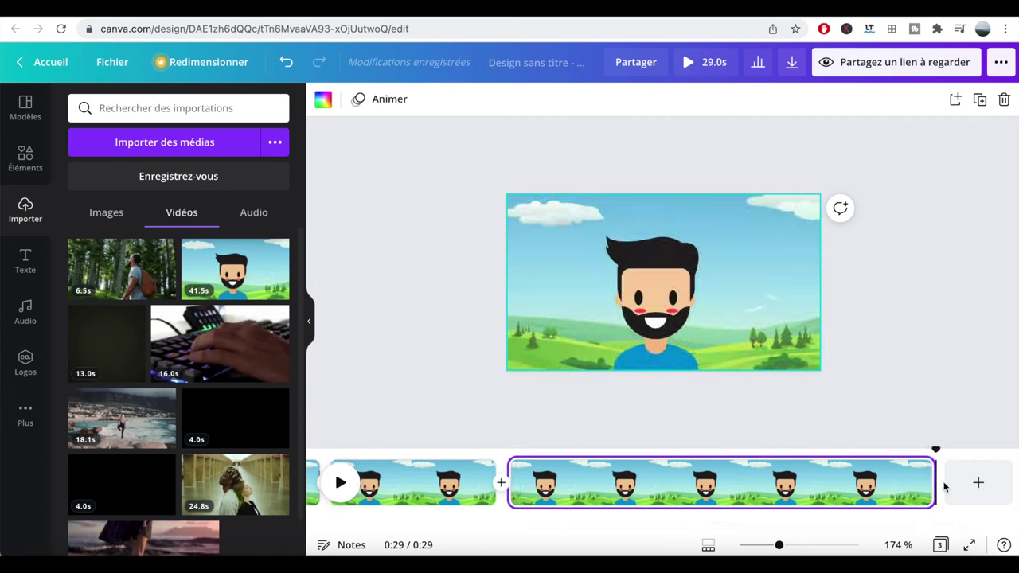
{"action": "key", "text": "ctrl+z"}
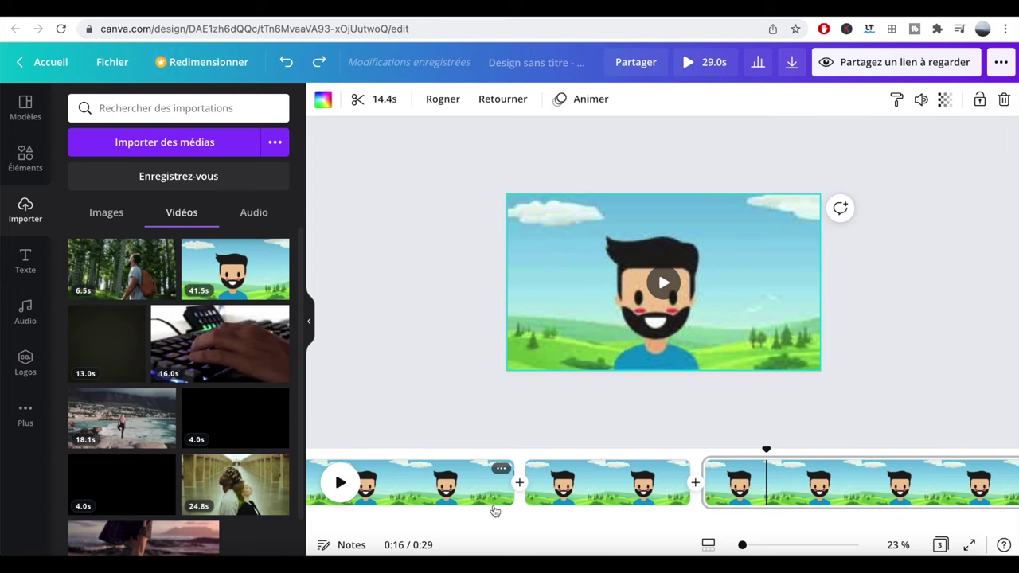
- Place the 6.5-second forest hiker video over the second page's cartoon clip and undo it
{"action": "scroll", "coordinate": [494, 511], "scroll_direction": "left", "scroll_amount": 3}
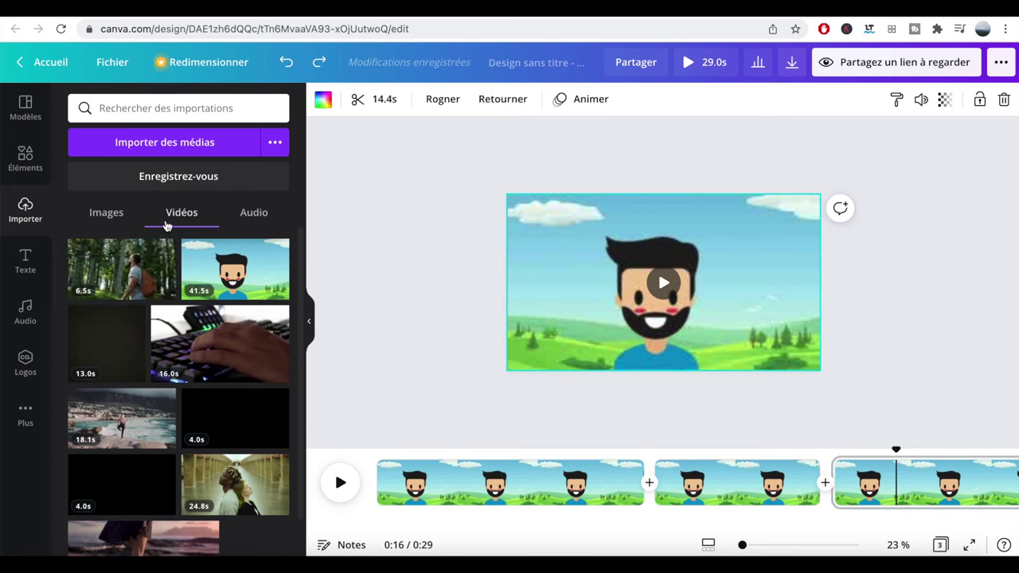
{"action": "left_click", "coordinate": [711, 487]}
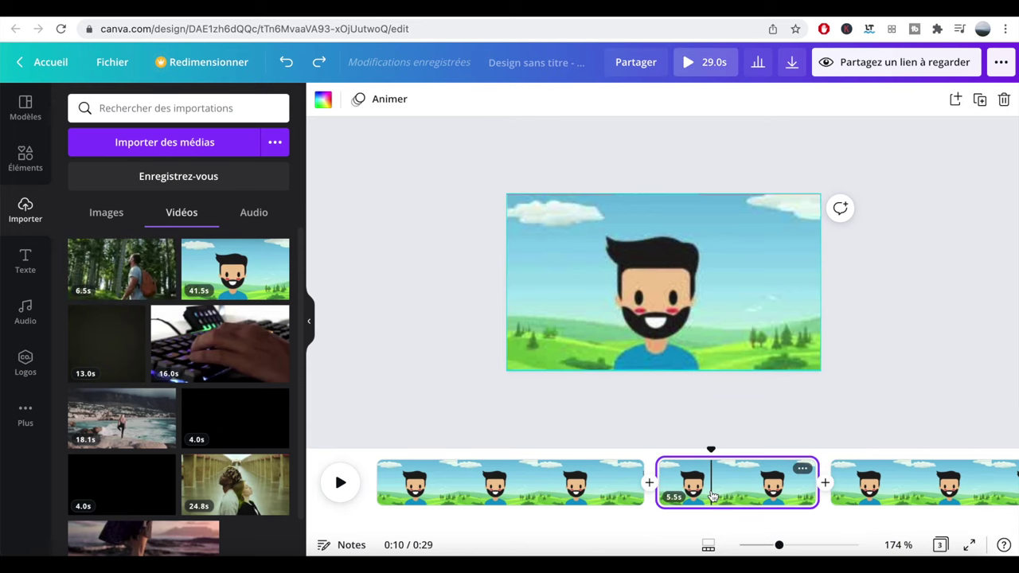
{"action": "scroll", "coordinate": [560, 496], "scroll_direction": "right", "scroll_amount": 5}
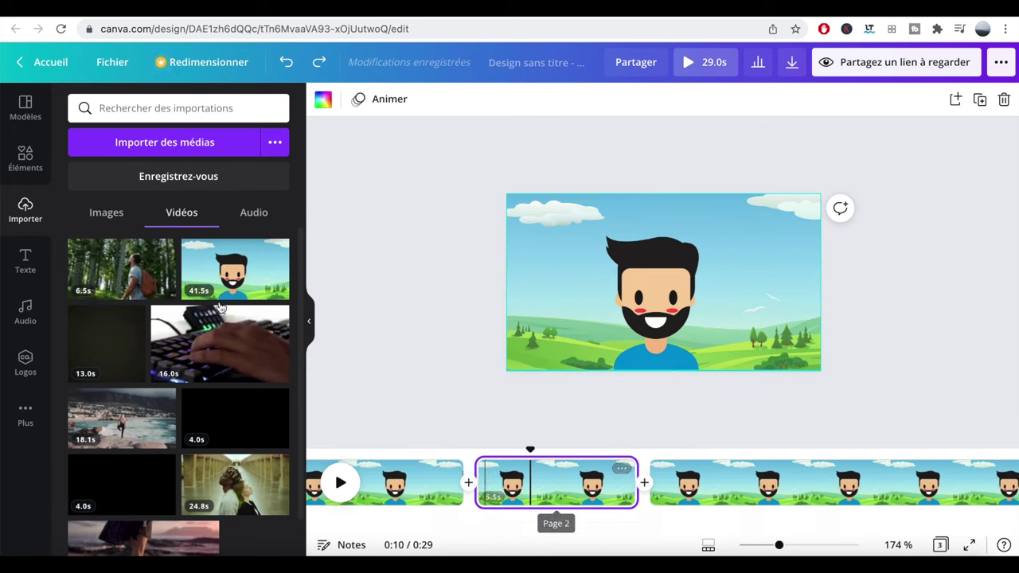
{"action": "left_click_drag", "start_coordinate": [164, 293], "coordinate": [607, 286]}
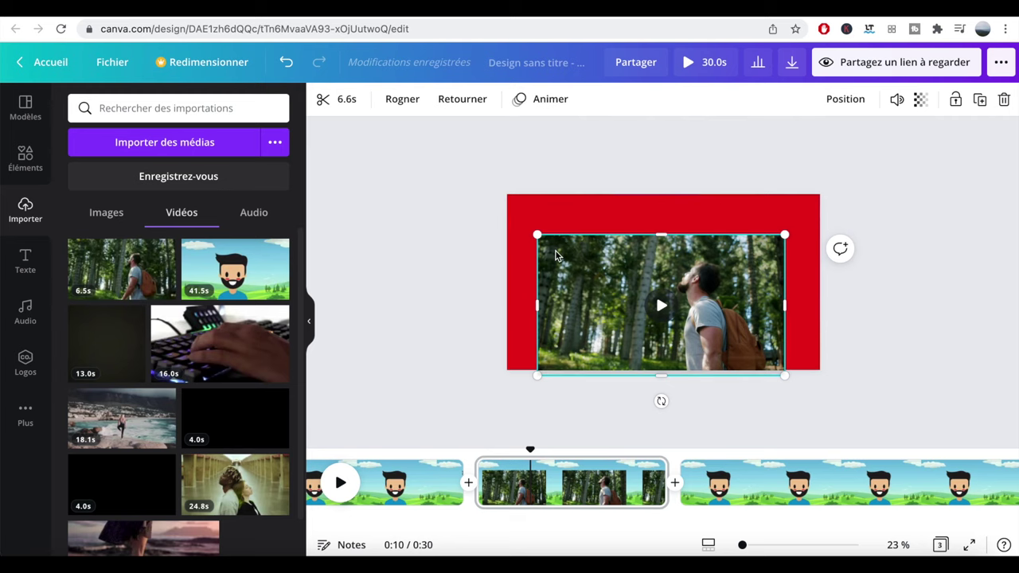
{"action": "left_click", "coordinate": [601, 356]}
{"action": "key", "text": "ctrl+z"}
- Replace the second page's cartoon clip with the forest hiker video on the timeline and undo the replacement
{"action": "left_click_drag", "start_coordinate": [121, 268], "coordinate": [538, 487]}
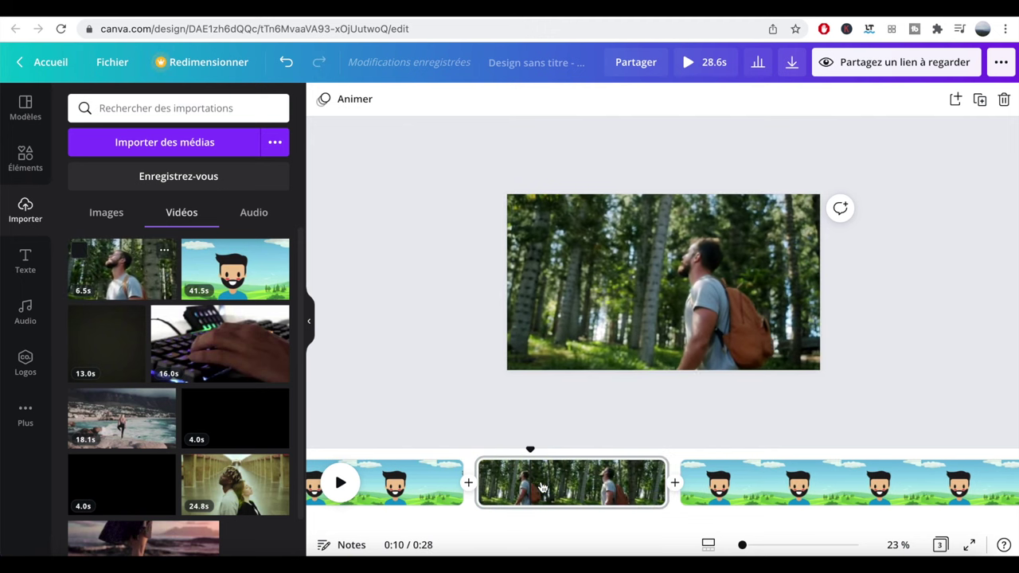
{"action": "left_click", "coordinate": [535, 489]}
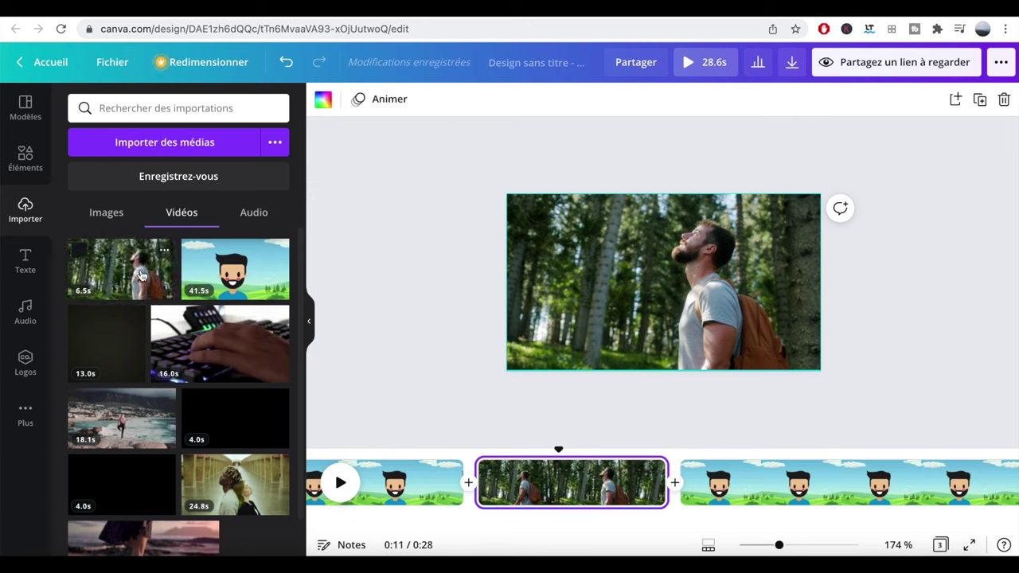
{"action": "left_click", "coordinate": [285, 62]}
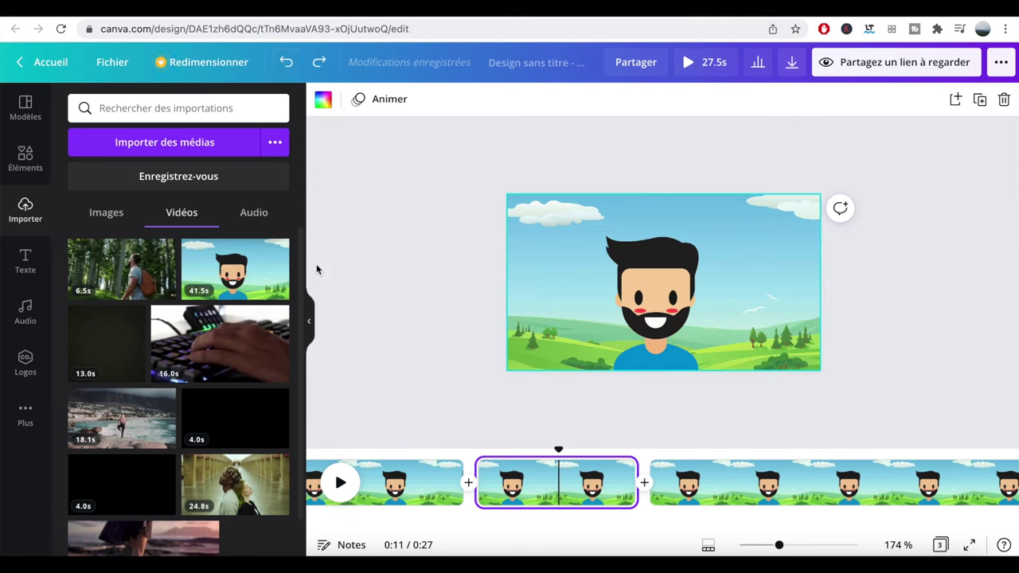
- Overlay the forest hiker video on the second page, enlarge it to cover the whole canvas, and preview the playback
{"action": "left_click_drag", "start_coordinate": [120, 267], "coordinate": [626, 263]}
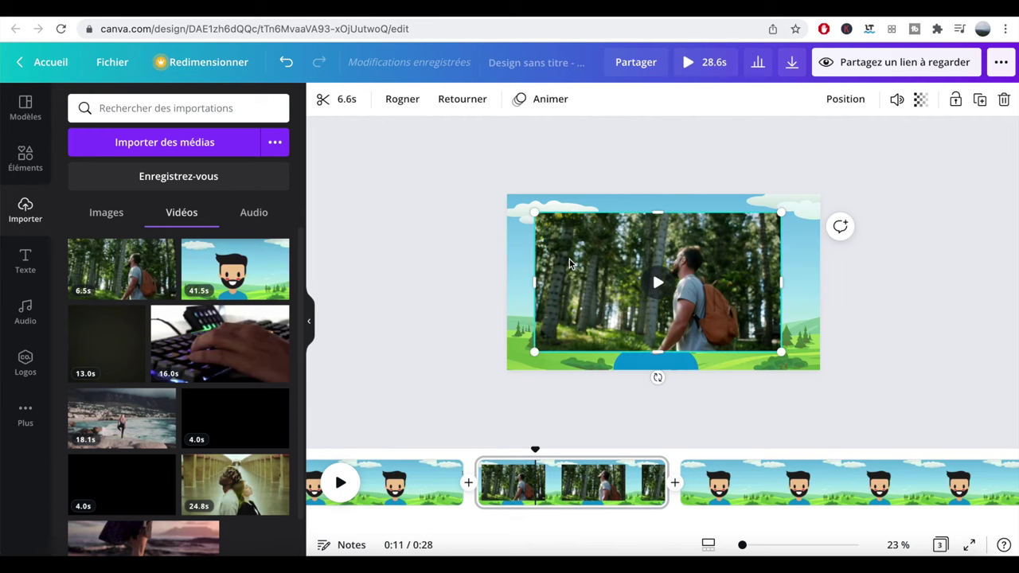
{"action": "left_click_drag", "start_coordinate": [534, 212], "coordinate": [460, 170]}
{"action": "left_click_drag", "start_coordinate": [781, 352], "coordinate": [876, 398]}
{"action": "left_click_drag", "start_coordinate": [757, 330], "coordinate": [743, 324]}
{"action": "key", "text": "space"}
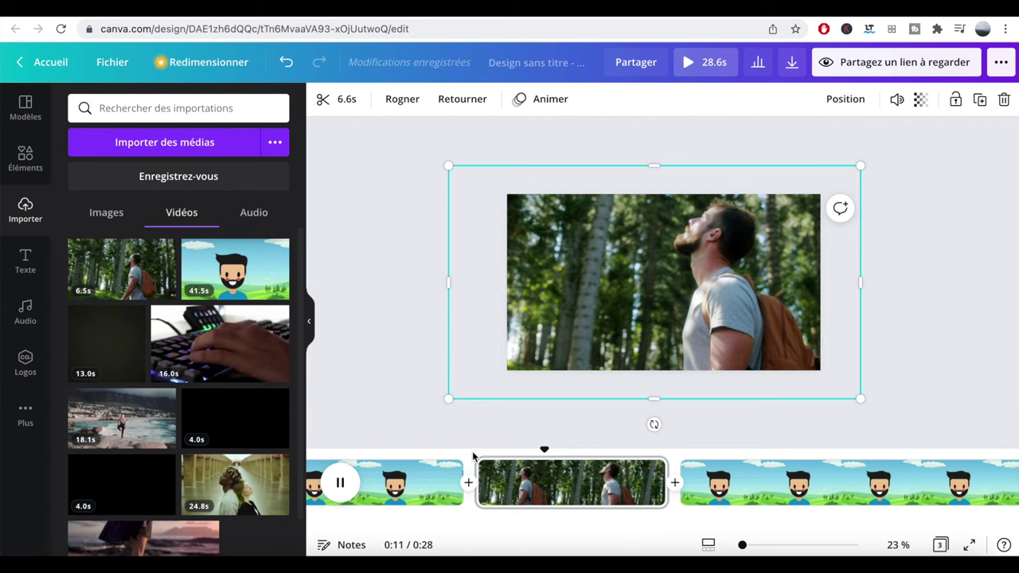
{"action": "key", "text": "space"}
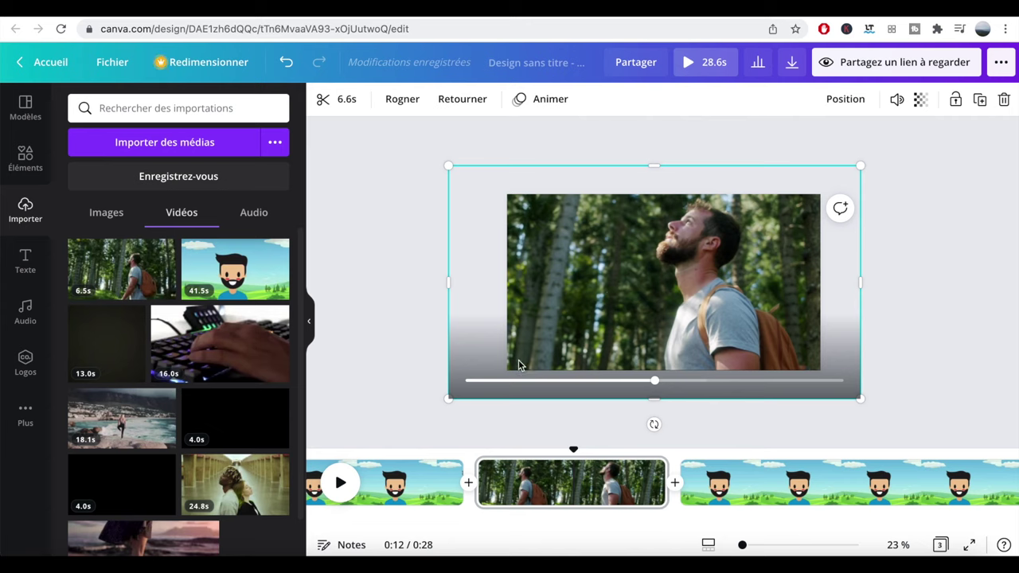
- Shrink the forest hiker video and fit it into the upper-right corner of the second page over the cartoon man
{"action": "left_click_drag", "start_coordinate": [448, 398], "coordinate": [703, 284]}
{"action": "left_click_drag", "start_coordinate": [747, 214], "coordinate": [712, 242]}
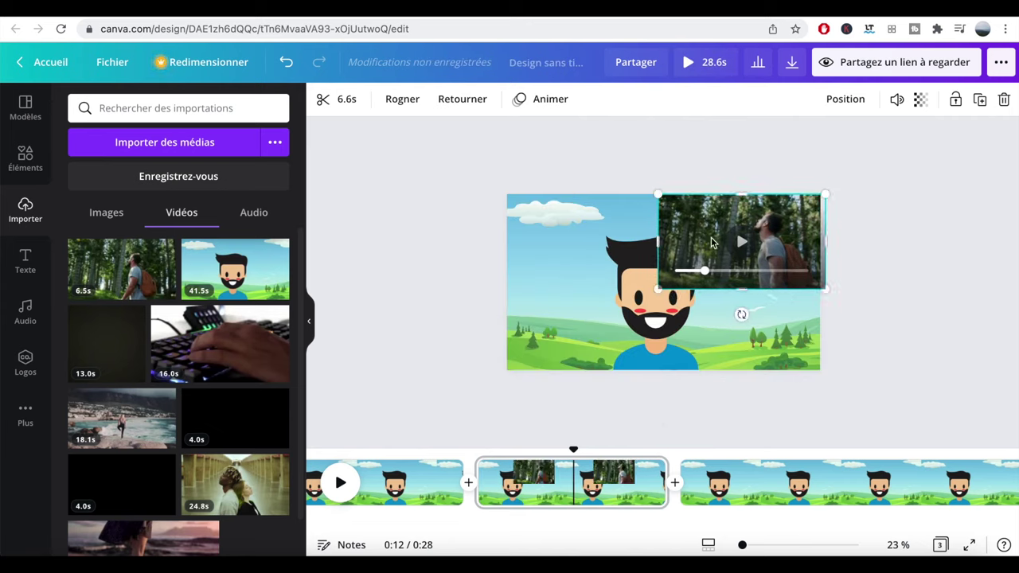
{"action": "left_click_drag", "start_coordinate": [658, 288], "coordinate": [692, 267]}
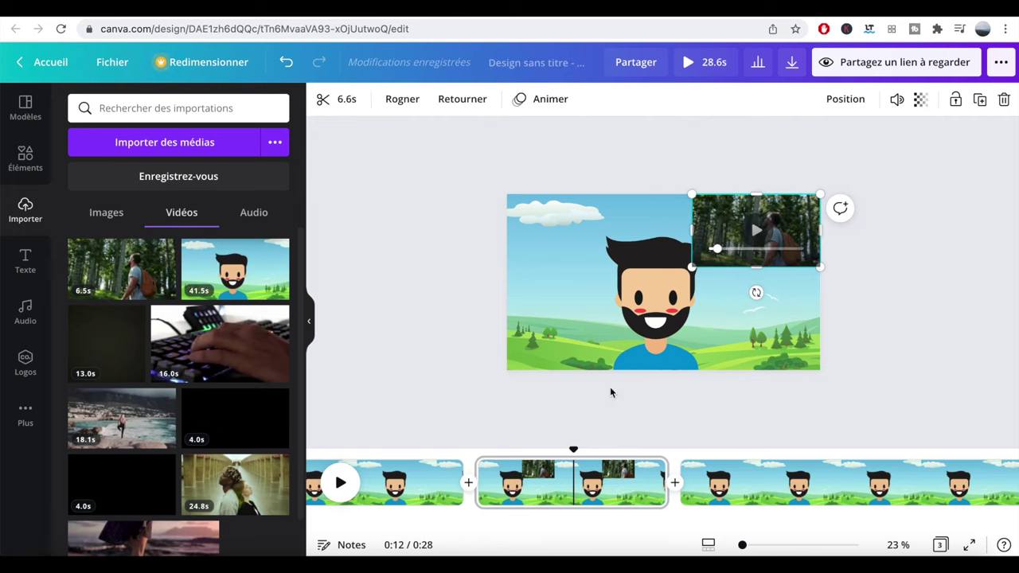
{"action": "left_click", "coordinate": [475, 421]}
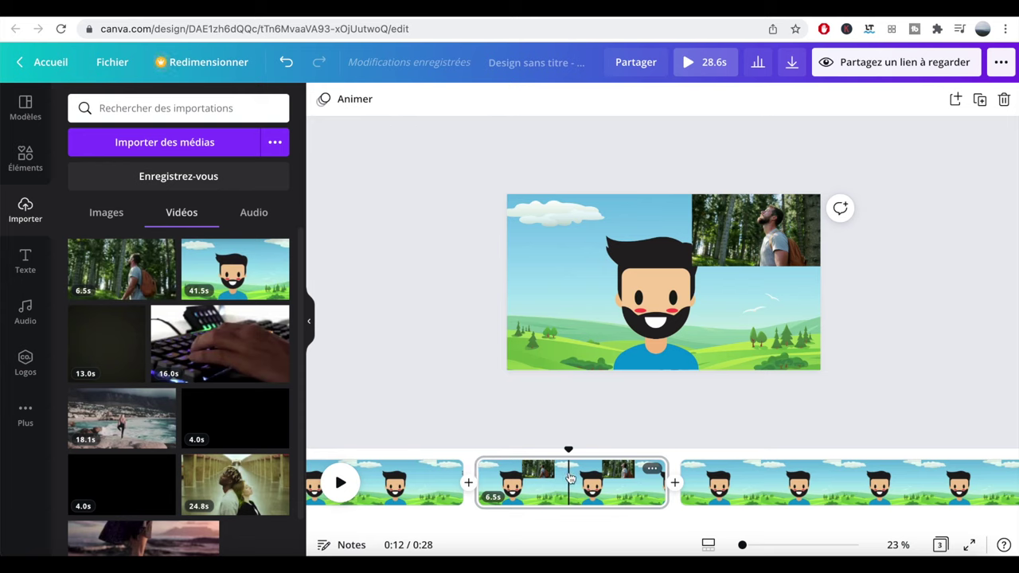
- Split the second page near its middle at 0:12 and delete the forest hiker overlay from its first half
{"action": "right_click", "coordinate": [569, 477]}
{"action": "left_click", "coordinate": [614, 407]}
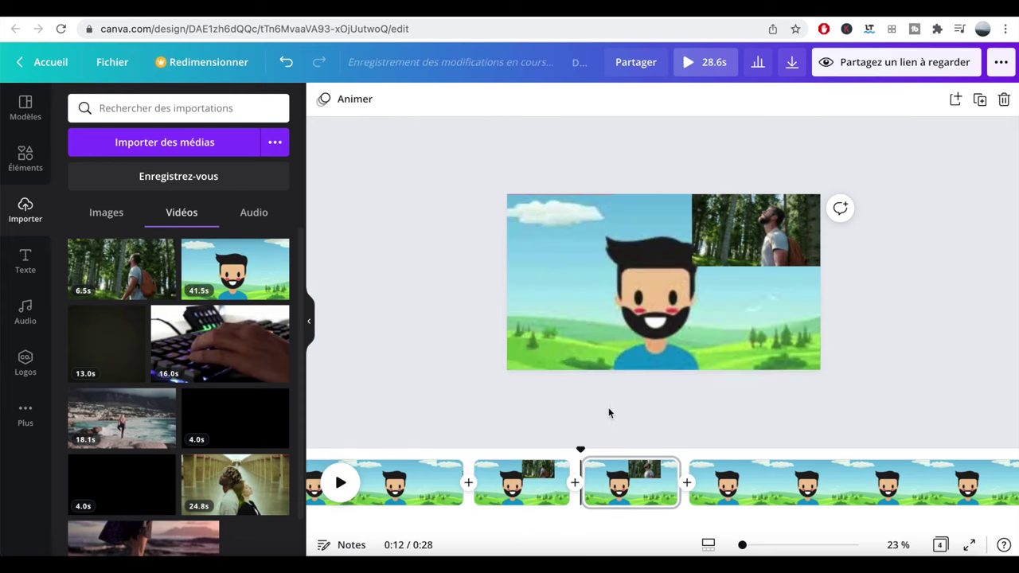
{"action": "left_click", "coordinate": [538, 487]}
{"action": "left_click", "coordinate": [726, 236]}
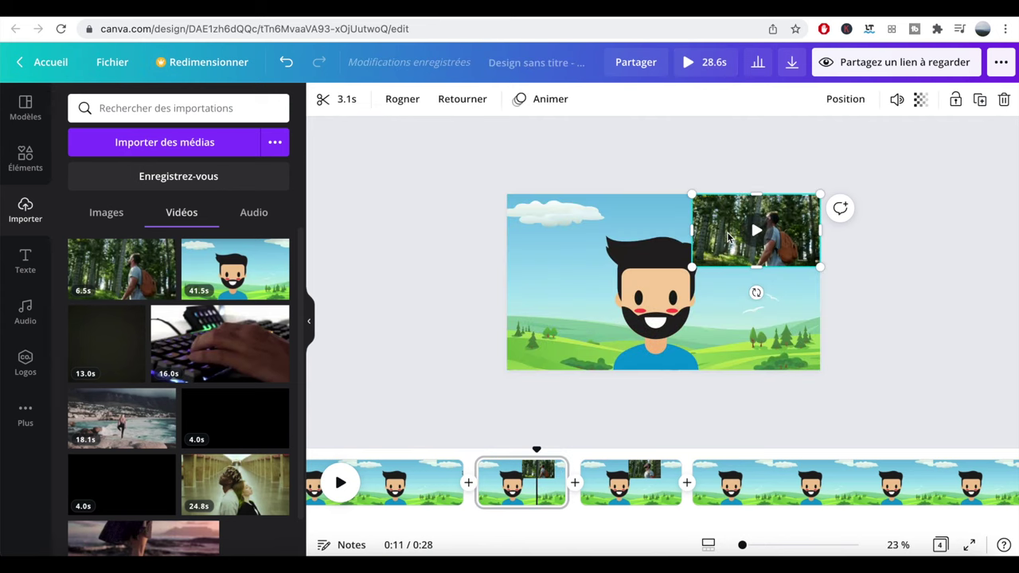
{"action": "key", "text": "Delete"}
- Trim the forest hiker overlay on the second half so its 3.3-second excerpt starts at the beginning of the clip
{"action": "left_click", "coordinate": [630, 486]}
{"action": "left_click", "coordinate": [725, 236]}
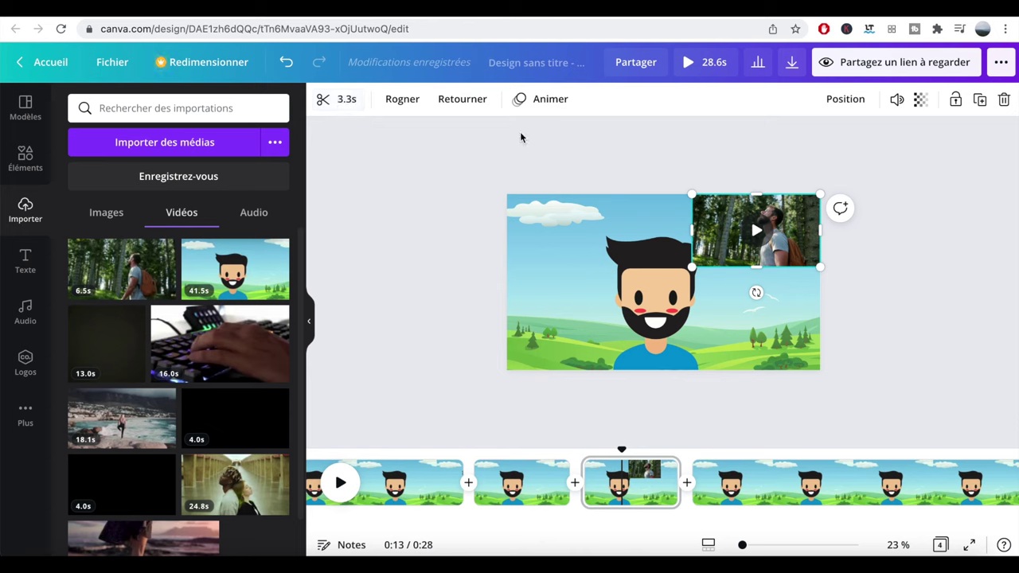
{"action": "left_click", "coordinate": [346, 100]}
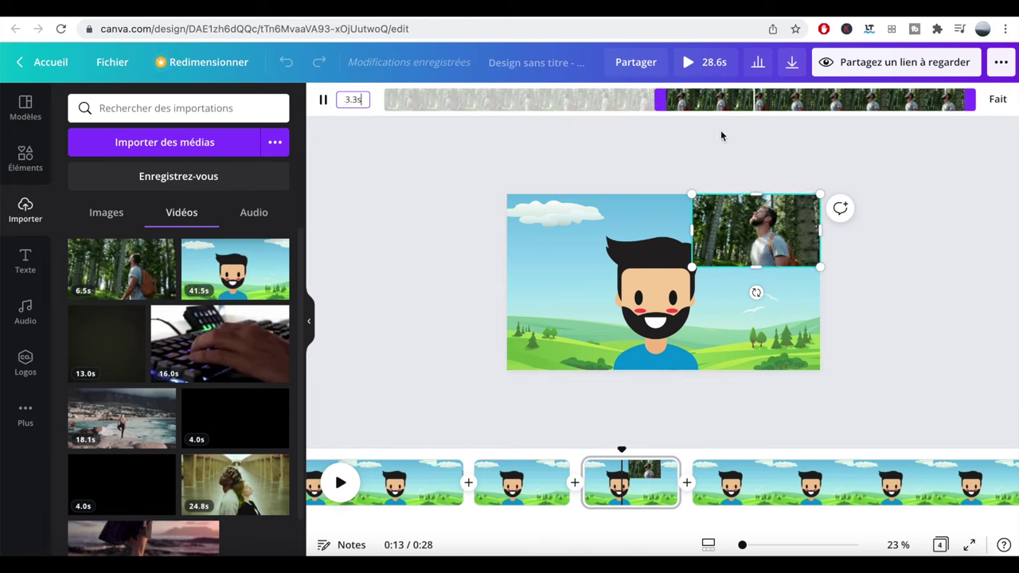
{"action": "left_click_drag", "start_coordinate": [832, 102], "coordinate": [558, 103]}
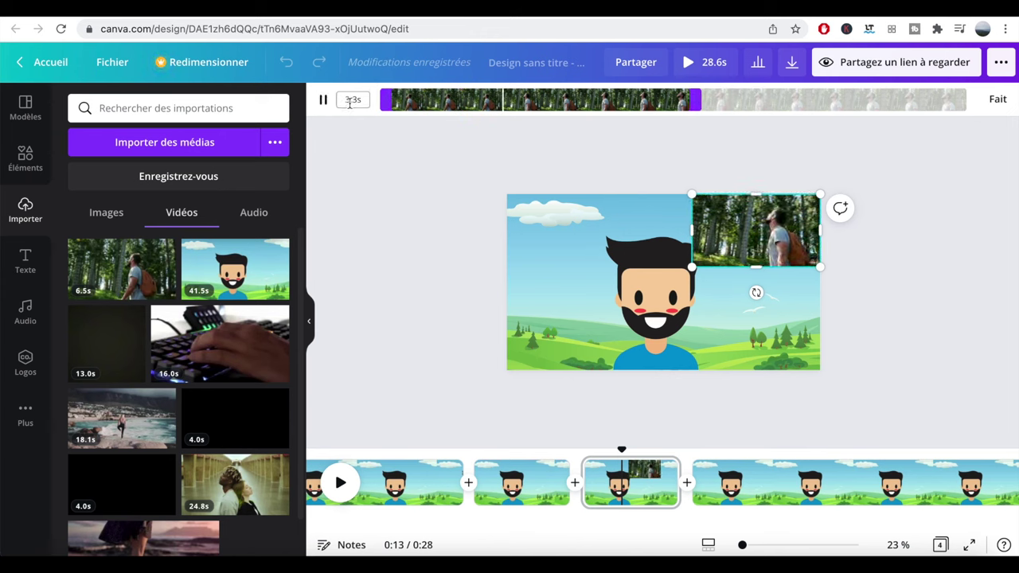
{"action": "mouse_move", "coordinate": [754, 254]}
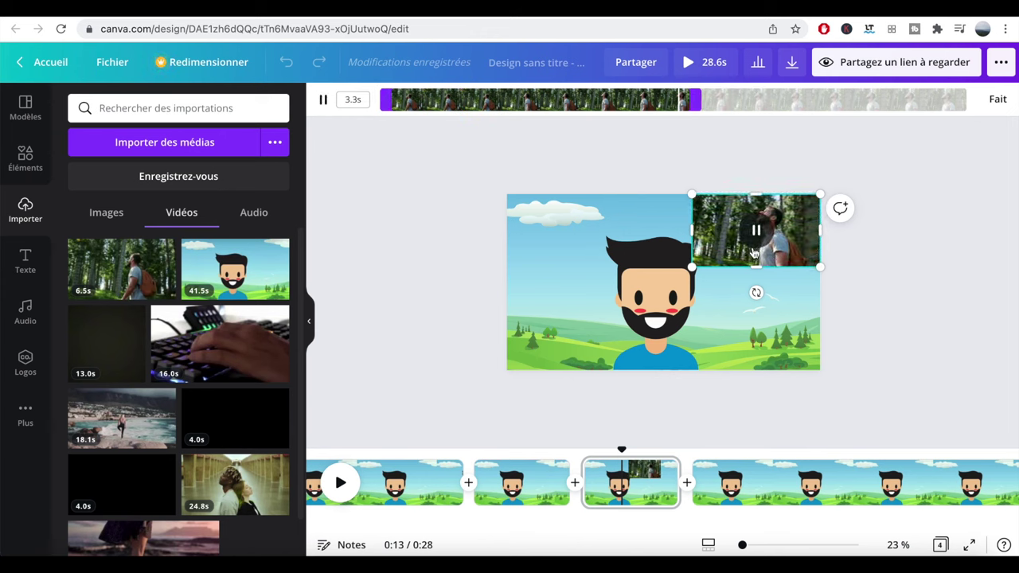
{"action": "left_click", "coordinate": [755, 291]}
- Split the last page at 0:20 and place the forest hiker video over the cartoon on its first part
{"action": "right_click", "coordinate": [713, 261]}
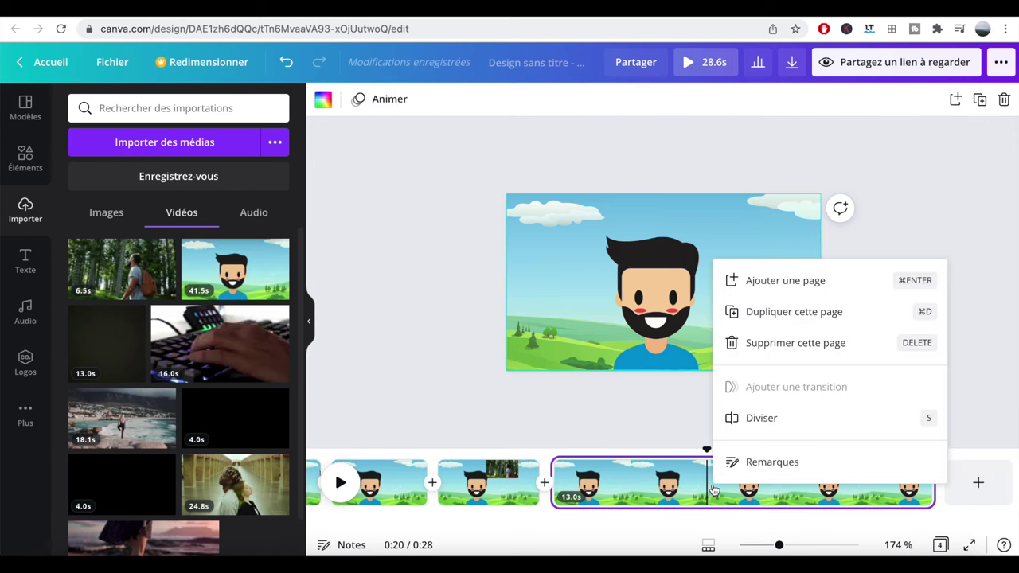
{"action": "left_click", "coordinate": [756, 427]}
{"action": "left_click_drag", "start_coordinate": [120, 266], "coordinate": [593, 285]}
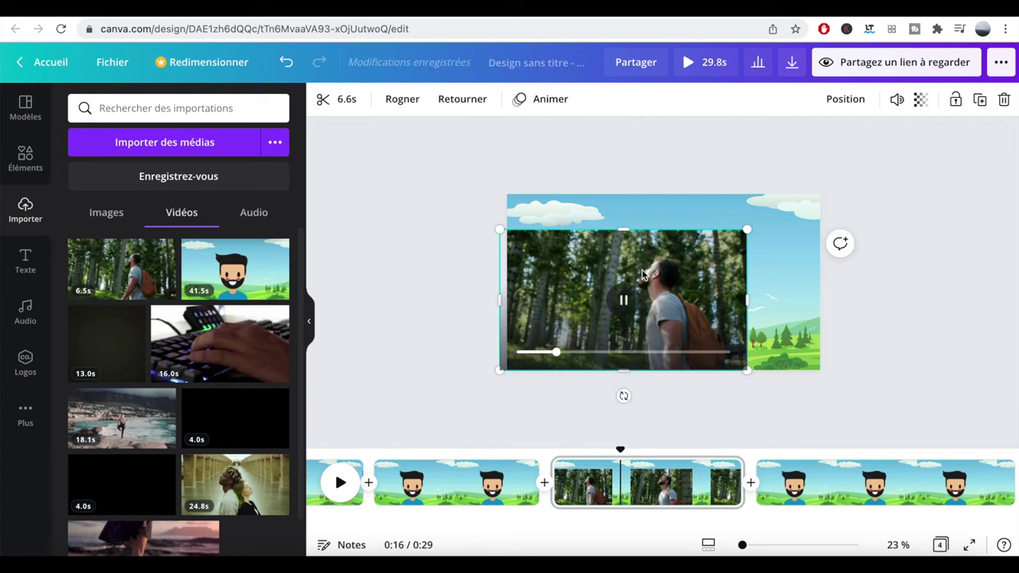
- Detach the cartoon video from the page background, shrink it and place it in a corner over the forest hiker video
{"action": "left_click", "coordinate": [530, 211]}
{"action": "double_click", "coordinate": [530, 211]}
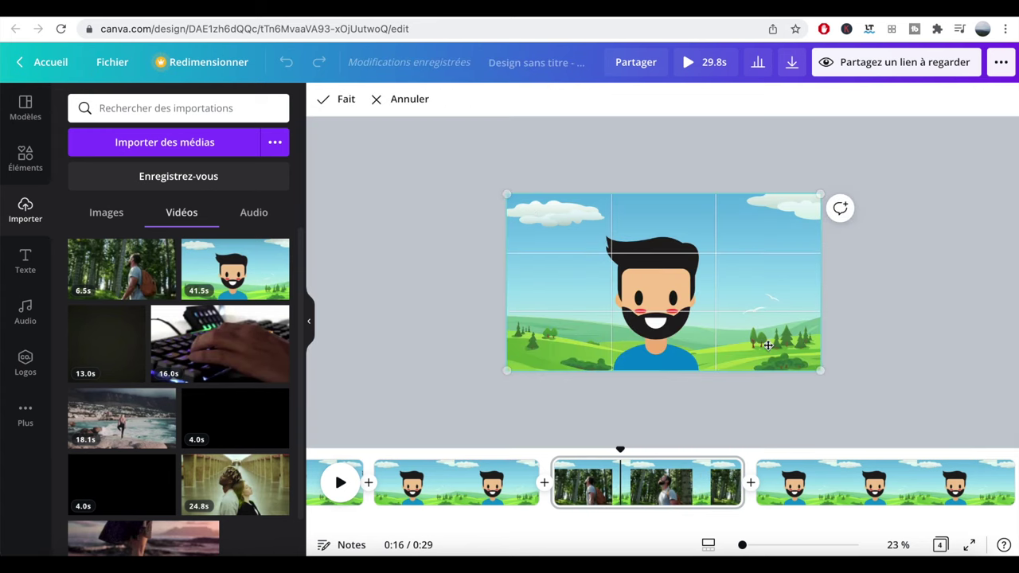
{"action": "right_click", "coordinate": [784, 291]}
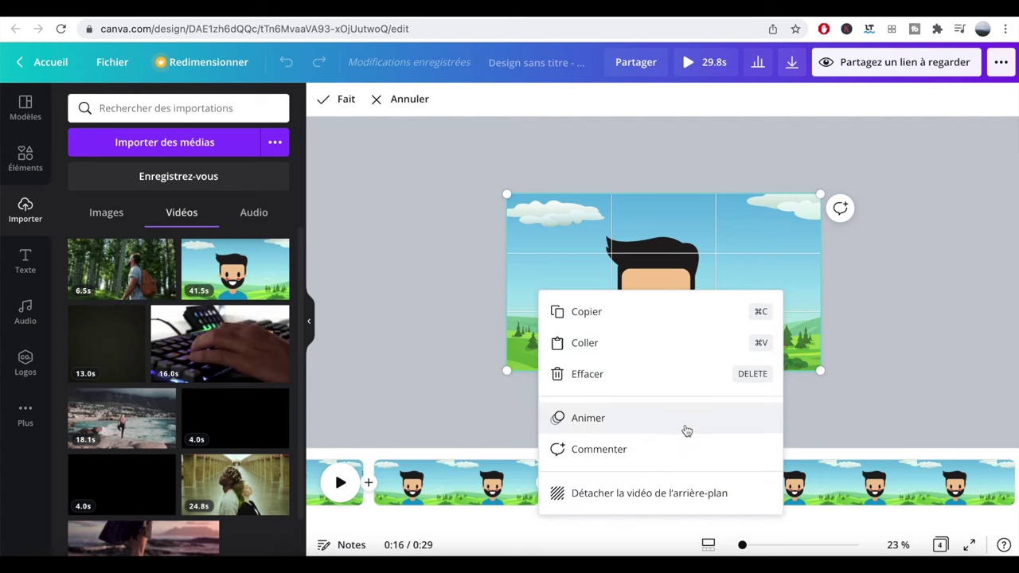
{"action": "left_click", "coordinate": [673, 490]}
{"action": "left_click_drag", "start_coordinate": [789, 363], "coordinate": [644, 272]}
{"action": "left_click_drag", "start_coordinate": [626, 236], "coordinate": [549, 215]}
- Add a title text on the last page, enlarge it to size 104 and move it to the lower part of the canvas
{"action": "left_click", "coordinate": [784, 482]}
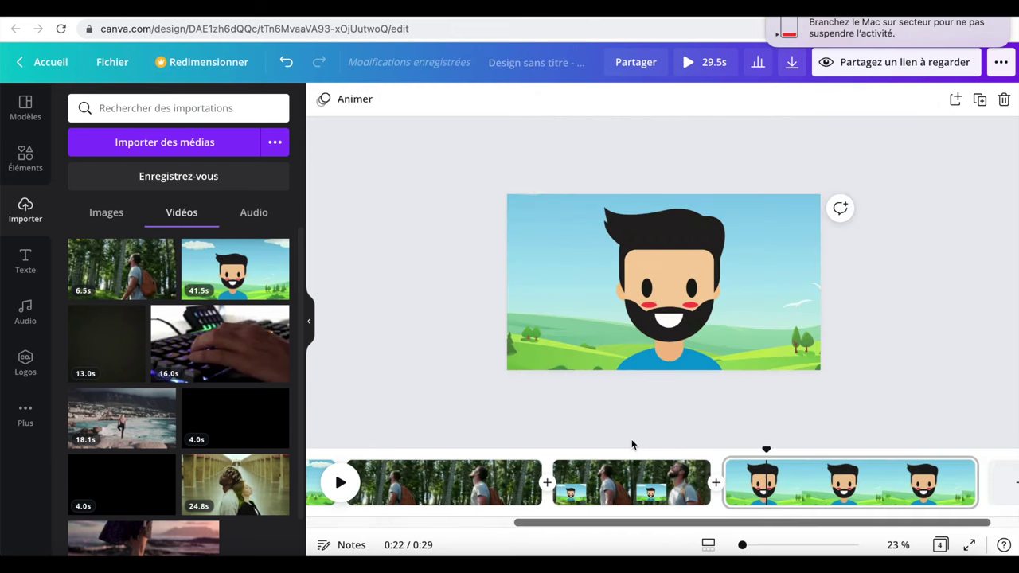
{"action": "scroll", "coordinate": [509, 485], "scroll_direction": "left", "scroll_amount": 10}
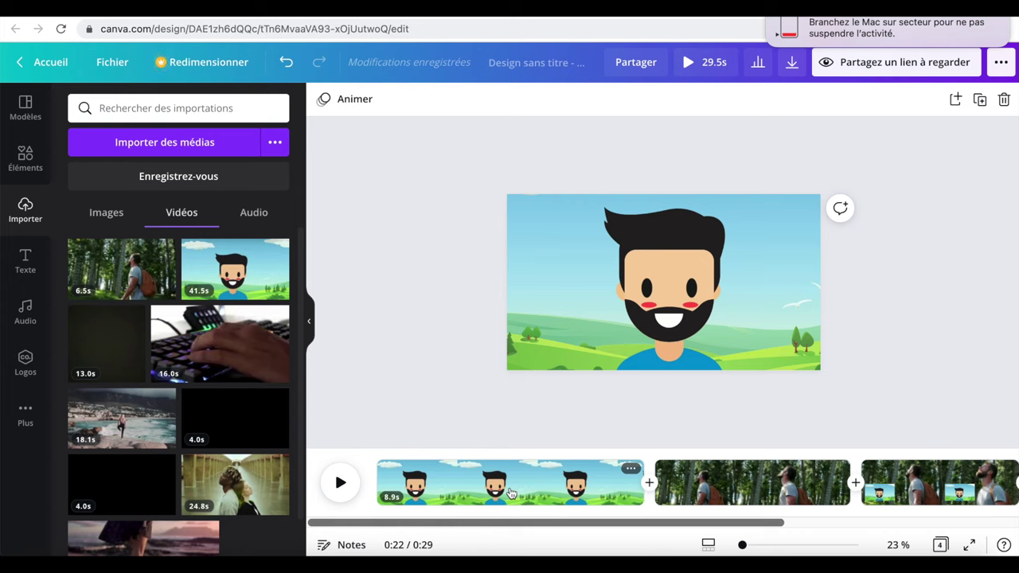
{"action": "left_click", "coordinate": [24, 268]}
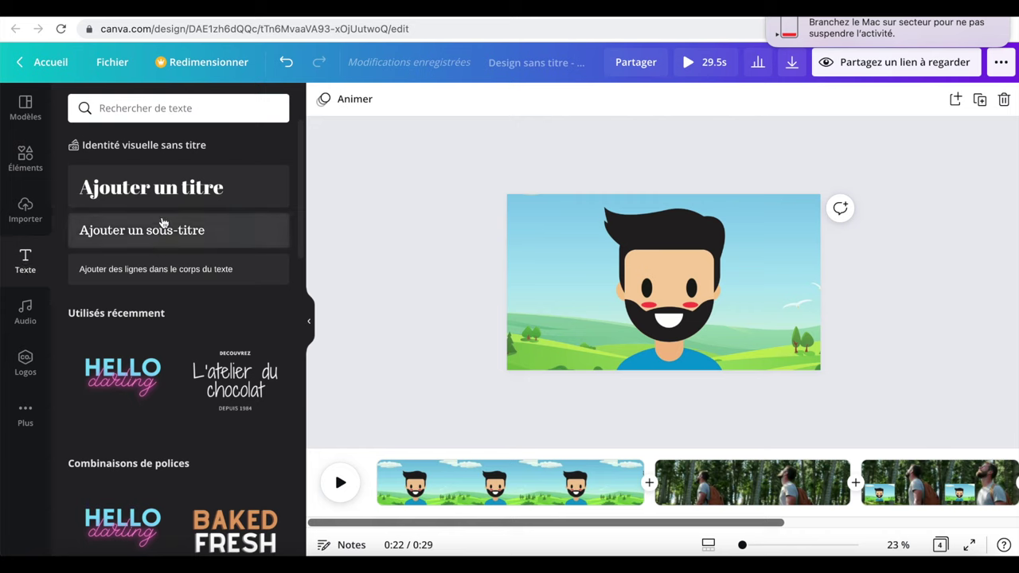
{"action": "left_click", "coordinate": [184, 186]}
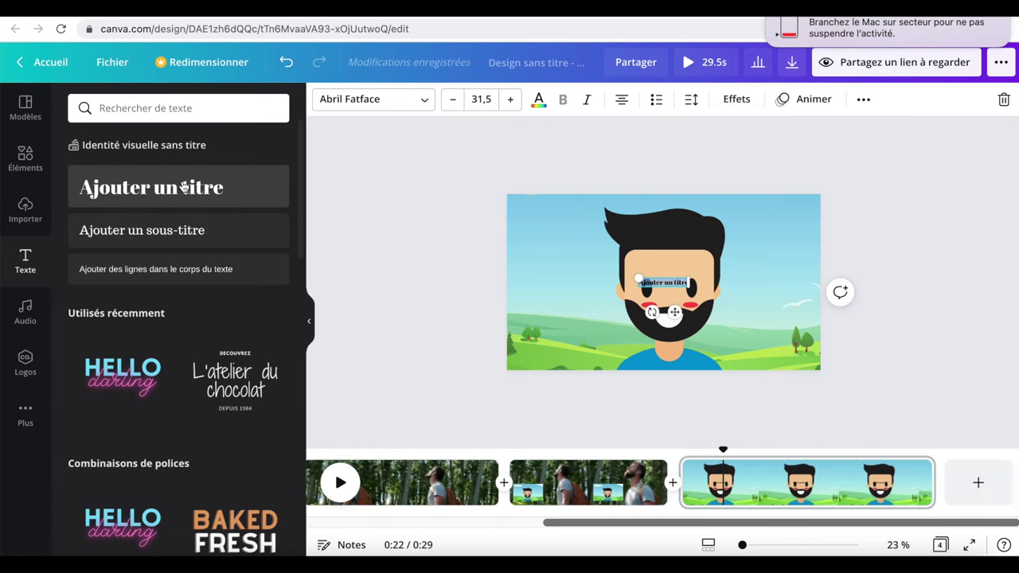
{"action": "left_click_drag", "start_coordinate": [595, 262], "coordinate": [523, 259]}
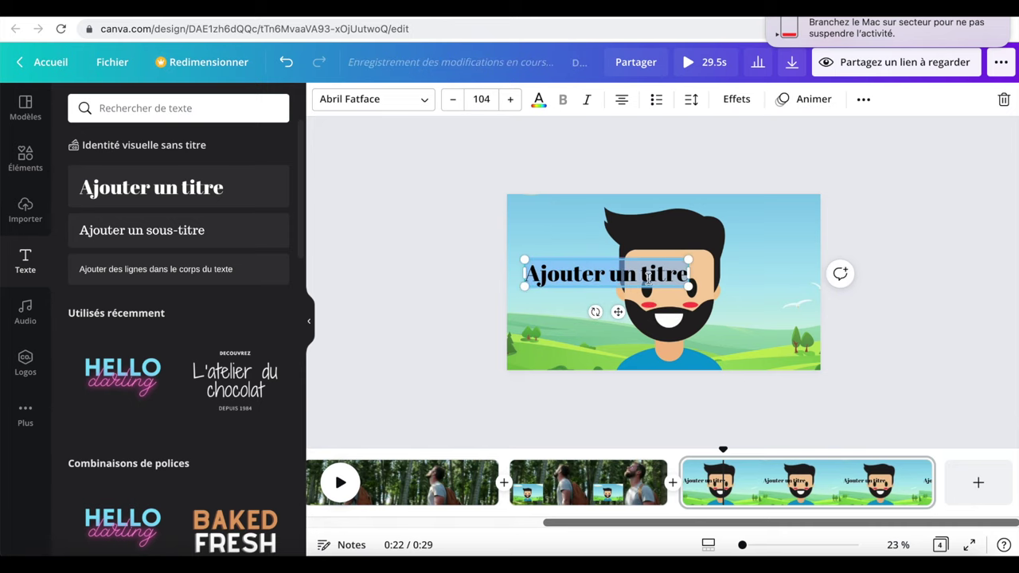
{"action": "left_click_drag", "start_coordinate": [619, 312], "coordinate": [621, 357]}
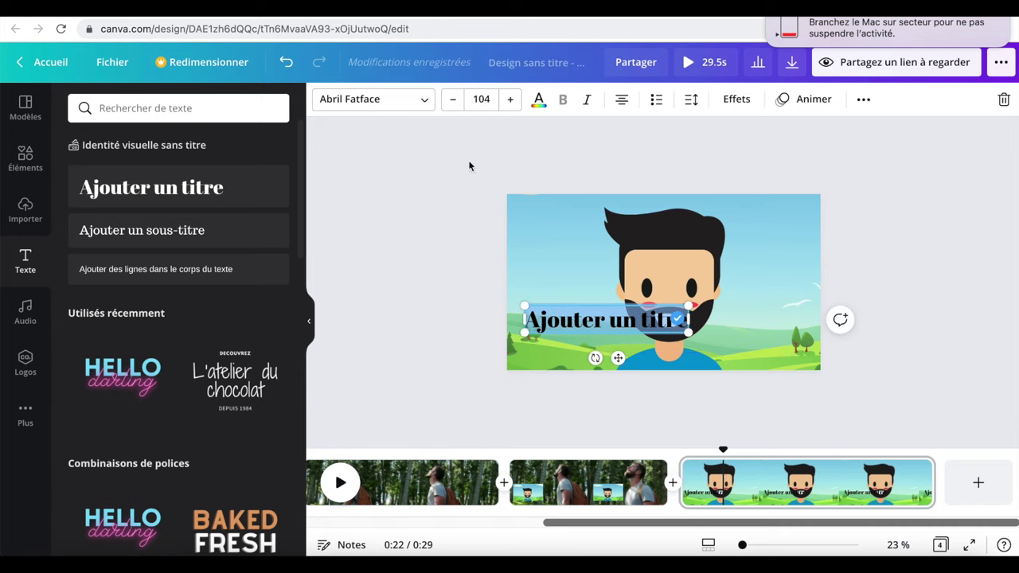
- Look through the font, colour and effects options for the title text and delete the title
{"action": "left_click", "coordinate": [422, 97]}
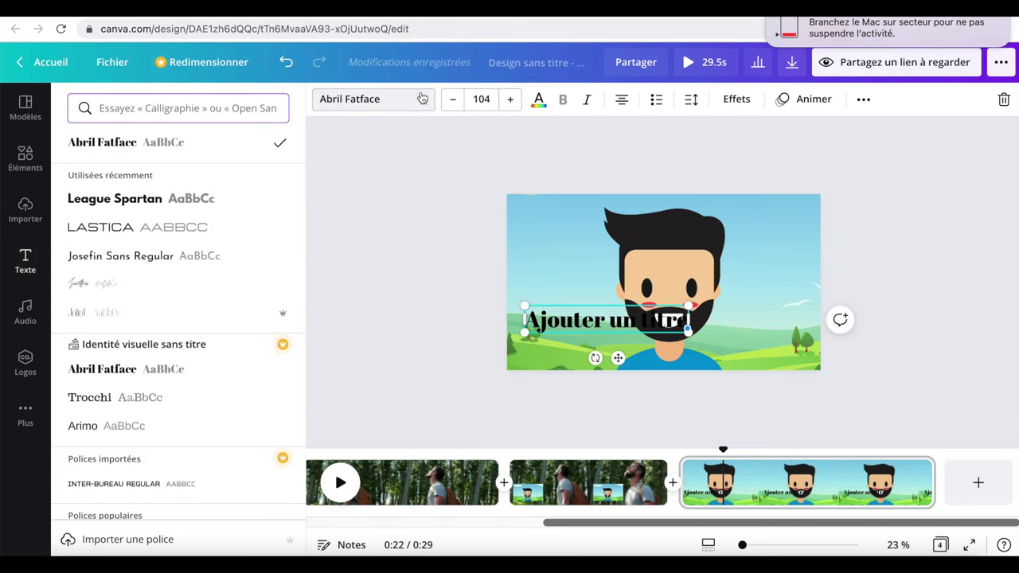
{"action": "left_click", "coordinate": [538, 99]}
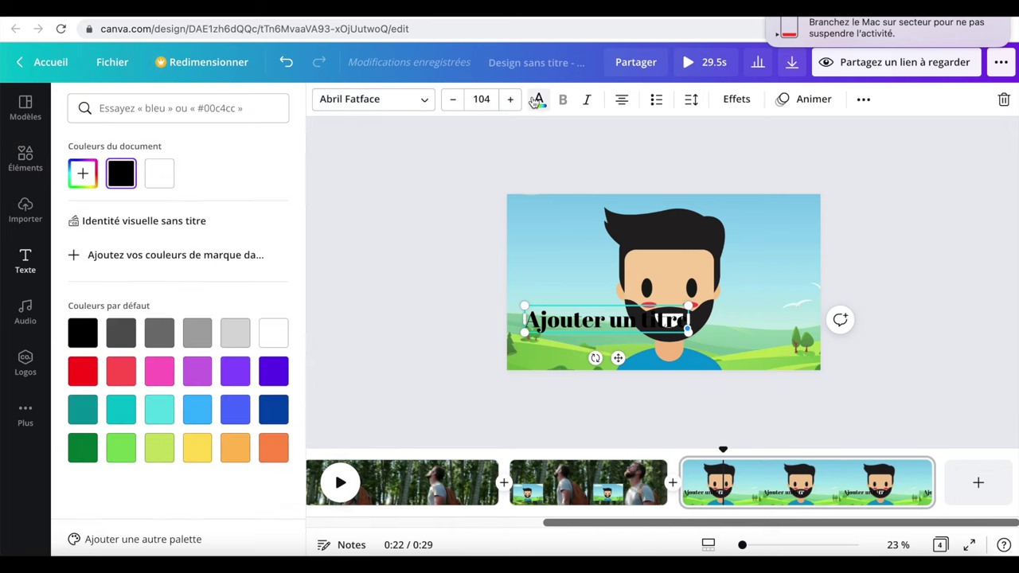
{"action": "left_click", "coordinate": [537, 98]}
{"action": "left_click", "coordinate": [736, 99]}
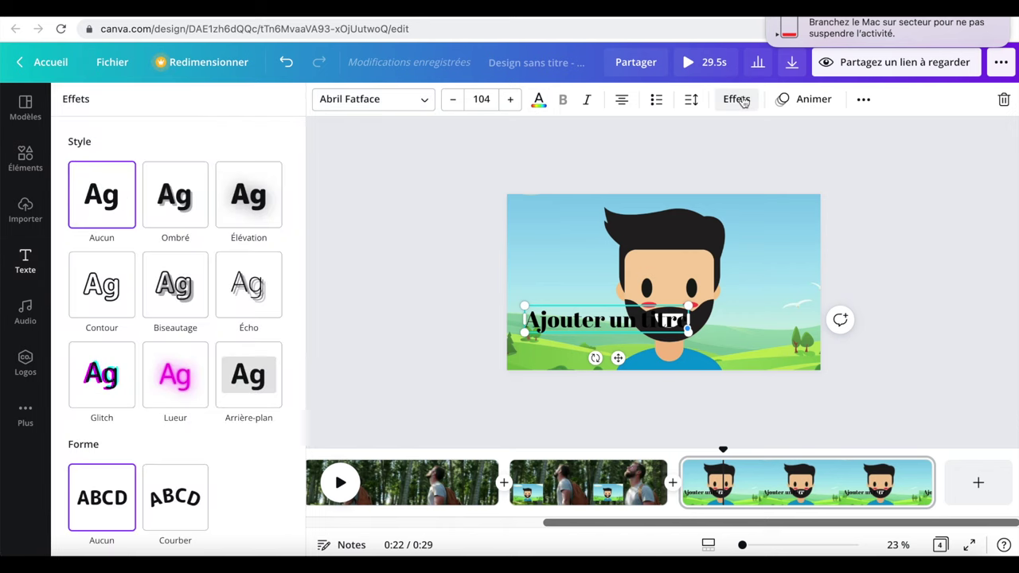
{"action": "key", "text": "Delete"}
- Try the "BE BRAVE" text style on the last page, adjusting its placement, and delete it
{"action": "scroll", "coordinate": [239, 364], "scroll_direction": "down", "scroll_amount": 3}
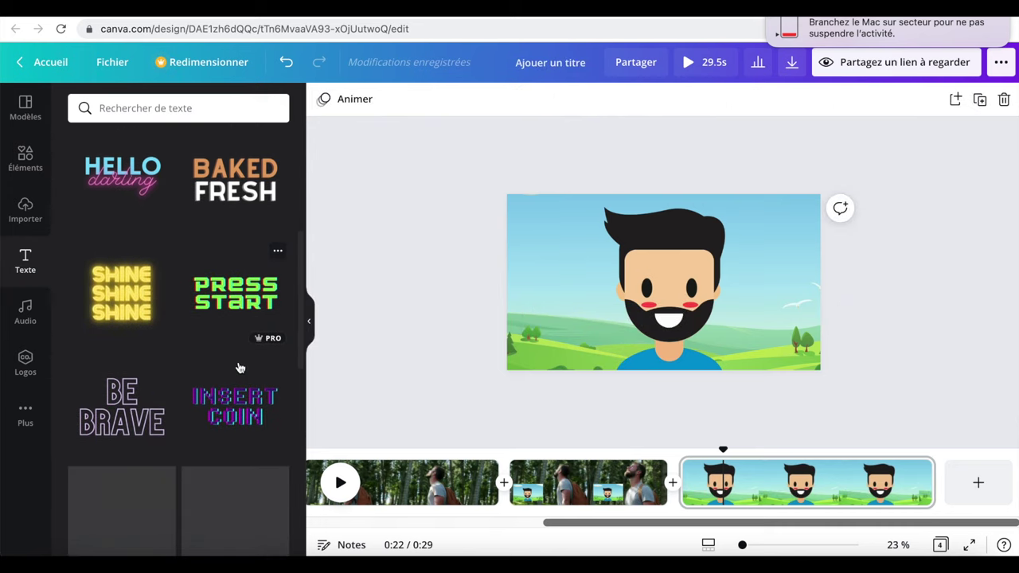
{"action": "left_click", "coordinate": [142, 313]}
{"action": "left_click_drag", "start_coordinate": [631, 295], "coordinate": [563, 272]}
{"action": "key", "text": "BackSpace"}
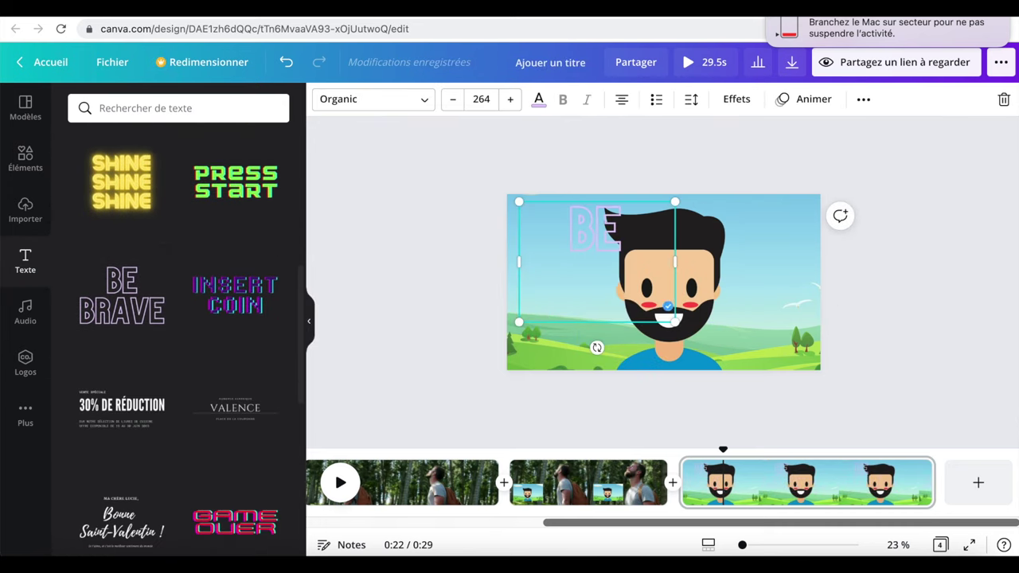
{"action": "key", "text": "Delete"}
- Play the video from the start of the first page and split that page about 3.7 seconds in
{"action": "scroll", "coordinate": [562, 509], "scroll_direction": "left", "scroll_amount": 5}
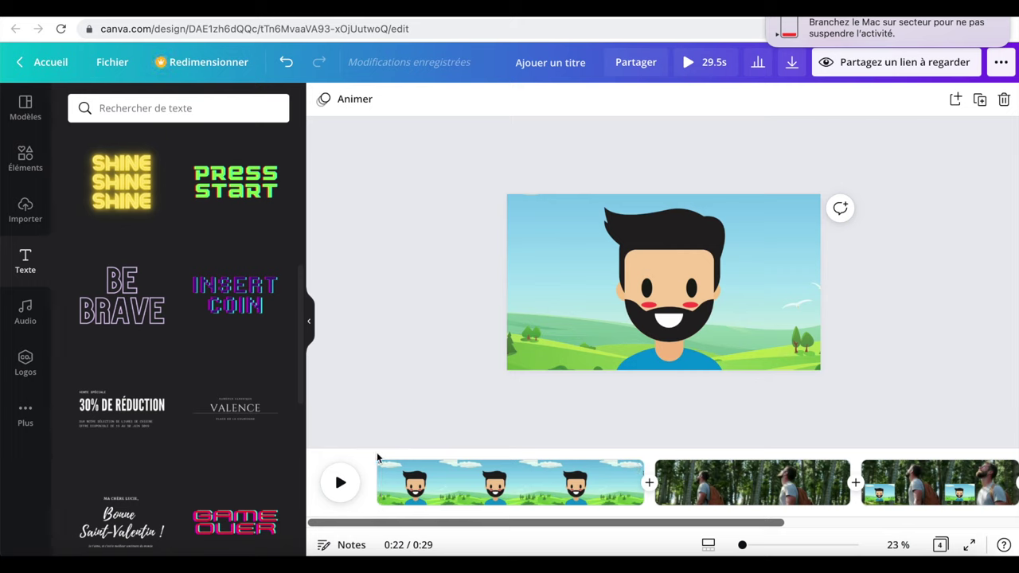
{"action": "key", "text": "space"}
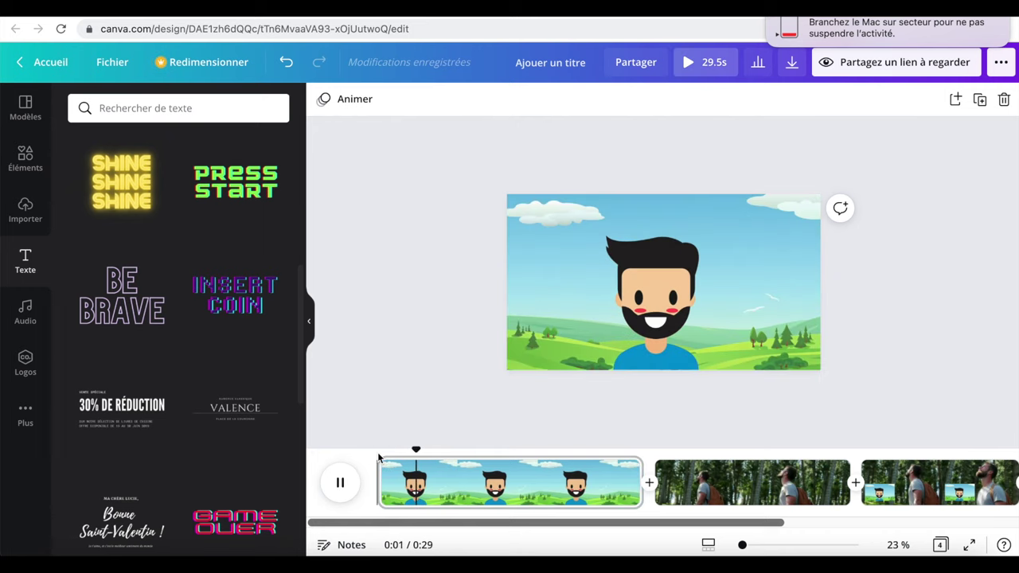
{"action": "key", "text": "space"}
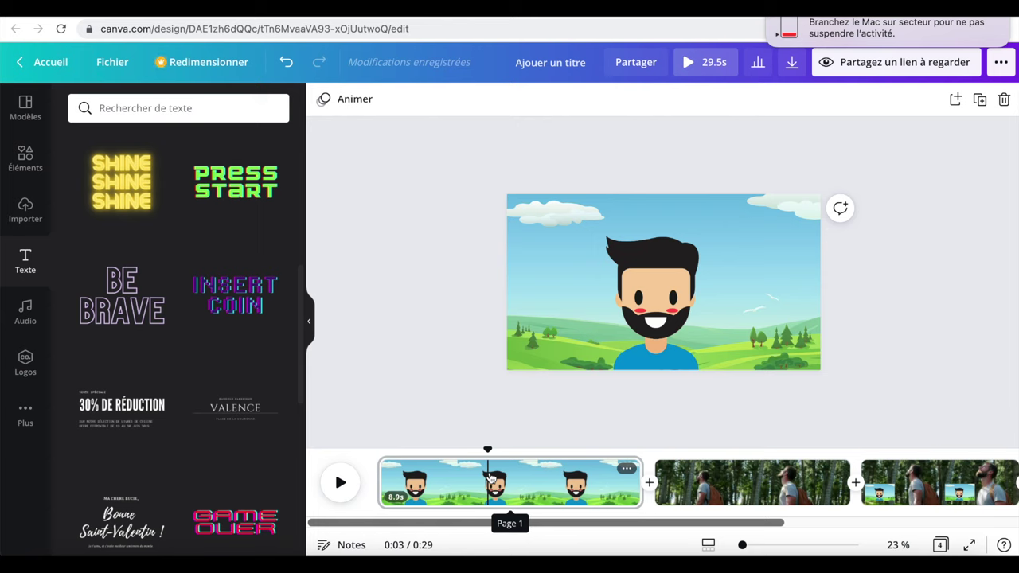
{"action": "right_click", "coordinate": [490, 478]}
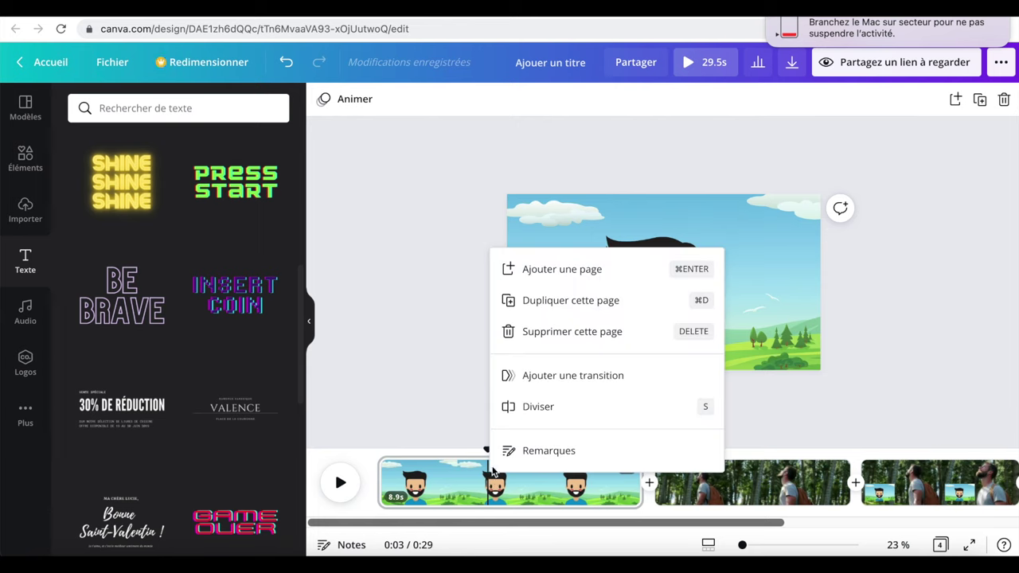
{"action": "left_click", "coordinate": [541, 406]}
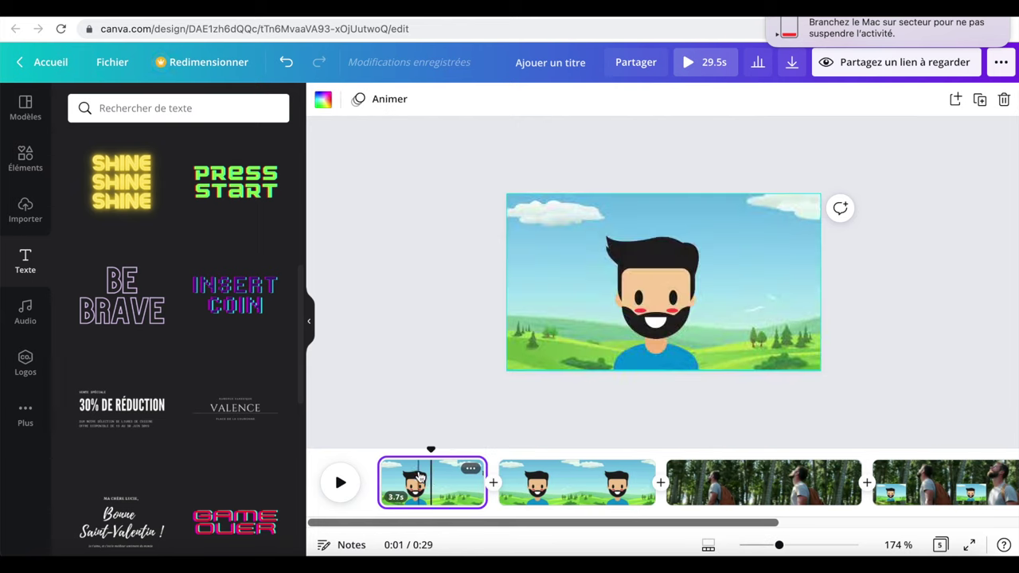
- Add a title text to the first page, enlarge it to size 104 and set its font to League Spartan
{"action": "scroll", "coordinate": [199, 334], "scroll_direction": "up", "scroll_amount": 10}
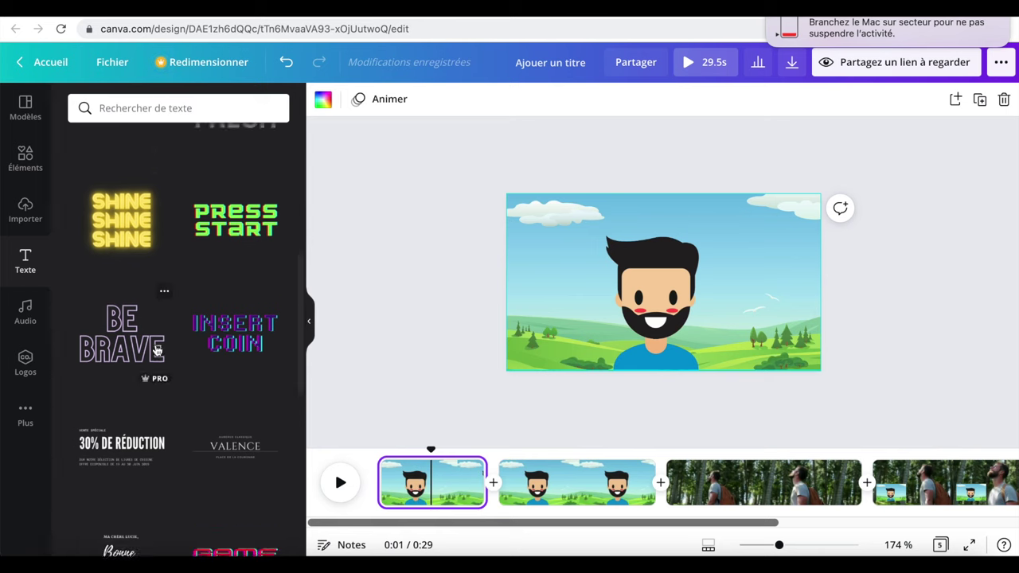
{"action": "left_click", "coordinate": [151, 187]}
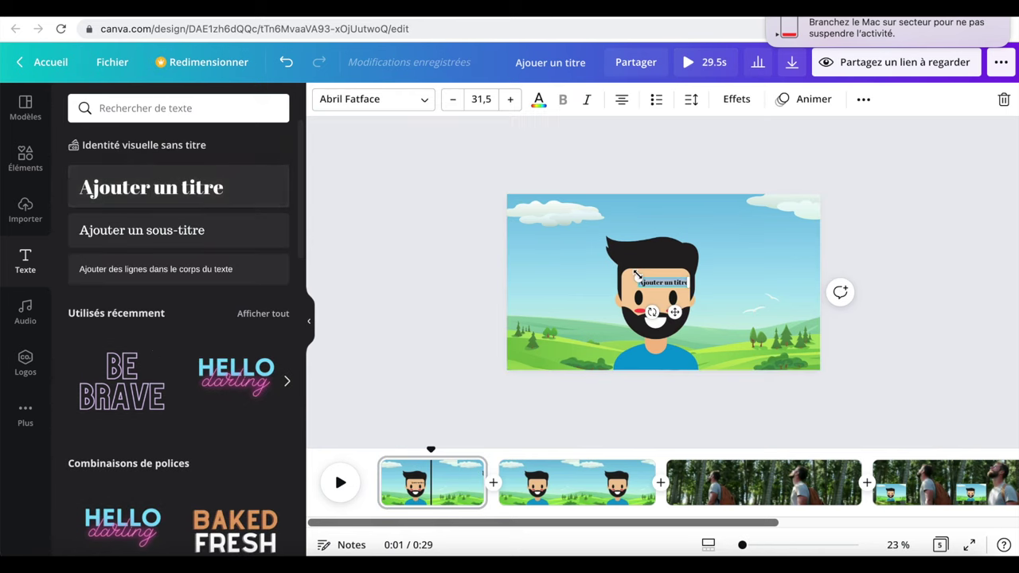
{"action": "left_click_drag", "start_coordinate": [637, 281], "coordinate": [523, 305]}
{"action": "left_click", "coordinate": [425, 102]}
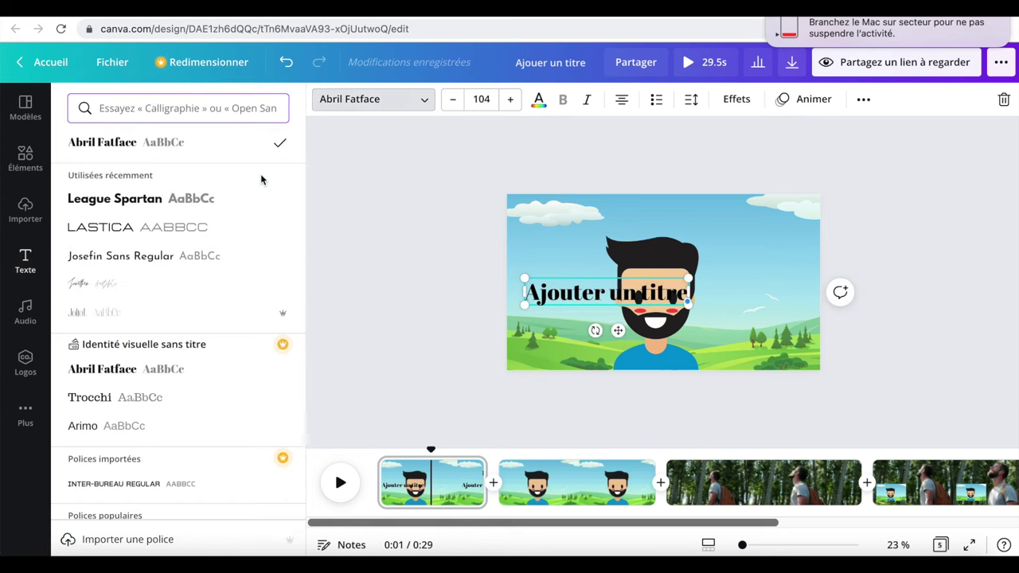
{"action": "left_click", "coordinate": [230, 199]}
- Replace the title text with the character's first name and move it to the canvas's lower-left corner
{"action": "type", "text": "Marko"}
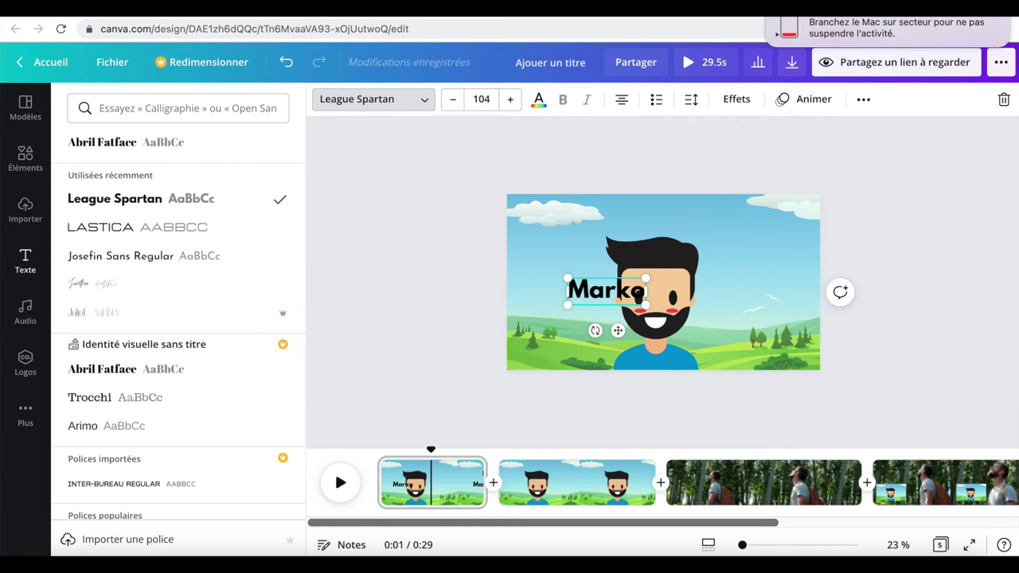
{"action": "left_click_drag", "start_coordinate": [618, 331], "coordinate": [566, 390]}
{"action": "left_click", "coordinate": [461, 302]}
- Add a square shape to the first page and reshape it into a wide, flat rectangle
{"action": "left_click", "coordinate": [26, 156]}
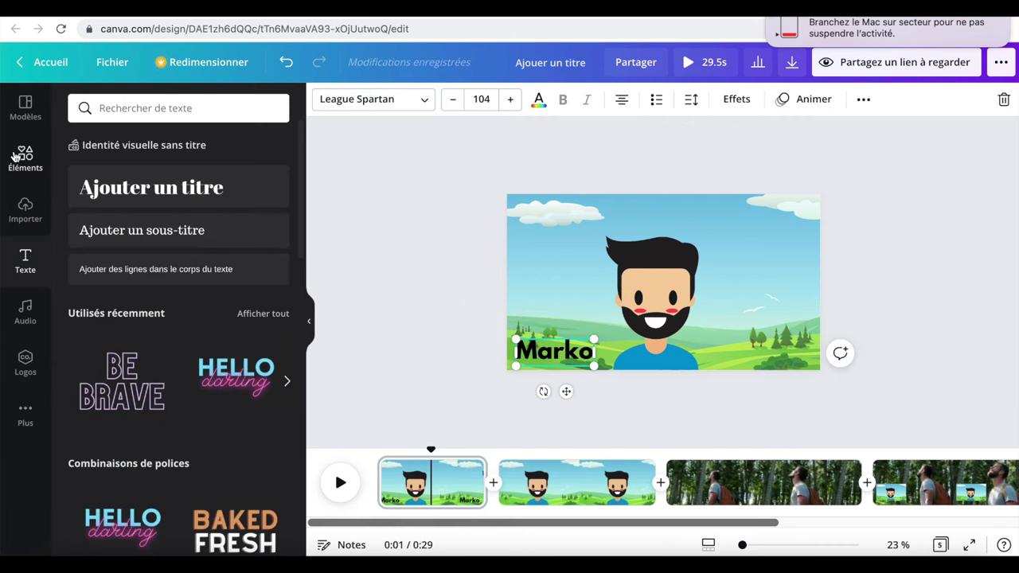
{"action": "left_click", "coordinate": [184, 223]}
{"action": "left_click_drag", "start_coordinate": [672, 275], "coordinate": [572, 290]}
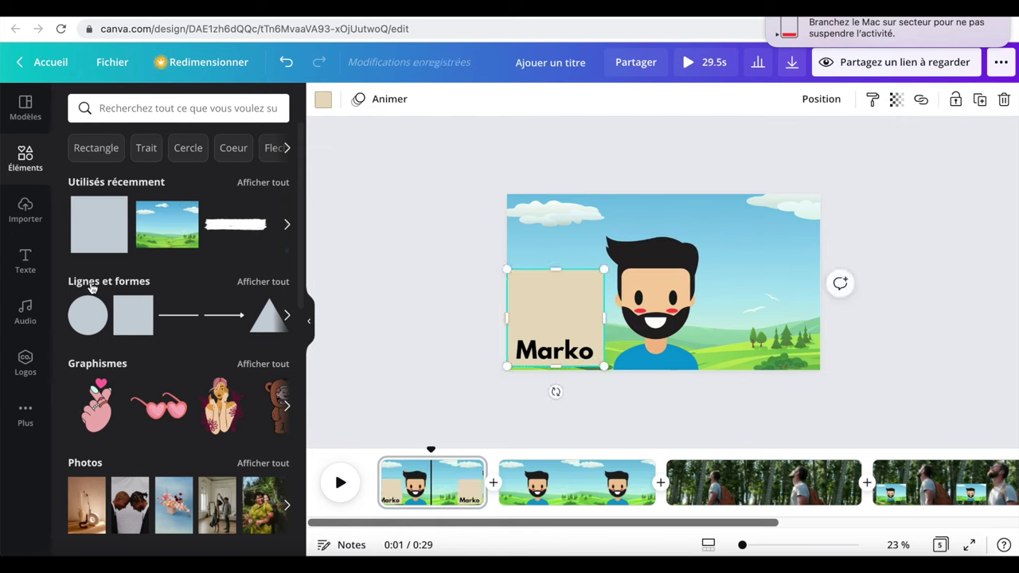
{"action": "left_click_drag", "start_coordinate": [555, 269], "coordinate": [610, 276]}
- Recolour the flat rectangle white and place it over the name in the canvas's lower-left corner
{"action": "left_click", "coordinate": [322, 99]}
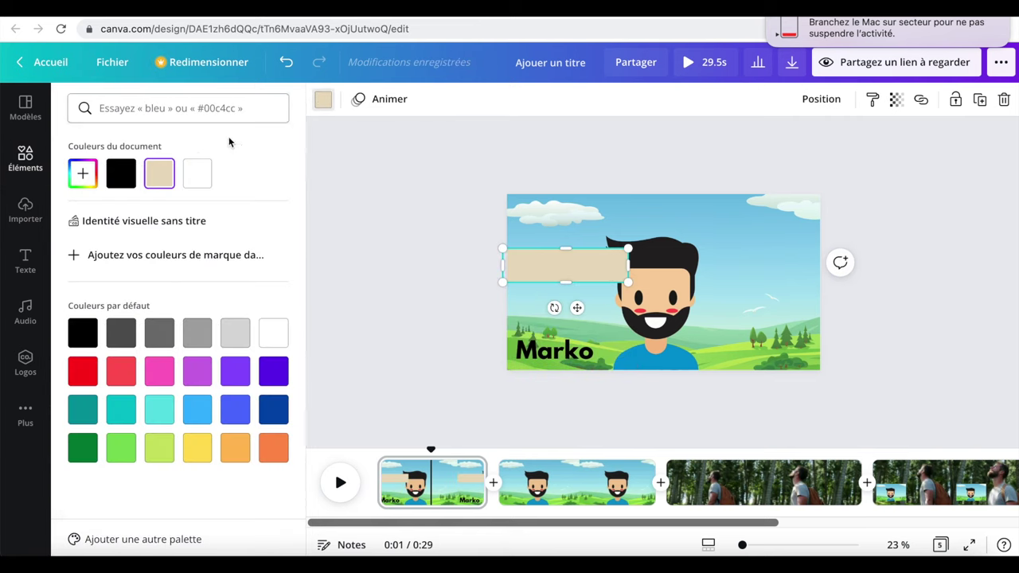
{"action": "left_click", "coordinate": [198, 173]}
{"action": "left_click_drag", "start_coordinate": [603, 267], "coordinate": [592, 353]}
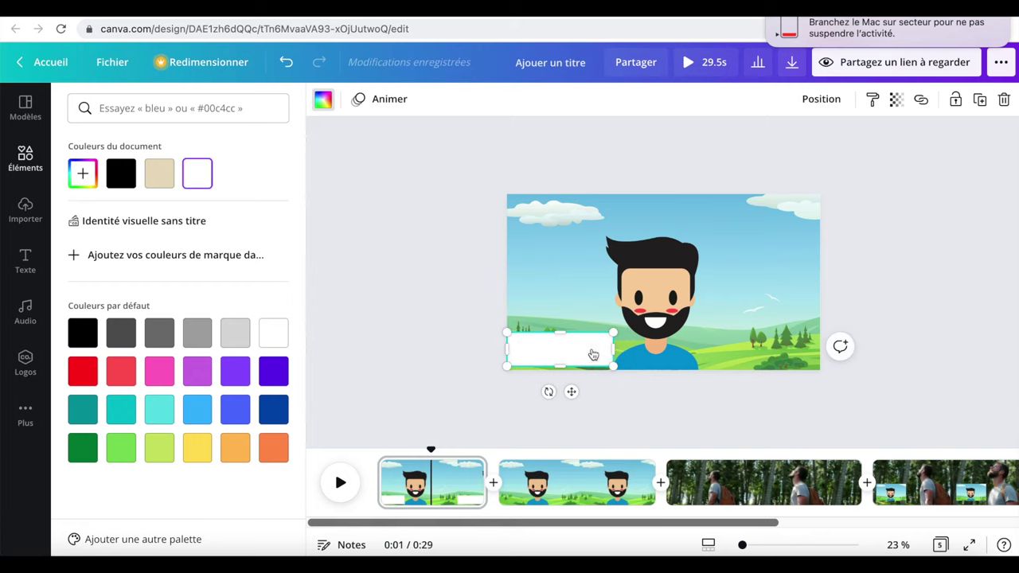
- Send the white rectangle one level back behind the name and narrow it to fit the text
{"action": "right_click", "coordinate": [593, 354]}
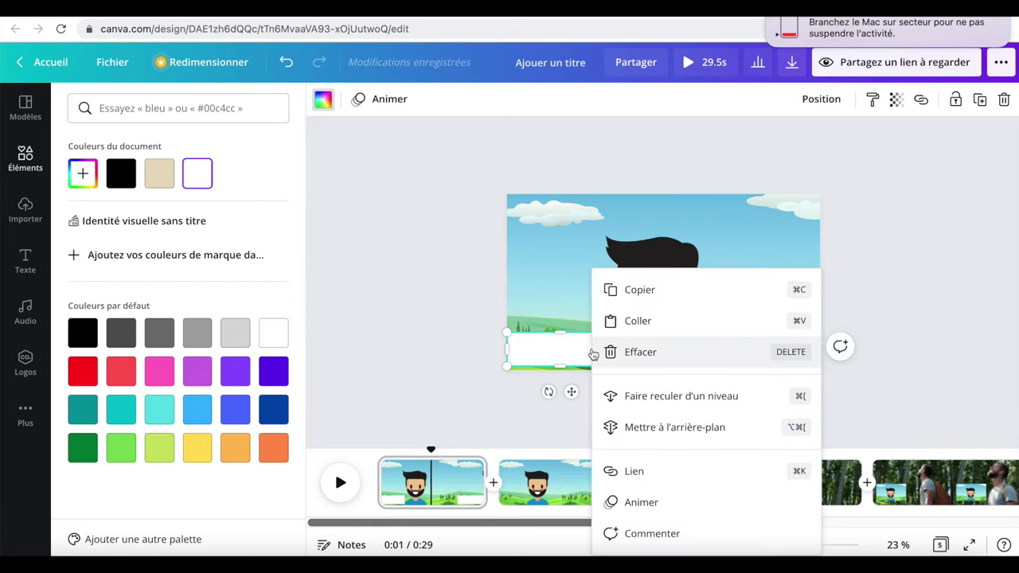
{"action": "left_click", "coordinate": [653, 393]}
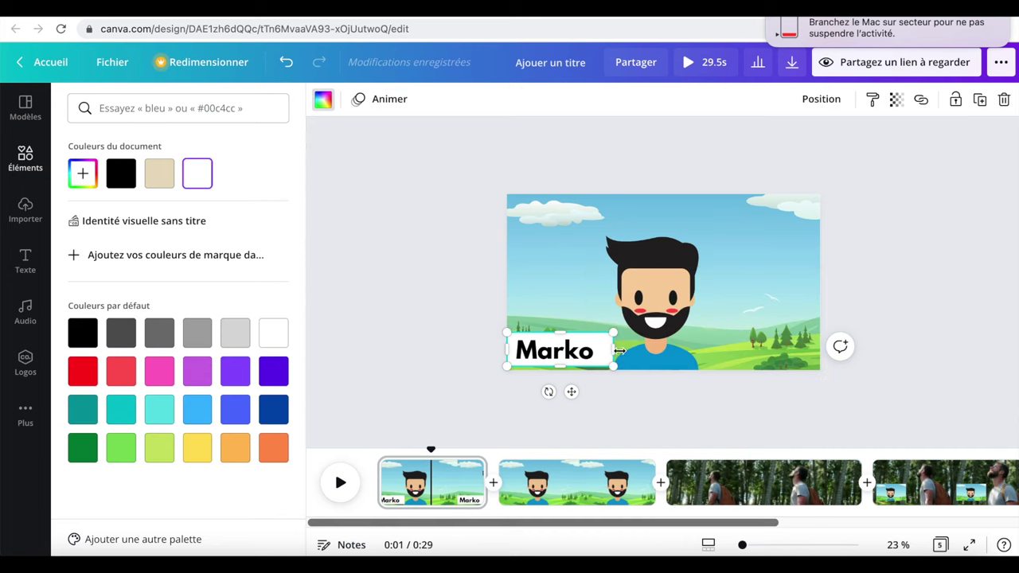
{"action": "left_click_drag", "start_coordinate": [618, 351], "coordinate": [609, 351]}
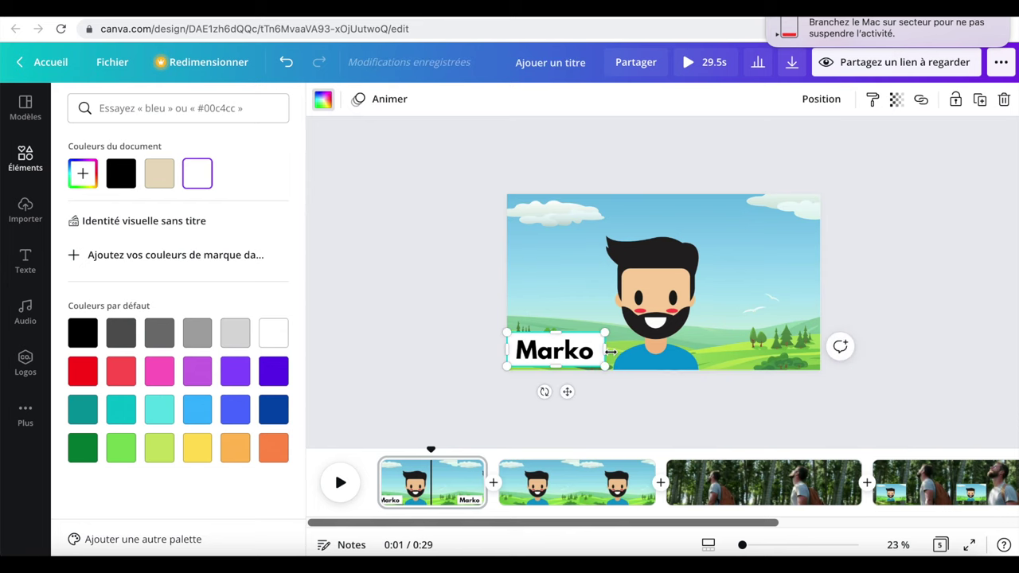
{"action": "left_click", "coordinate": [429, 300]}
- Apply the Lever text animation to the name on the first page
{"action": "left_click", "coordinate": [559, 357]}
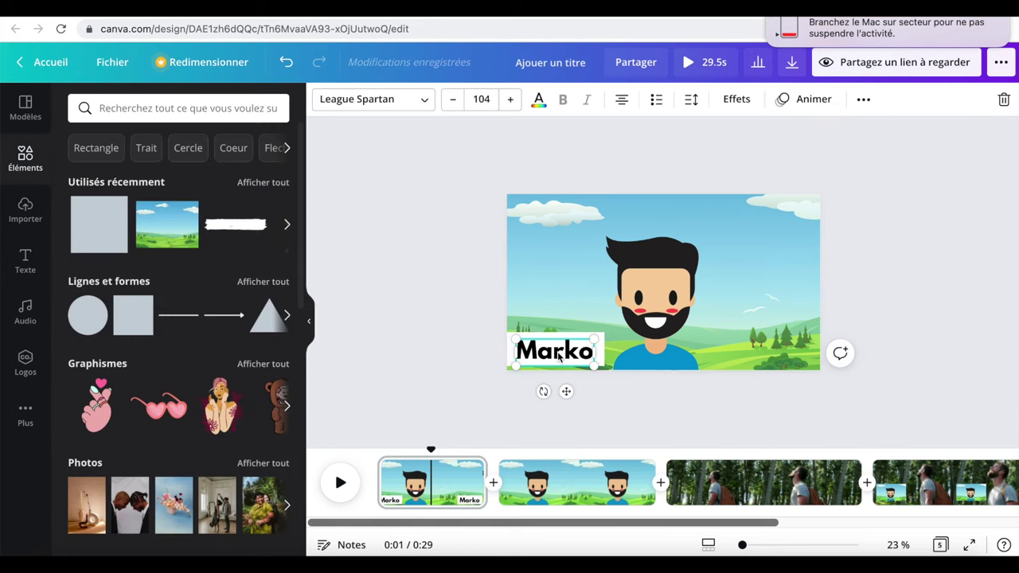
{"action": "left_click", "coordinate": [799, 106]}
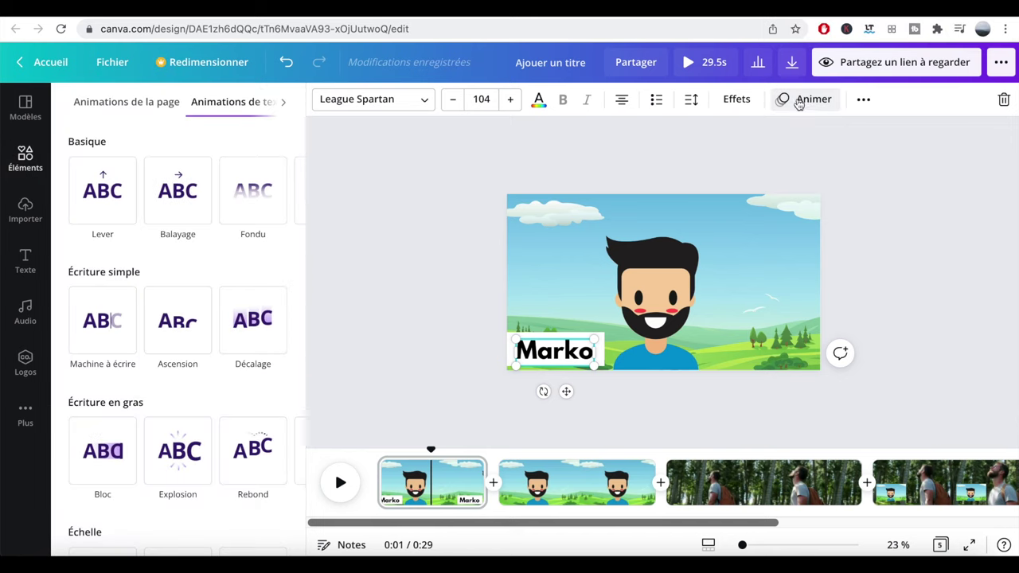
{"action": "scroll", "coordinate": [217, 255], "scroll_direction": "down", "scroll_amount": 1}
{"action": "scroll", "coordinate": [217, 256], "scroll_direction": "up", "scroll_amount": 1}
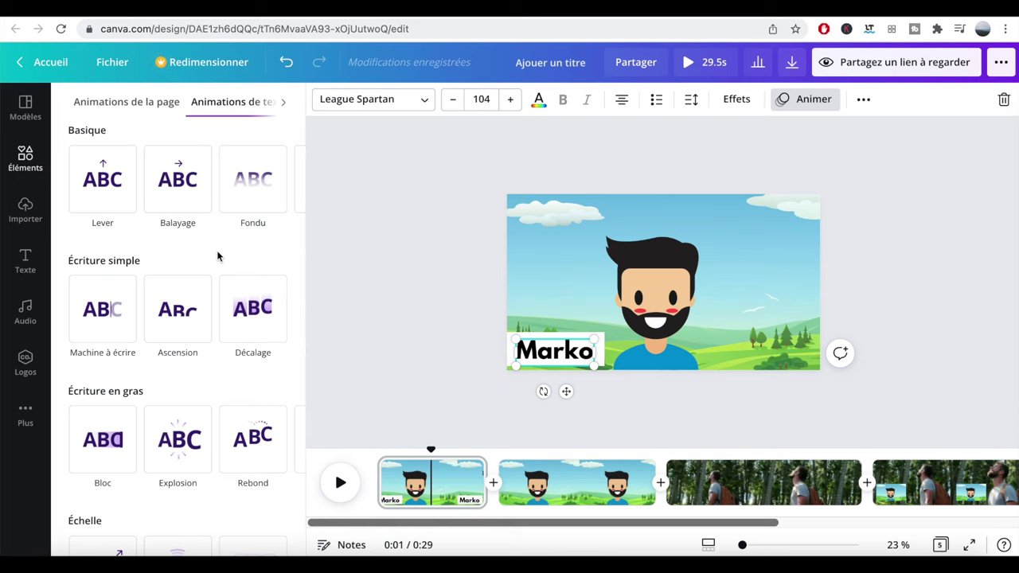
{"action": "left_click", "coordinate": [104, 190]}
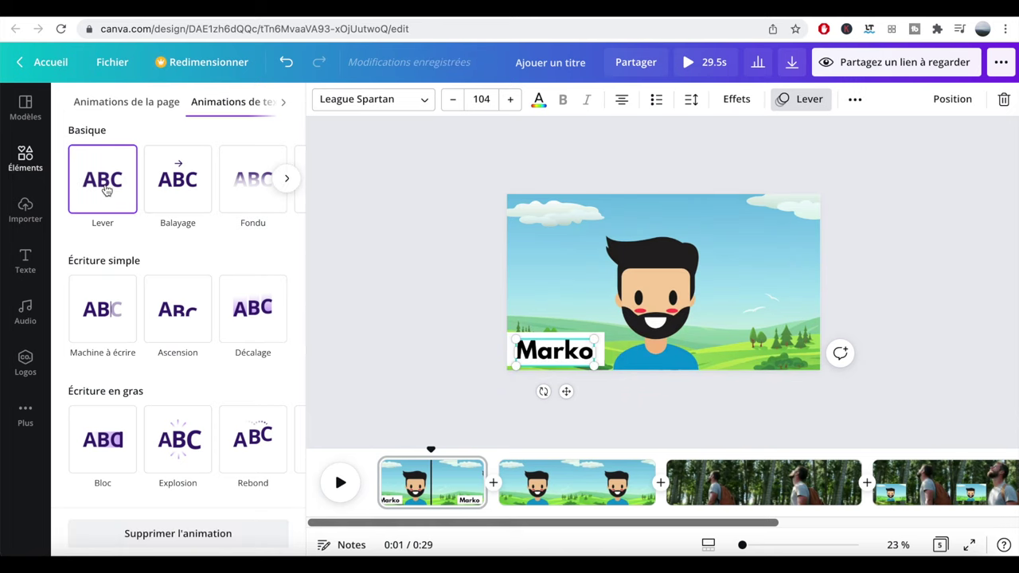
{"action": "left_click", "coordinate": [643, 361]}
- Apply the Balayage animation to the white rectangle and play the first page from its start
{"action": "left_click", "coordinate": [600, 347]}
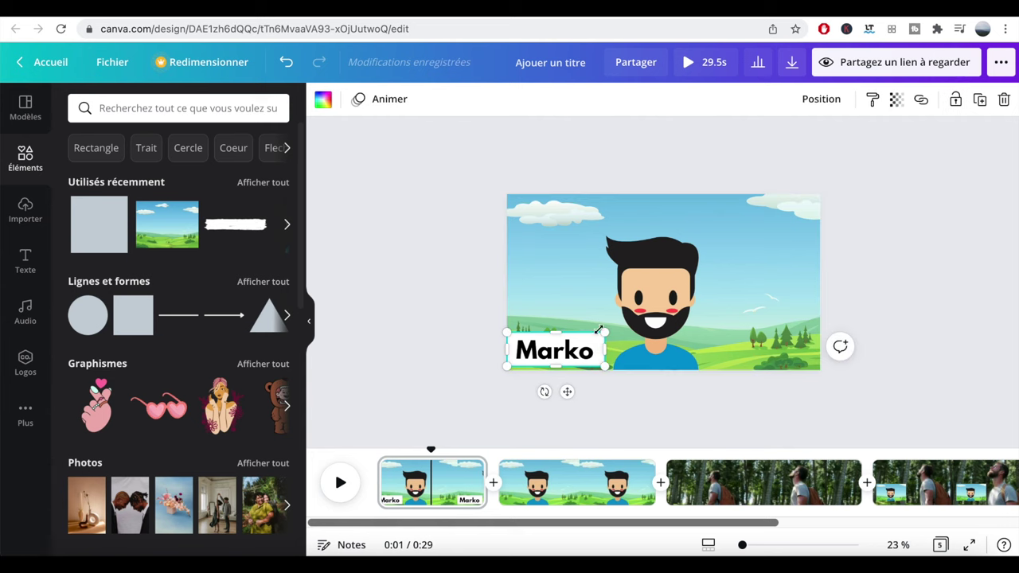
{"action": "left_click", "coordinate": [389, 100]}
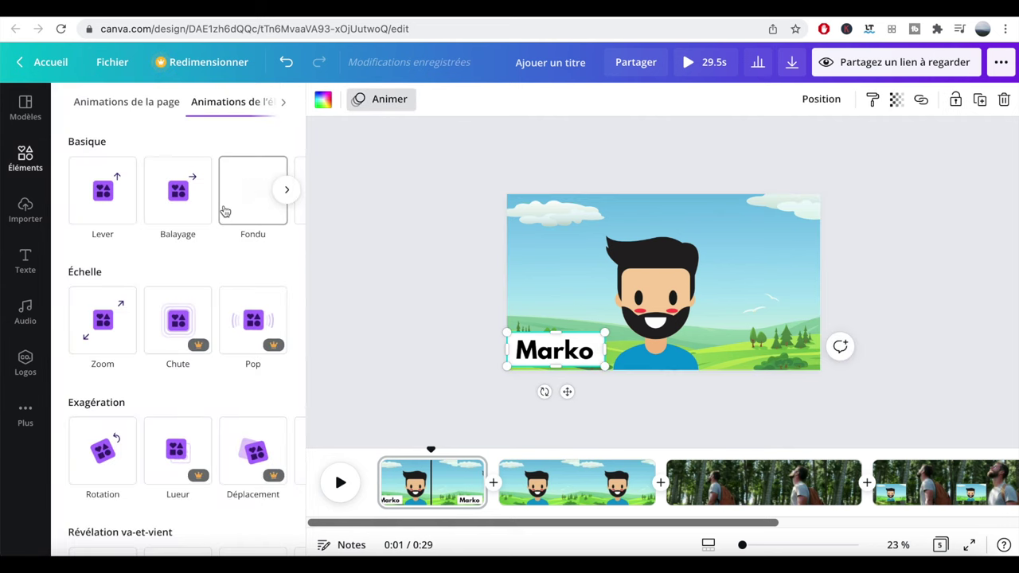
{"action": "left_click", "coordinate": [158, 209]}
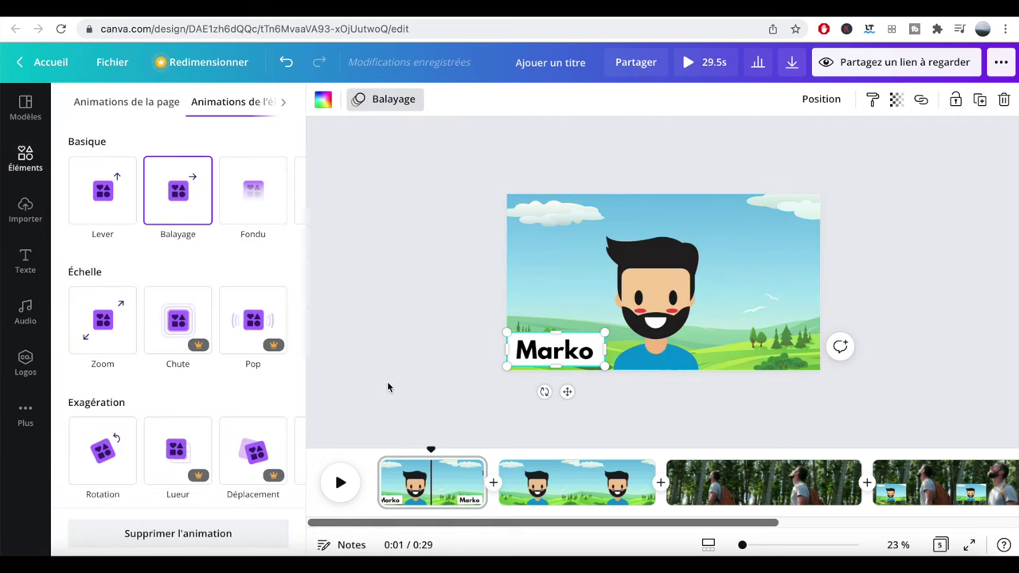
{"action": "key", "text": "Escape"}
{"action": "left_click", "coordinate": [340, 482]}
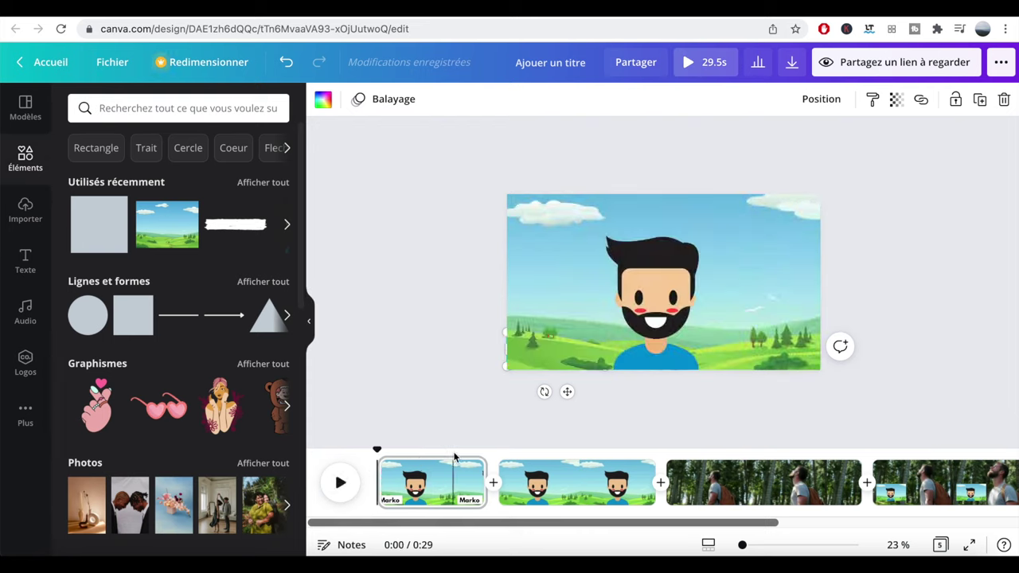
{"action": "left_click", "coordinate": [339, 483]}
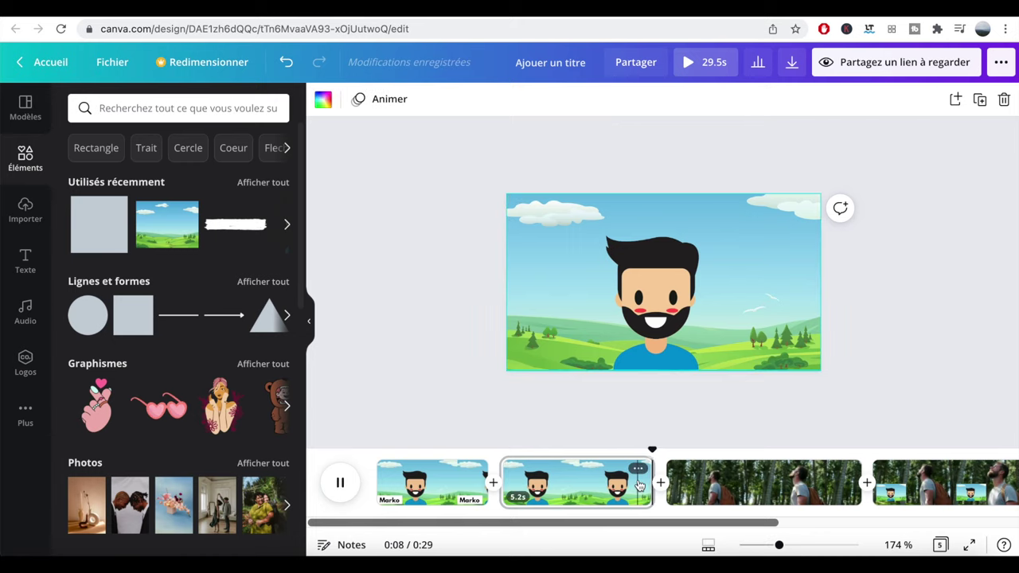
- Add an Effet de fondu transition lasting 2 seconds between the second page and the forest video, and preview it
{"action": "left_click", "coordinate": [668, 483]}
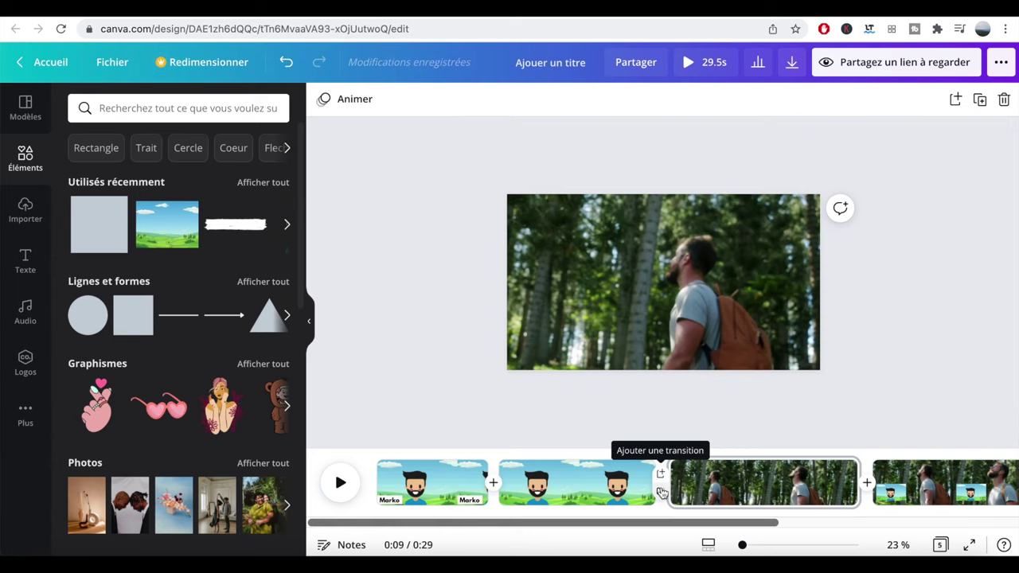
{"action": "left_click", "coordinate": [661, 488]}
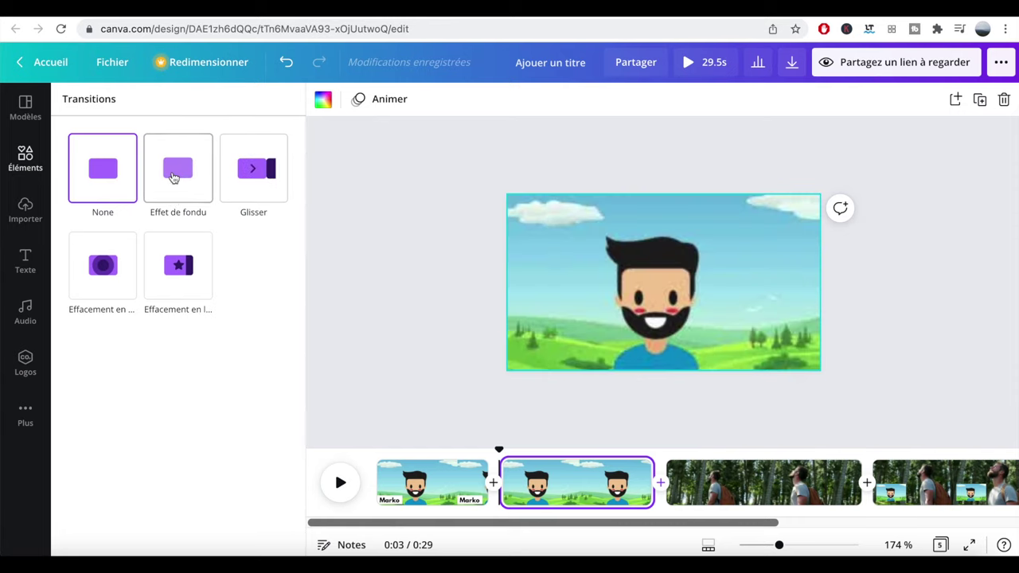
{"action": "left_click", "coordinate": [175, 178]}
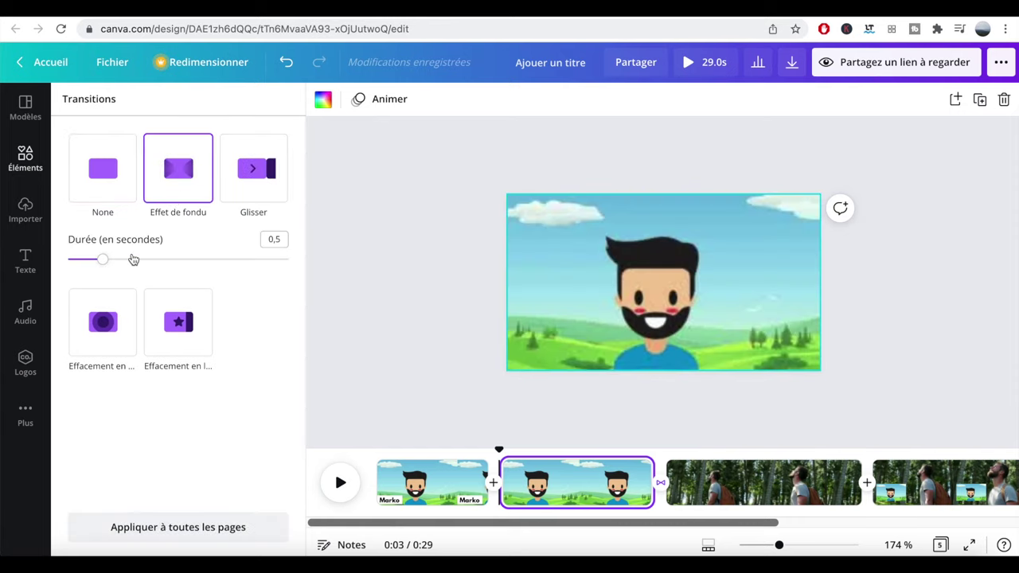
{"action": "left_click_drag", "start_coordinate": [106, 263], "coordinate": [232, 262]}
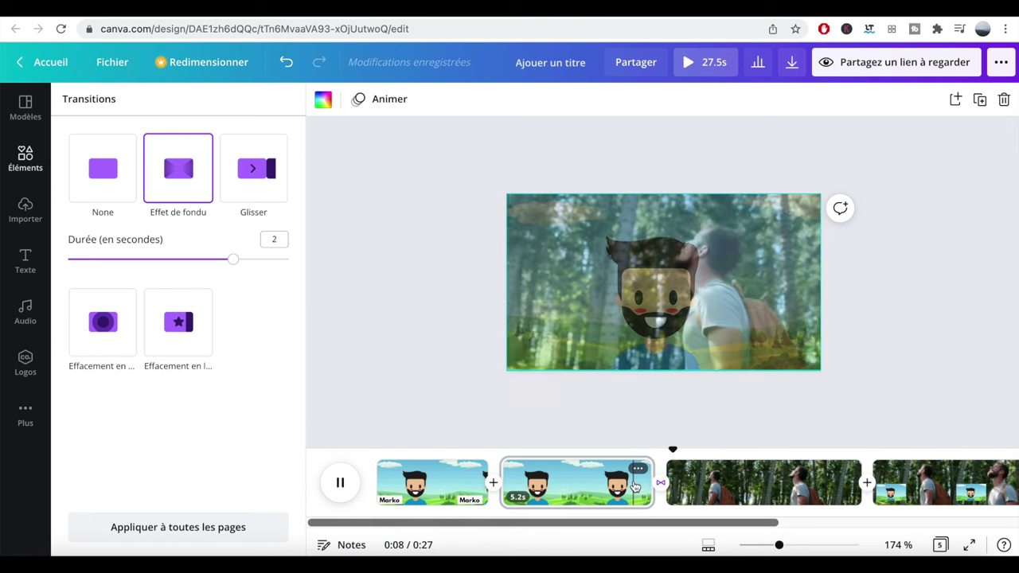
{"action": "left_click", "coordinate": [634, 487]}
{"action": "left_click", "coordinate": [695, 498]}
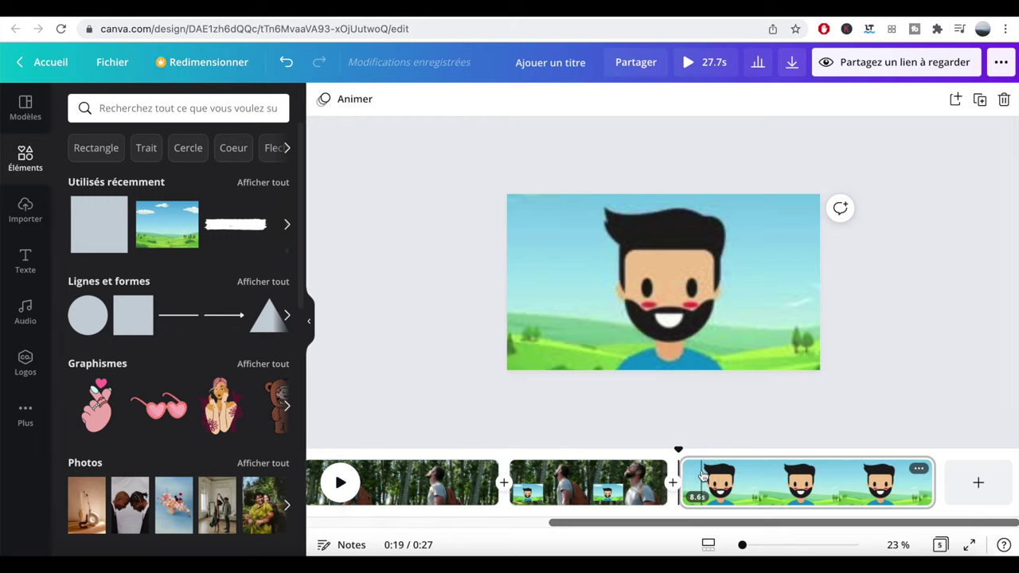
- Play the last page of the character and split it at about 0:21
{"action": "left_click", "coordinate": [702, 478]}
{"action": "key", "text": "space"}
{"action": "left_click", "coordinate": [756, 476]}
{"action": "right_click", "coordinate": [759, 476]}
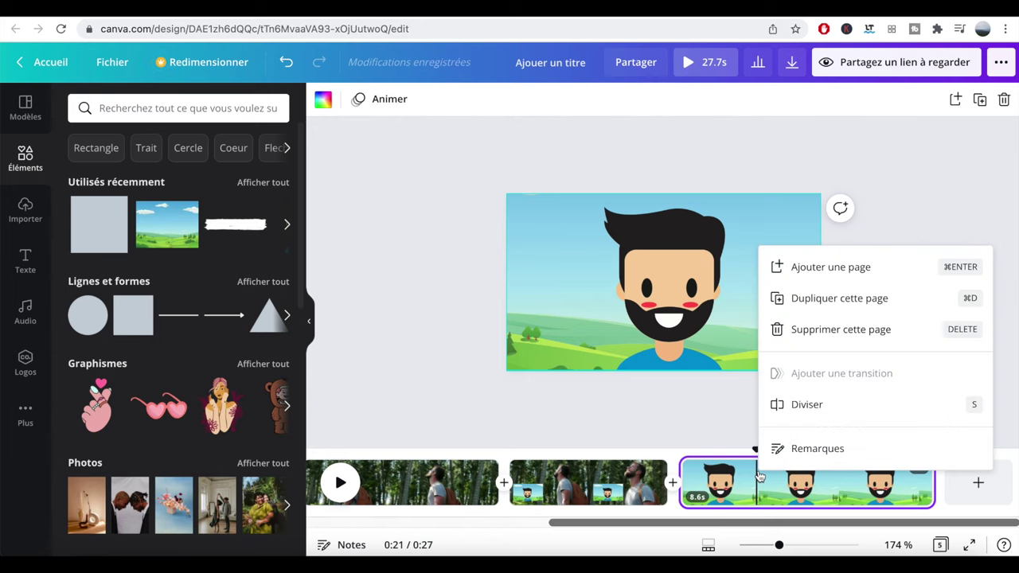
{"action": "left_click", "coordinate": [802, 414]}
- Split the remaining last page again at about 0:24
{"action": "left_click_drag", "start_coordinate": [769, 448], "coordinate": [846, 448]}
{"action": "right_click", "coordinate": [848, 475]}
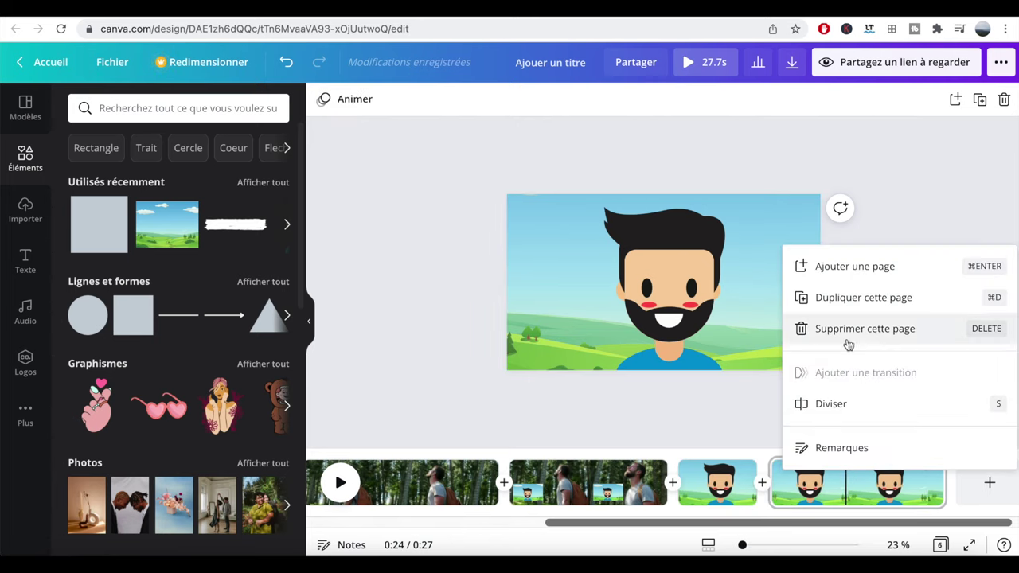
{"action": "left_click", "coordinate": [834, 403]}
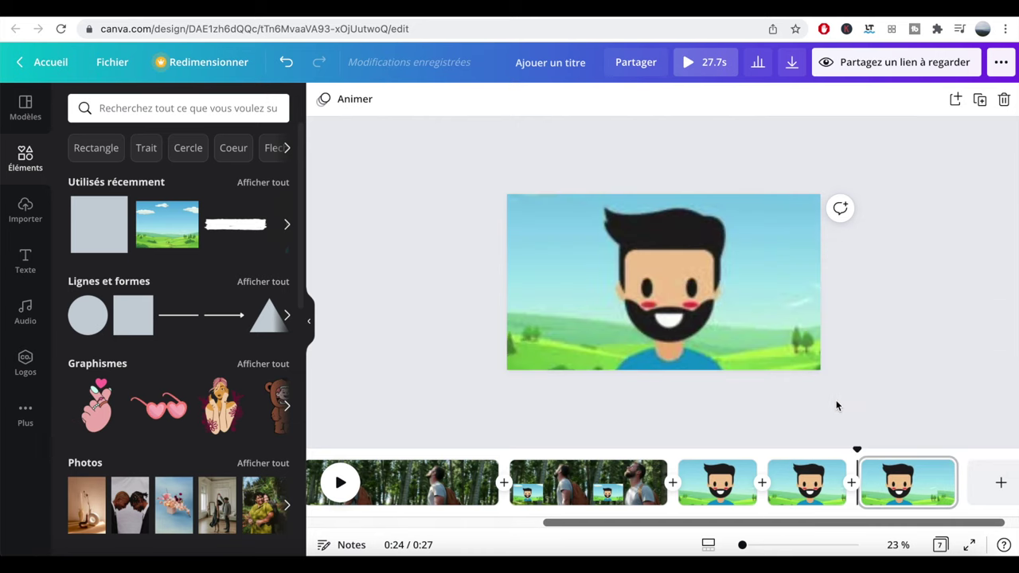
- Enlarge the video within the middle segment's frame to show the face closer, and play back the last three pages
{"action": "left_click", "coordinate": [801, 481]}
{"action": "left_click", "coordinate": [762, 326]}
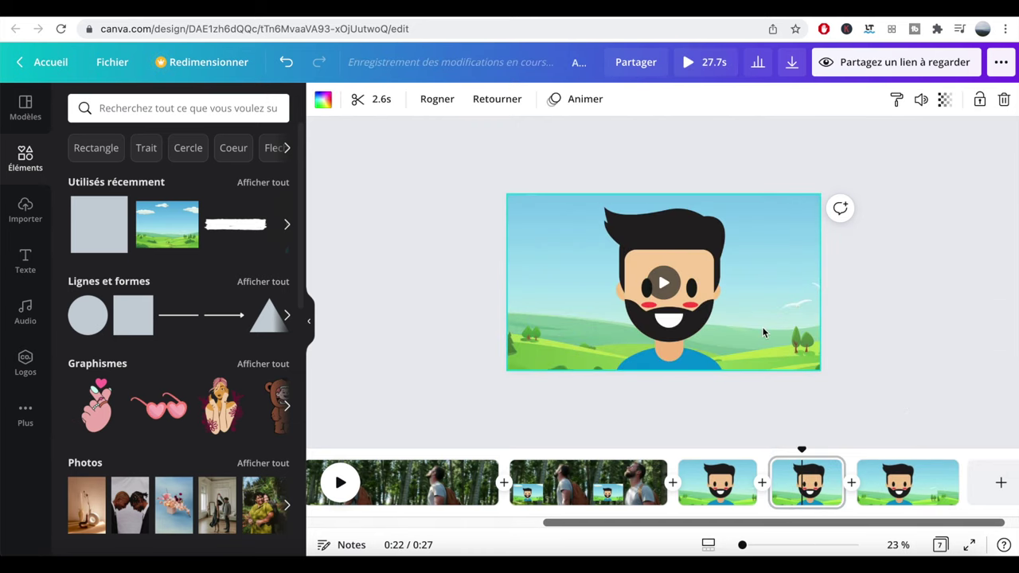
{"action": "double_click", "coordinate": [762, 327]}
{"action": "left_click_drag", "start_coordinate": [875, 383], "coordinate": [997, 452]}
{"action": "left_click_drag", "start_coordinate": [839, 360], "coordinate": [795, 320]}
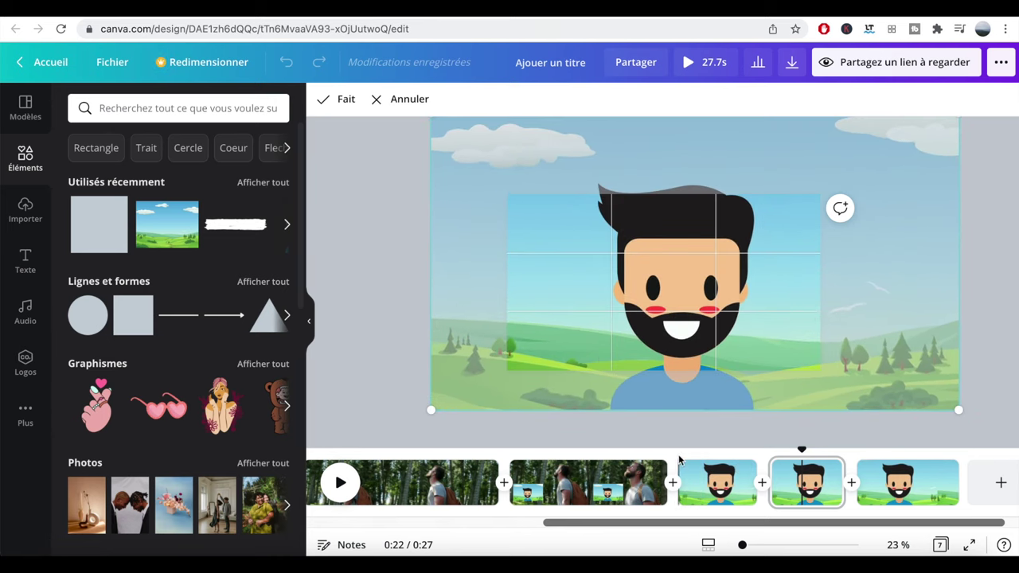
{"action": "left_click", "coordinate": [679, 460]}
{"action": "key", "text": "space"}
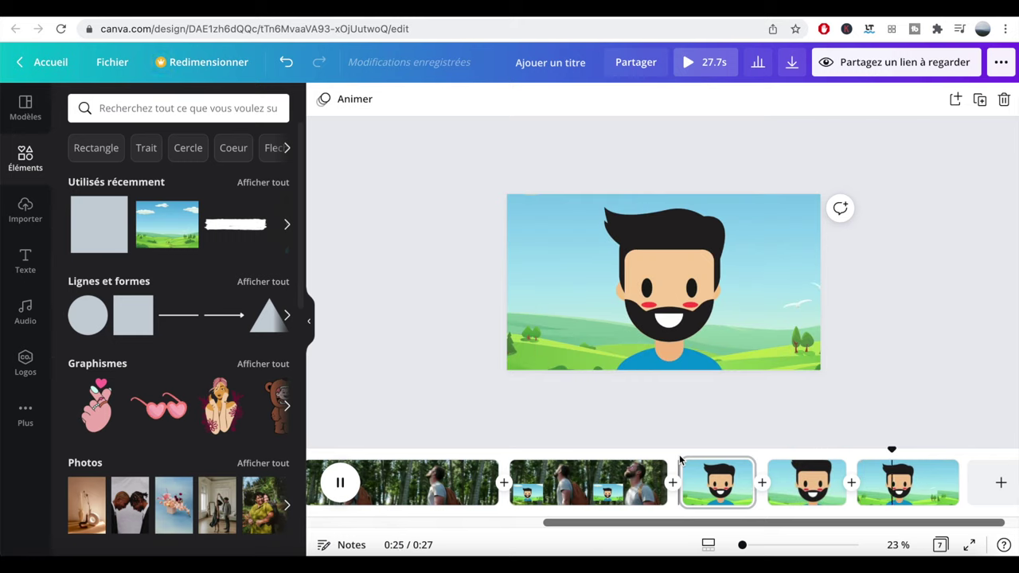
{"action": "key", "text": "space"}
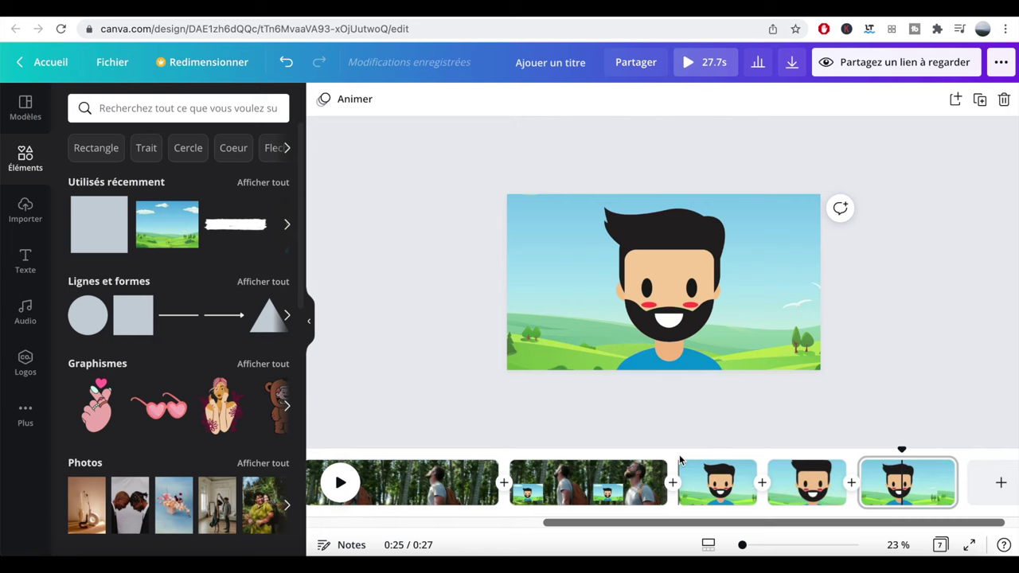
- Search the video templates for "intro" and browse the designs
{"action": "scroll", "coordinate": [557, 485], "scroll_direction": "right", "scroll_amount": 1}
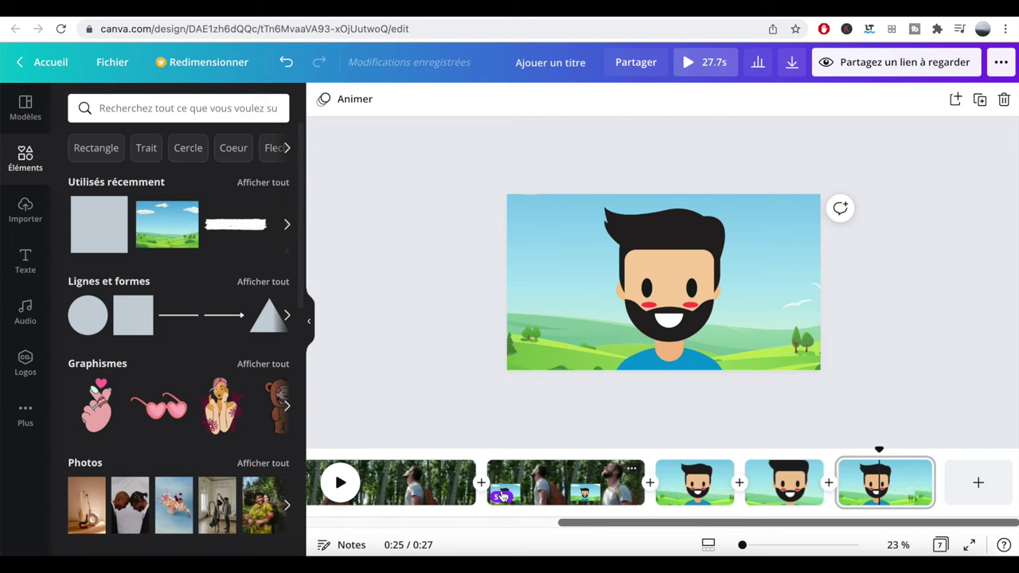
{"action": "scroll", "coordinate": [466, 493], "scroll_direction": "left", "scroll_amount": 5}
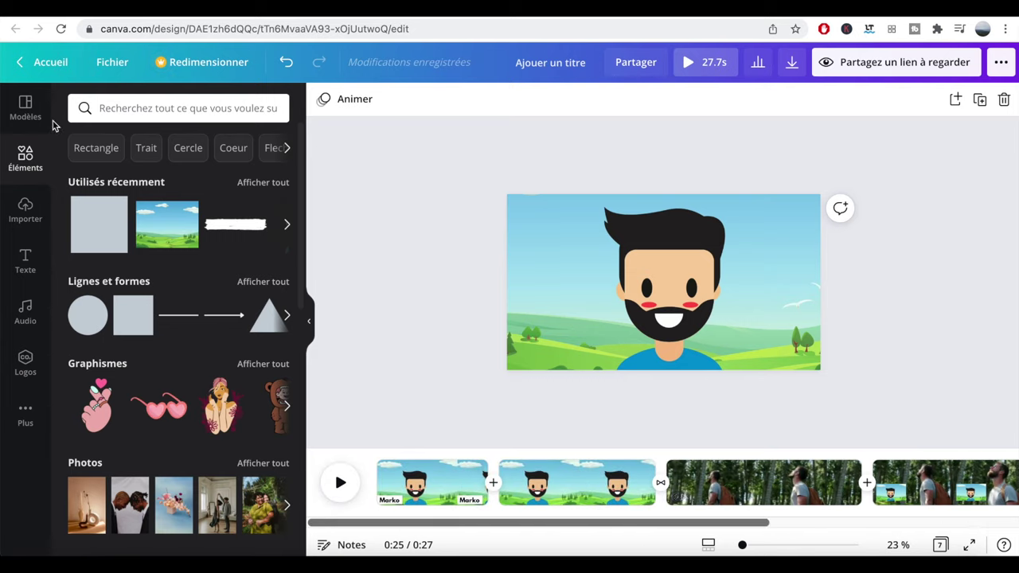
{"action": "left_click", "coordinate": [29, 107]}
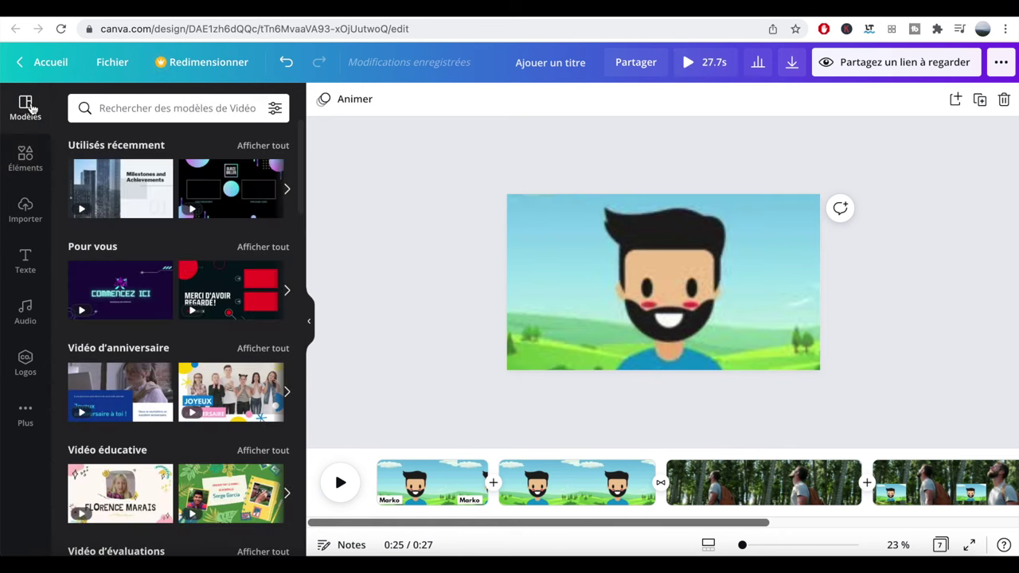
{"action": "left_click", "coordinate": [147, 107]}
{"action": "type", "text": "intro"}
{"action": "key", "text": "Return"}
{"action": "scroll", "coordinate": [140, 328], "scroll_direction": "down", "scroll_amount": 2}
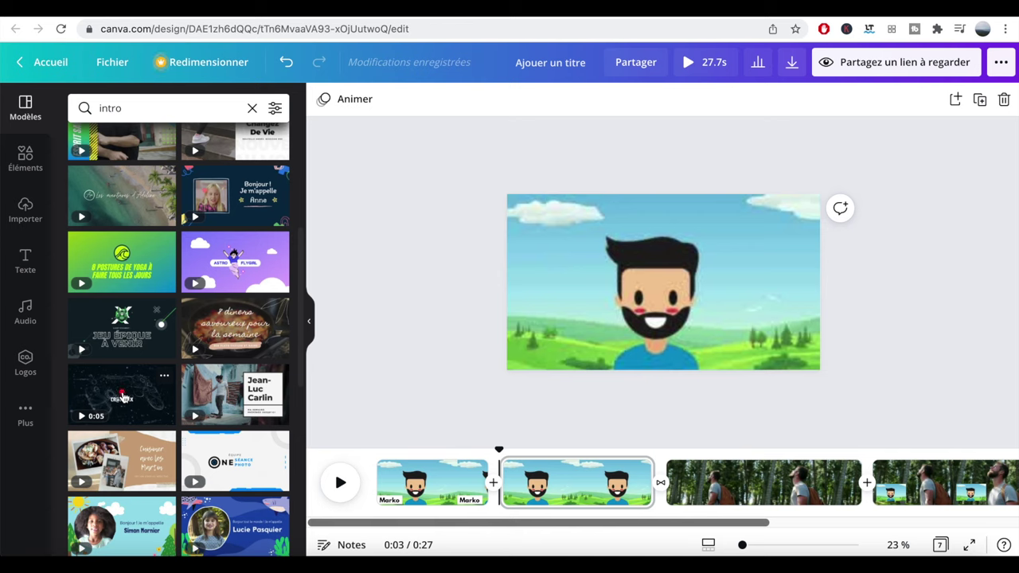
- Insert a page after the first one using the dark game-controller intro template, with the character's name as its title
{"action": "mouse_move", "coordinate": [500, 471]}
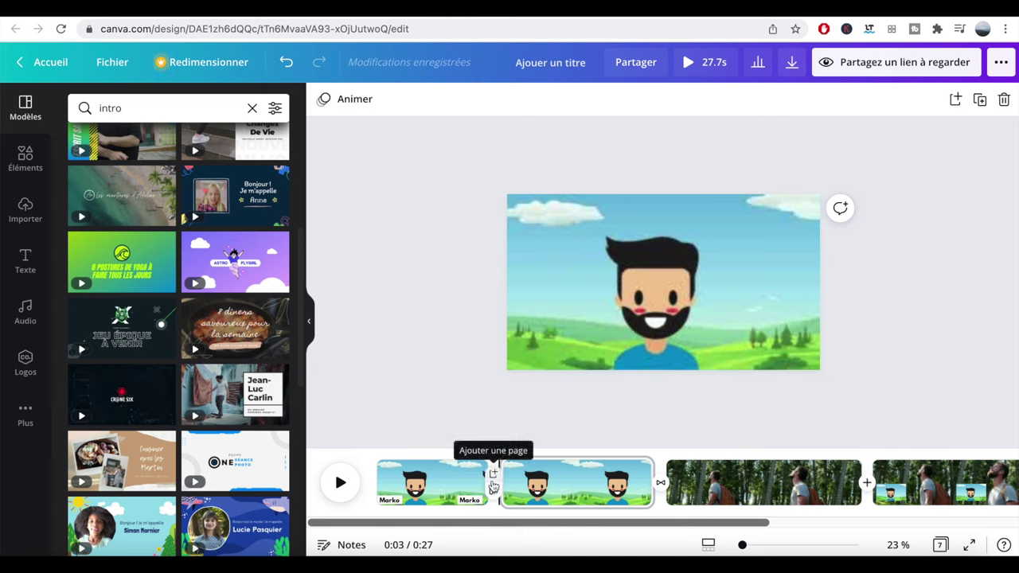
{"action": "left_click", "coordinate": [494, 476]}
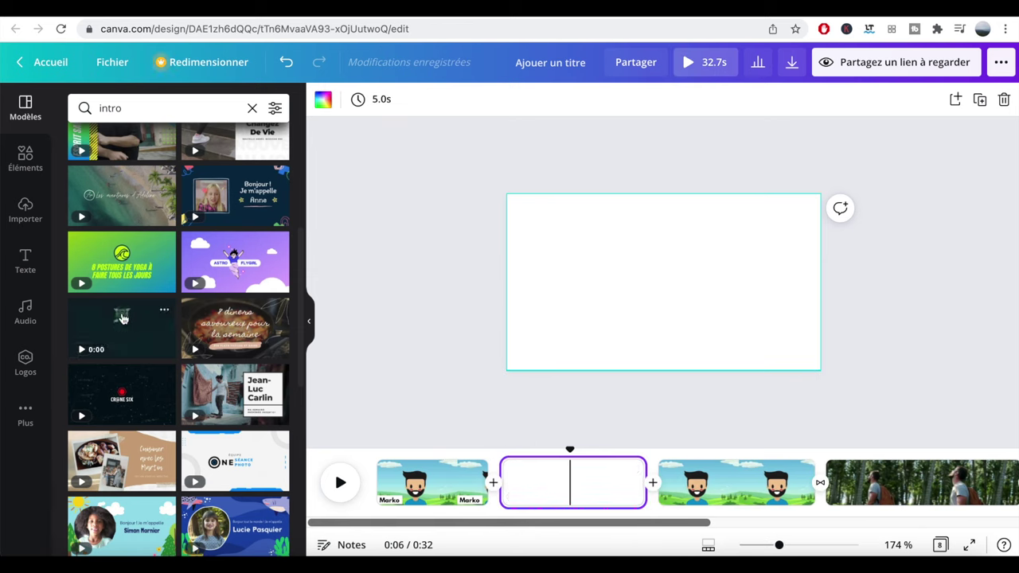
{"action": "left_click_drag", "start_coordinate": [122, 394], "coordinate": [559, 478]}
{"action": "left_click", "coordinate": [535, 312]}
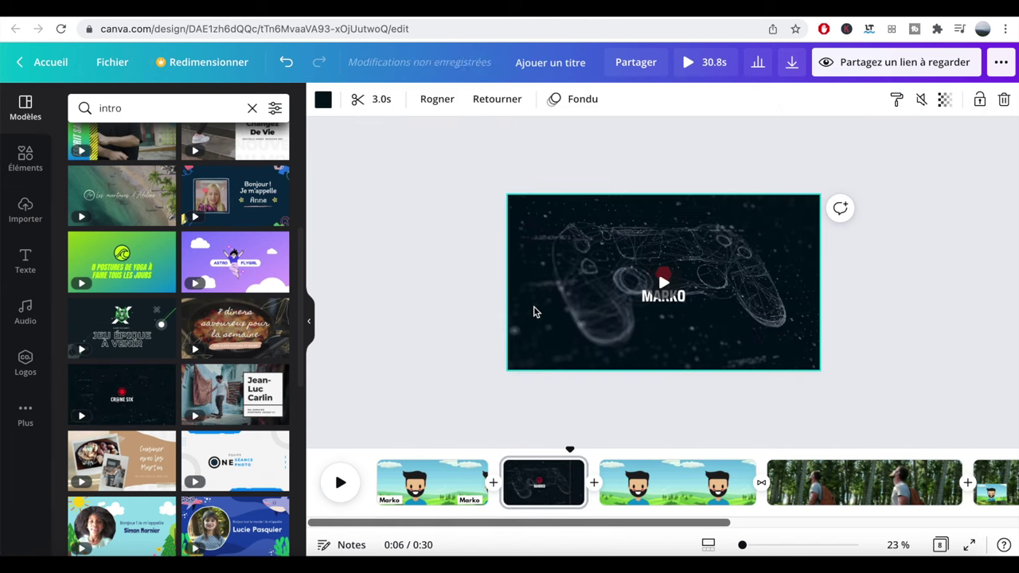
- Play the video from the first page through the intro page and review the final pages in the timeline
{"action": "left_click", "coordinate": [429, 487]}
{"action": "key", "text": "space"}
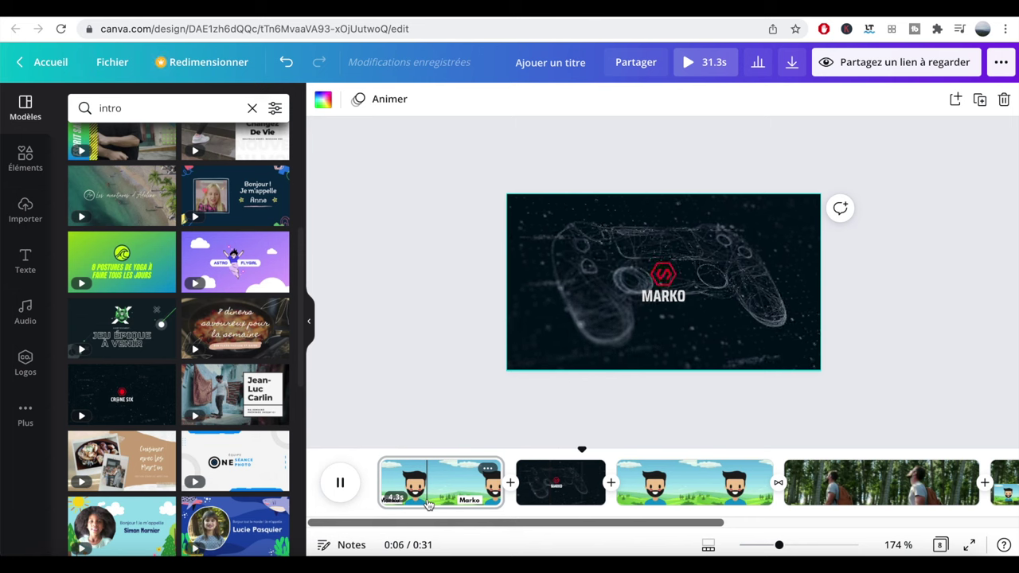
{"action": "key", "text": "space"}
{"action": "scroll", "coordinate": [409, 486], "scroll_direction": "right", "scroll_amount": 10}
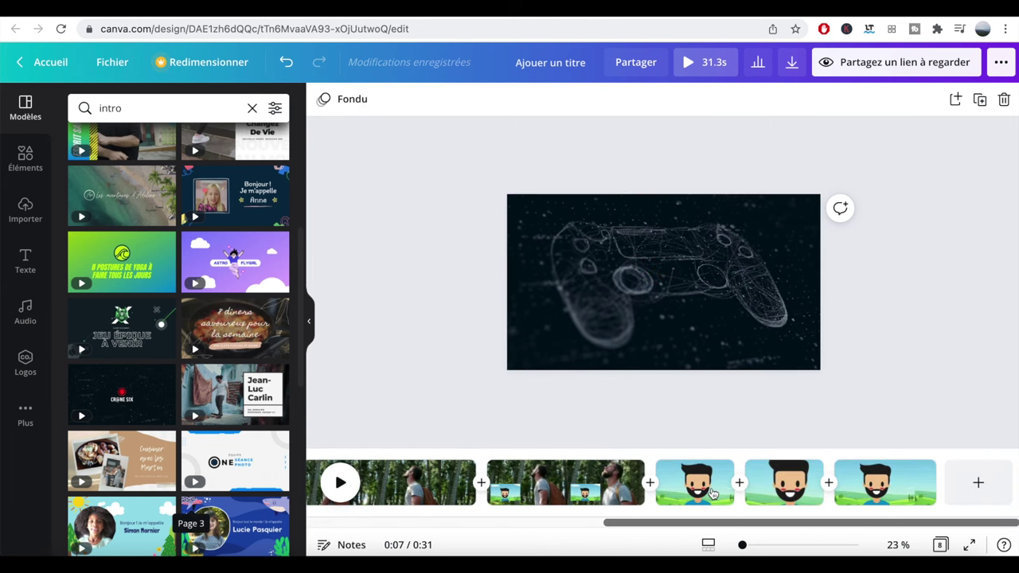
- Search the templates for "outro" and add the dark "Merci d'avoir regardé !" design with yellow text as the last page
{"action": "double_click", "coordinate": [137, 107]}
{"action": "type", "text": "outro"}
{"action": "key", "text": "Return"}
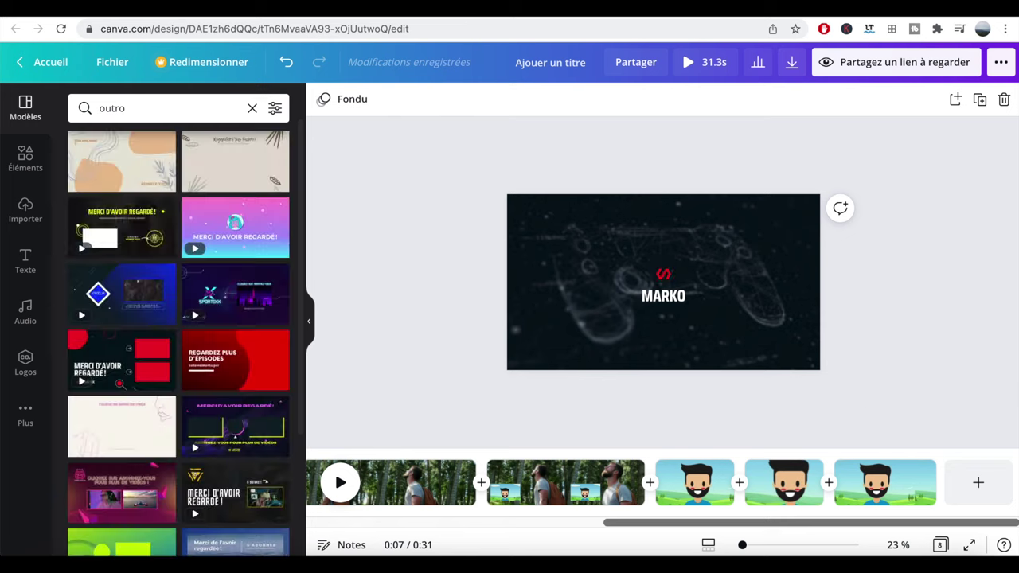
{"action": "left_click_drag", "start_coordinate": [122, 229], "coordinate": [828, 475]}
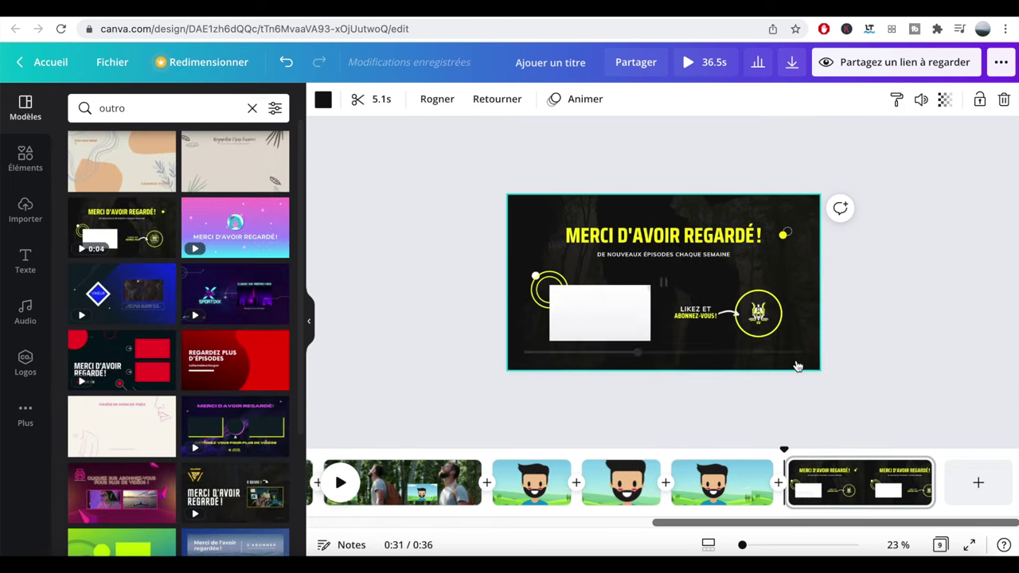
{"action": "left_click", "coordinate": [692, 317]}
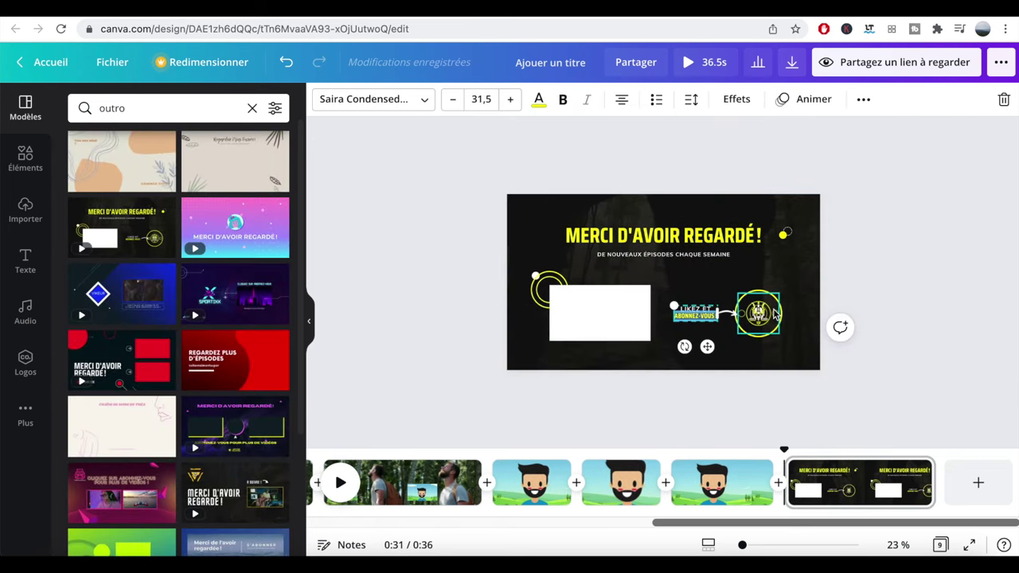
{"action": "key", "text": "Escape"}
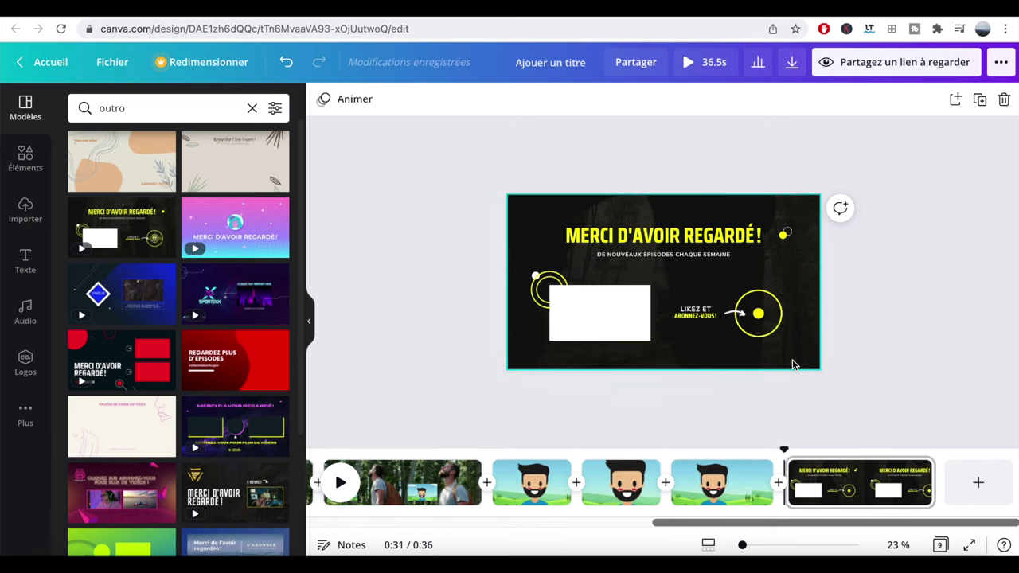
{"action": "scroll", "coordinate": [374, 477], "scroll_direction": "left", "scroll_amount": 10}
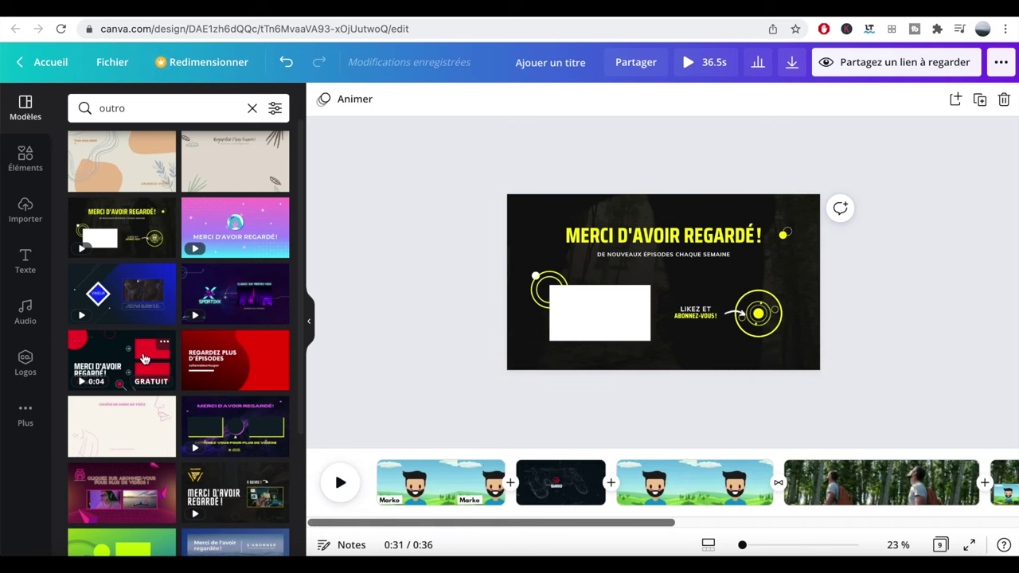
- Browse the stock music tracks, and import the audio file "Night Snow - Asher Fulero.mp3" into the uploads
{"action": "left_click", "coordinate": [25, 315]}
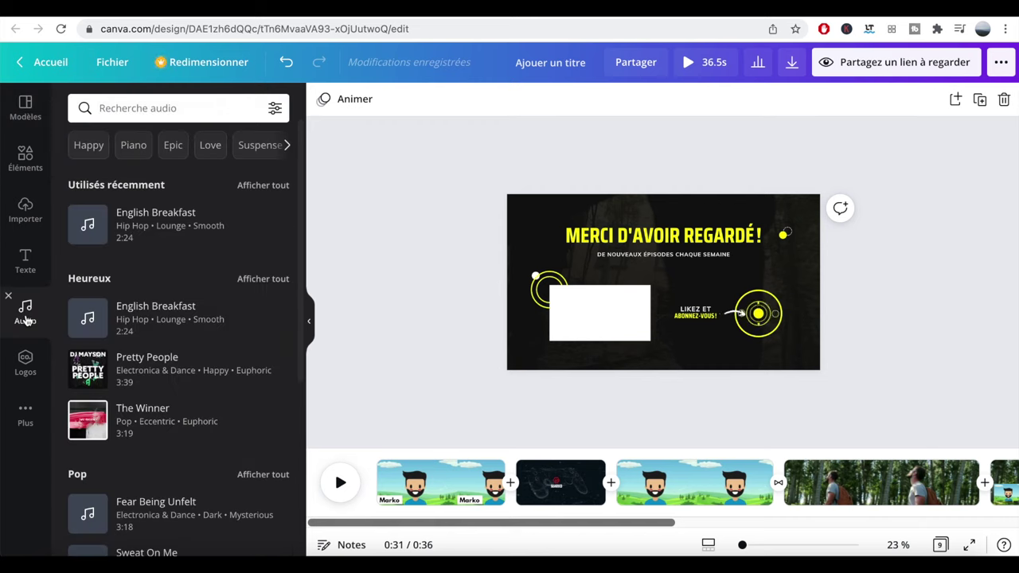
{"action": "scroll", "coordinate": [191, 253], "scroll_direction": "down", "scroll_amount": 3}
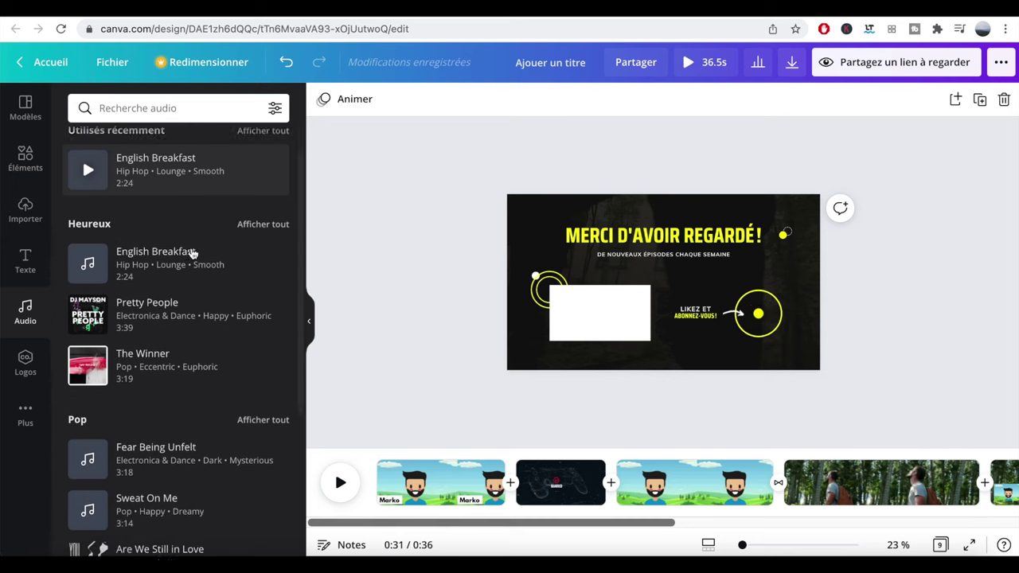
{"action": "scroll", "coordinate": [191, 253], "scroll_direction": "down", "scroll_amount": 3}
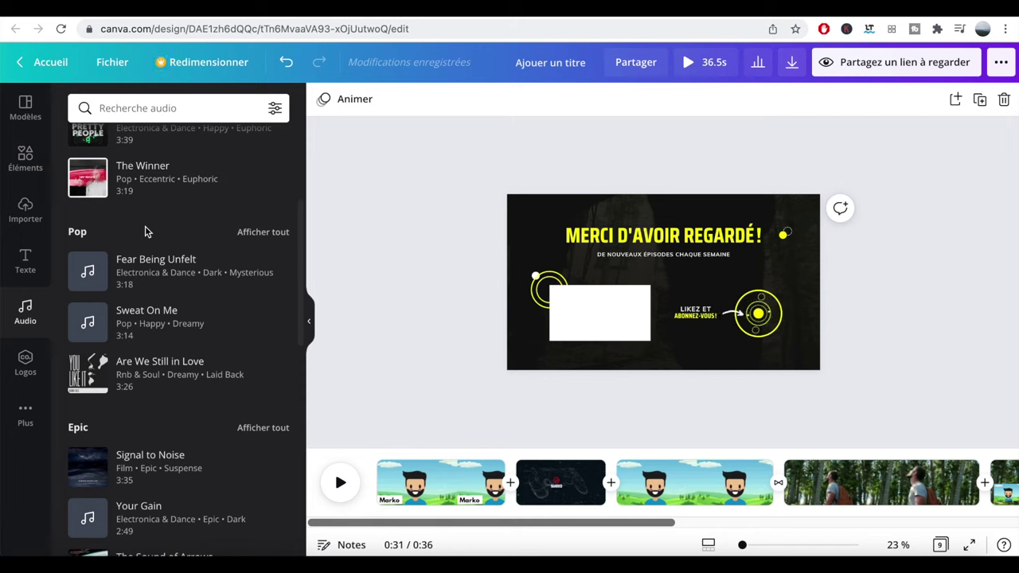
{"action": "left_click", "coordinate": [26, 209]}
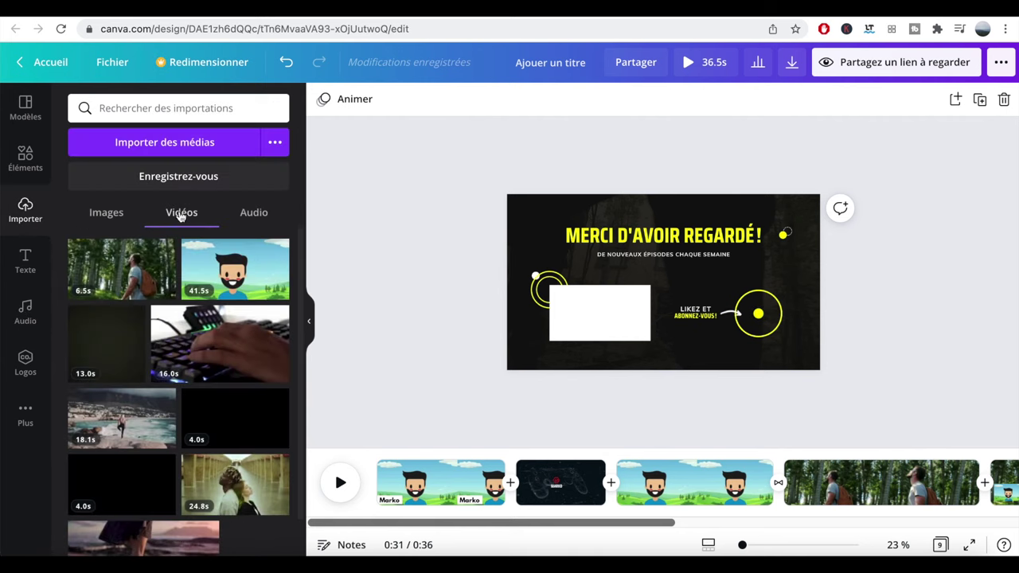
{"action": "left_click", "coordinate": [246, 213]}
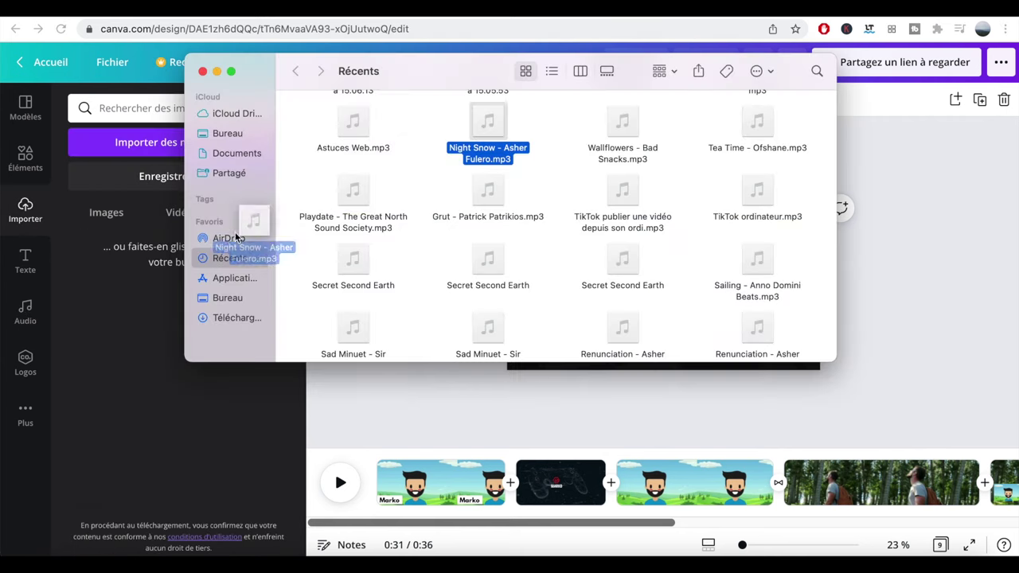
{"action": "left_click_drag", "start_coordinate": [236, 238], "coordinate": [132, 271]}
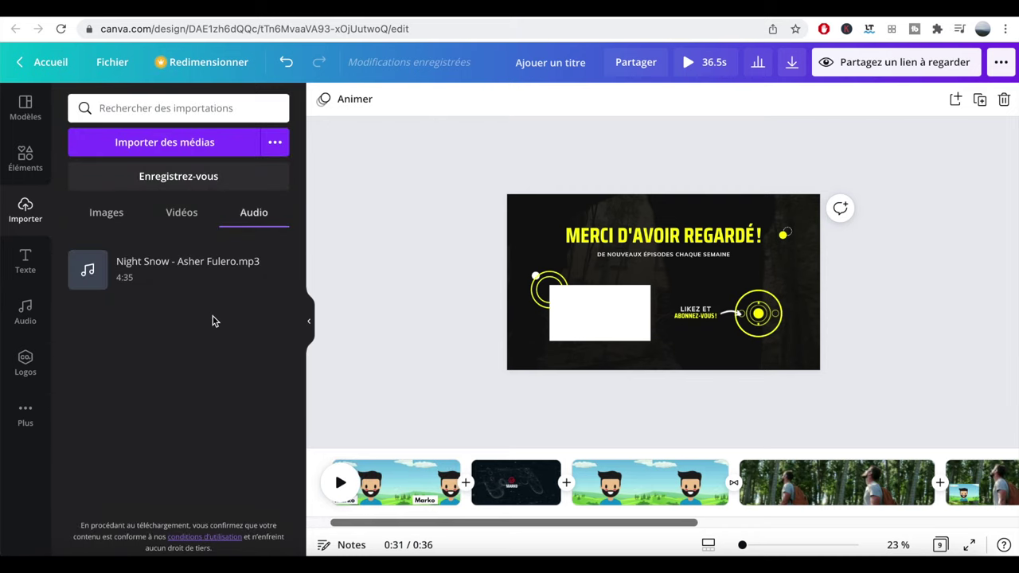
- Add the imported music to the timeline, extend it back to the start of the video, and play from the first page
{"action": "left_click", "coordinate": [159, 277]}
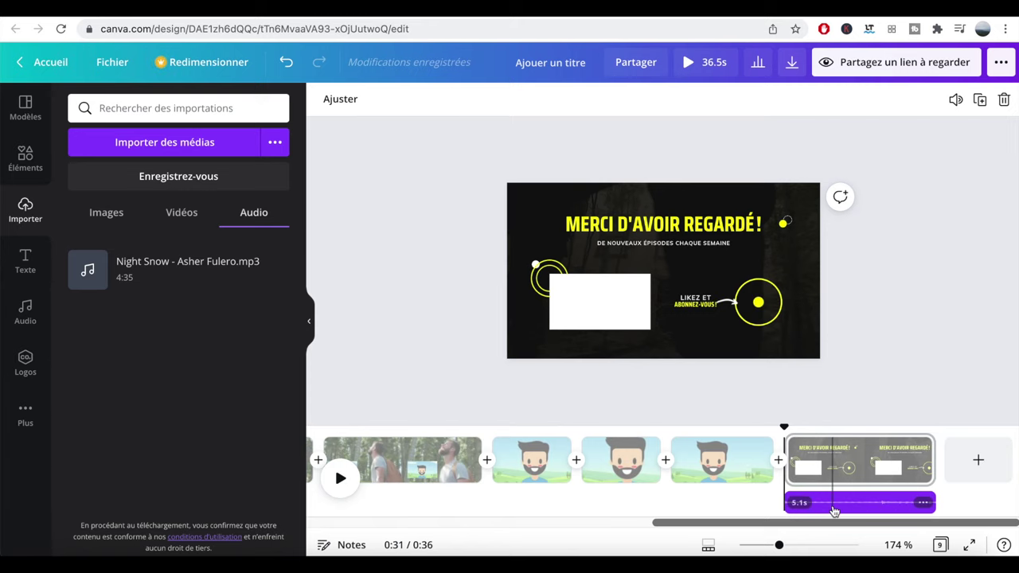
{"action": "left_click", "coordinate": [717, 510]}
{"action": "left_click", "coordinate": [812, 503]}
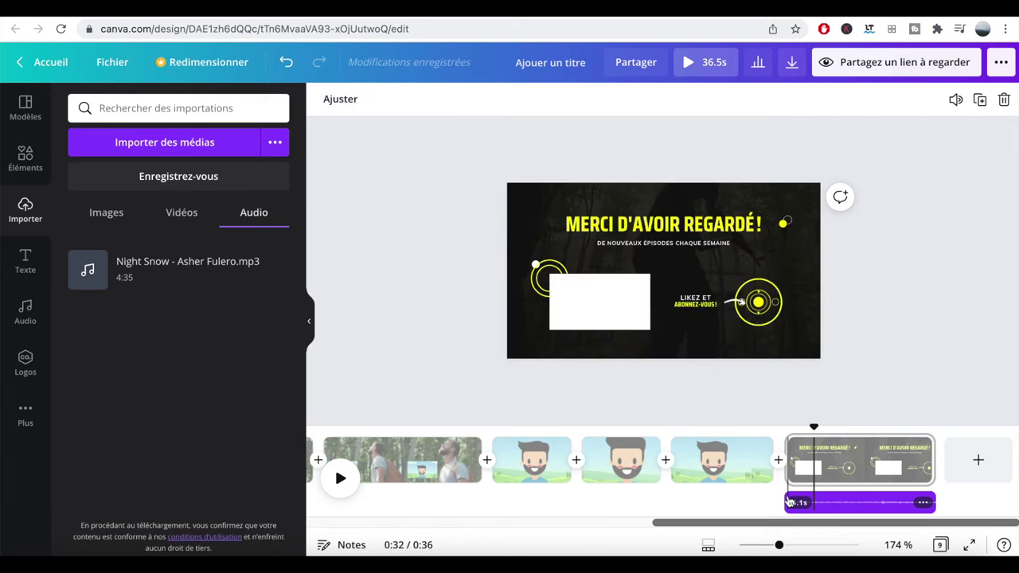
{"action": "left_click_drag", "start_coordinate": [784, 503], "coordinate": [276, 522]}
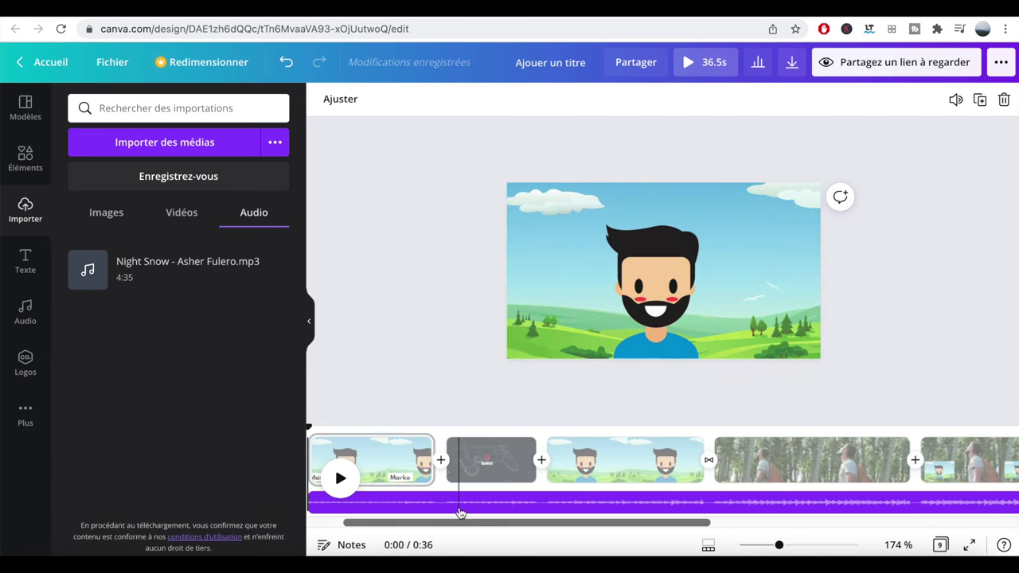
{"action": "left_click", "coordinate": [551, 506]}
{"action": "mouse_move", "coordinate": [551, 506]}
{"action": "left_mouse_down"}
{"action": "mouse_move", "coordinate": [450, 505]}
{"action": "mouse_move", "coordinate": [530, 505]}
{"action": "mouse_move", "coordinate": [517, 506]}
{"action": "mouse_move", "coordinate": [579, 528]}
{"action": "mouse_move", "coordinate": [663, 522]}
{"action": "left_mouse_up"}
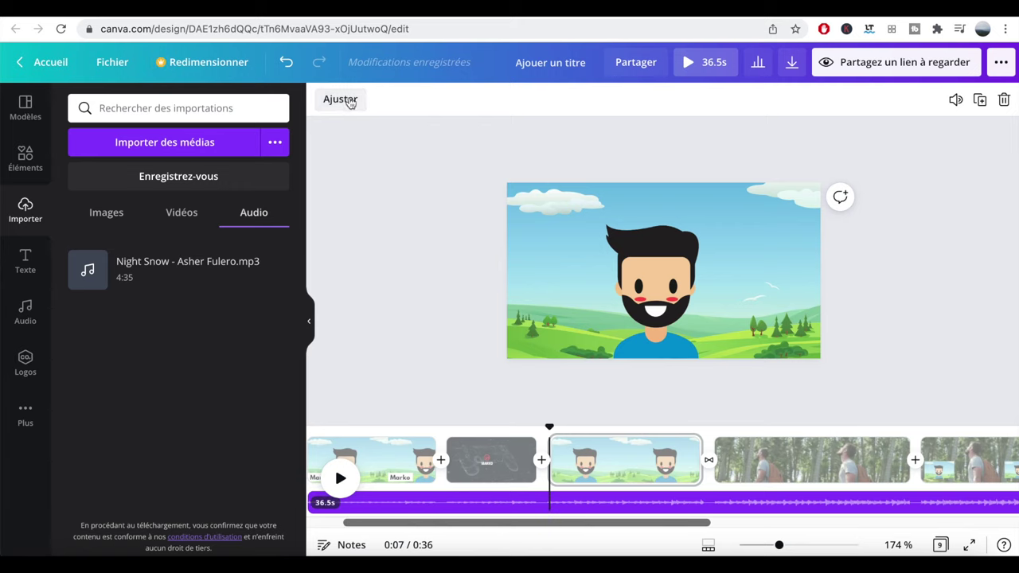
{"action": "left_click", "coordinate": [354, 436]}
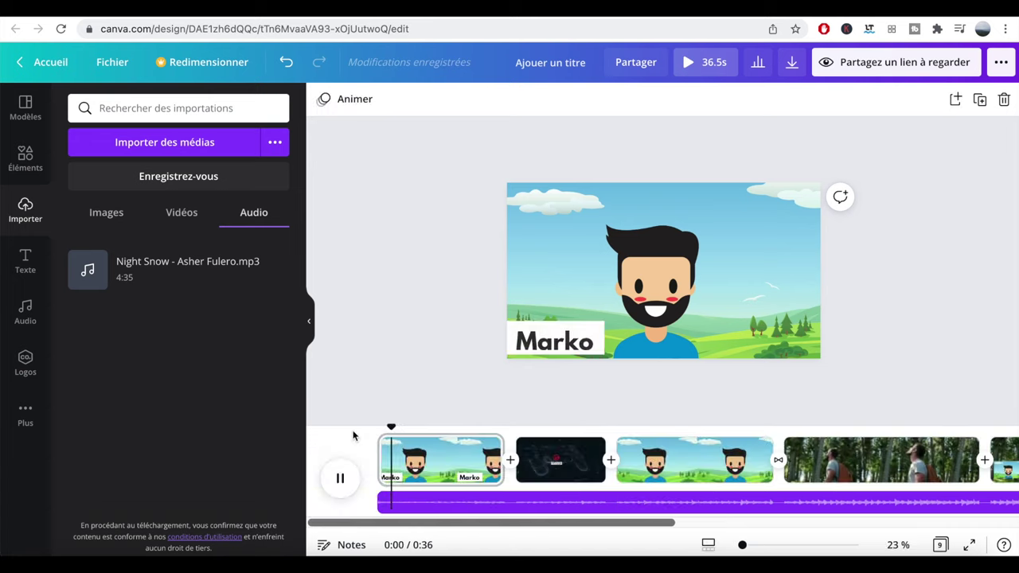
- Lower the volume of the background music track
{"action": "left_click", "coordinate": [398, 501]}
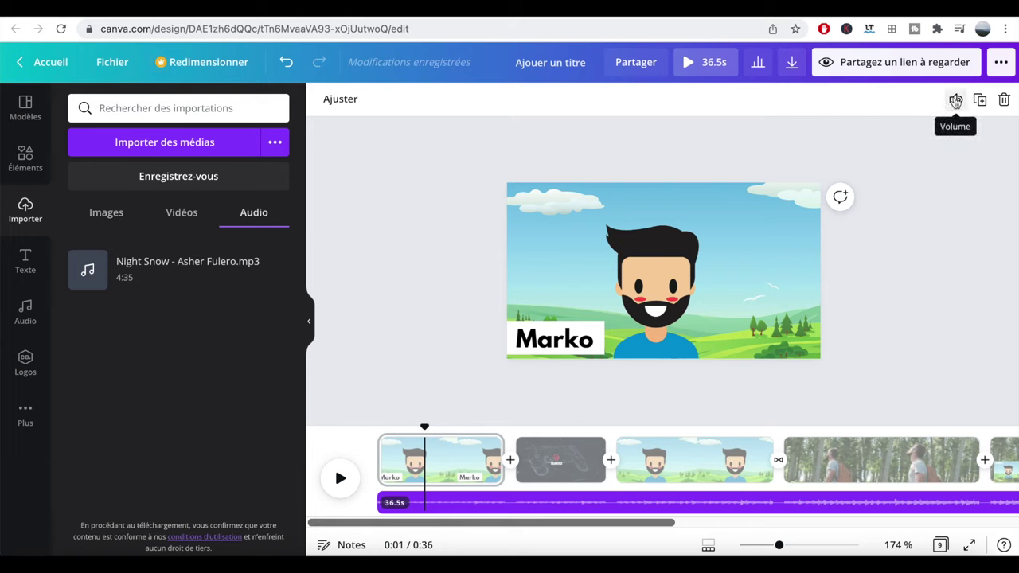
{"action": "left_click", "coordinate": [955, 100]}
{"action": "left_click_drag", "start_coordinate": [916, 138], "coordinate": [820, 138]}
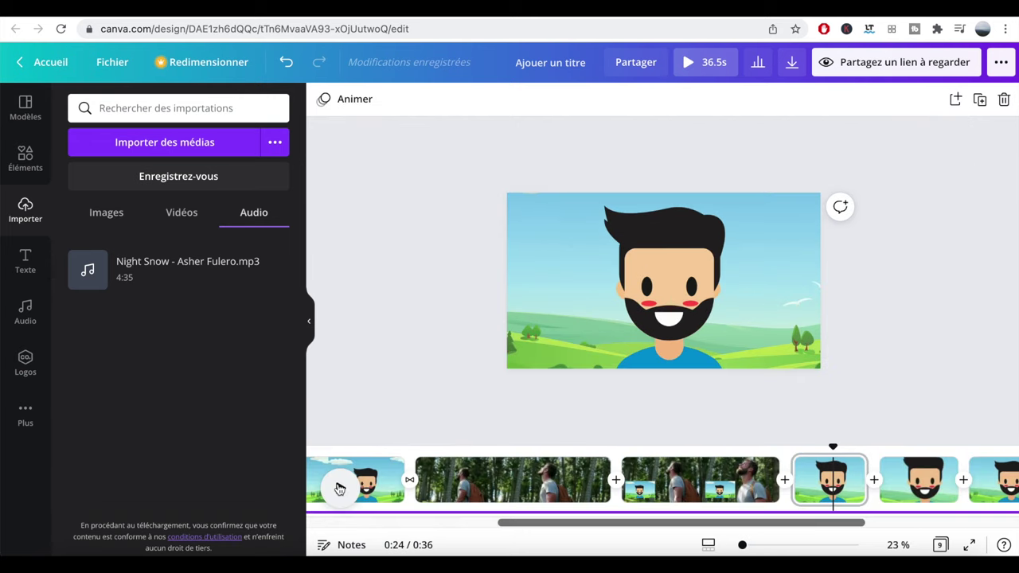
- Download all nine pages as an MP4 video, and play and pause the exported file
{"action": "scroll", "coordinate": [340, 488], "scroll_direction": "left", "scroll_amount": 5}
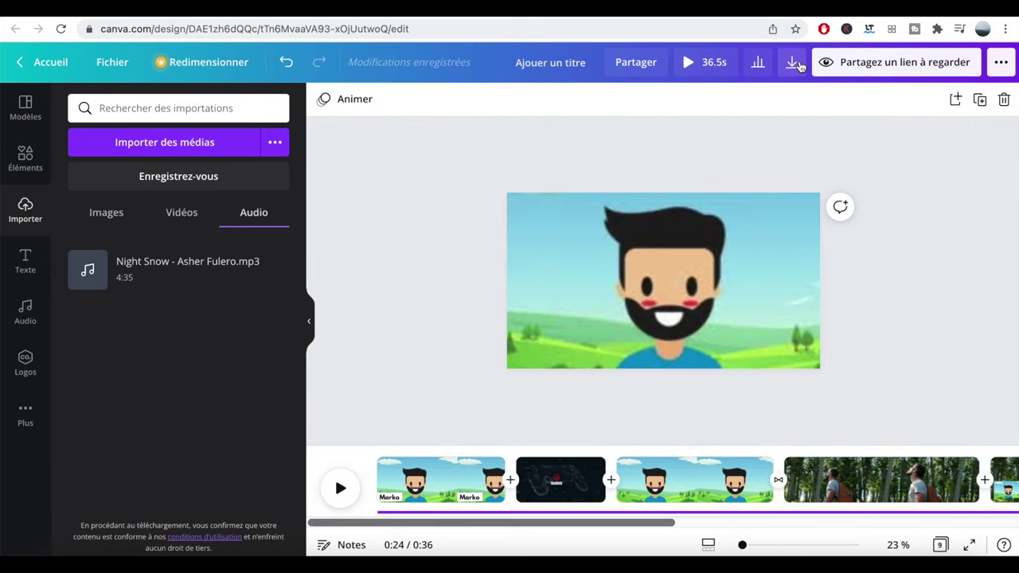
{"action": "left_click", "coordinate": [800, 67]}
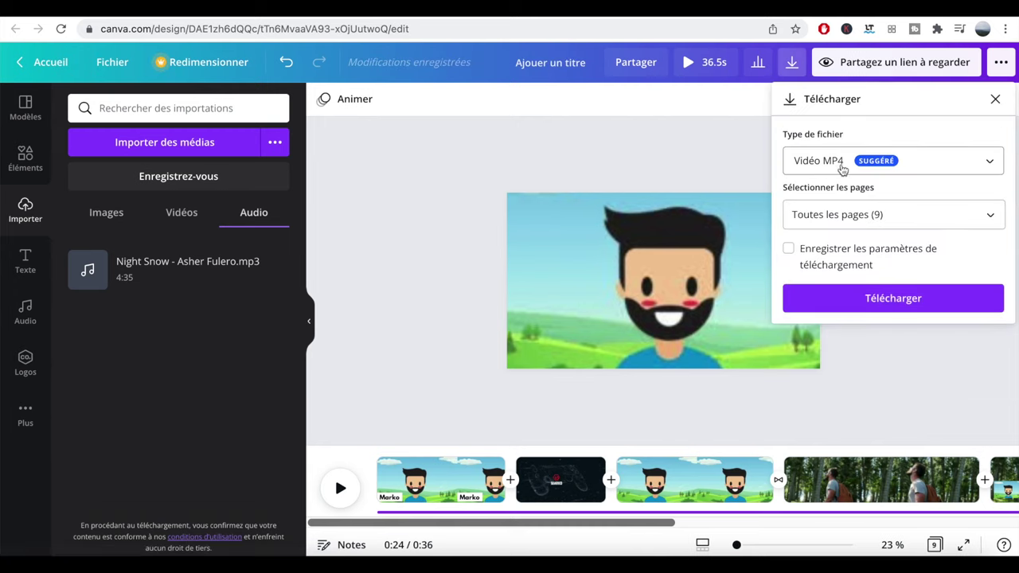
{"action": "left_click", "coordinate": [870, 299]}
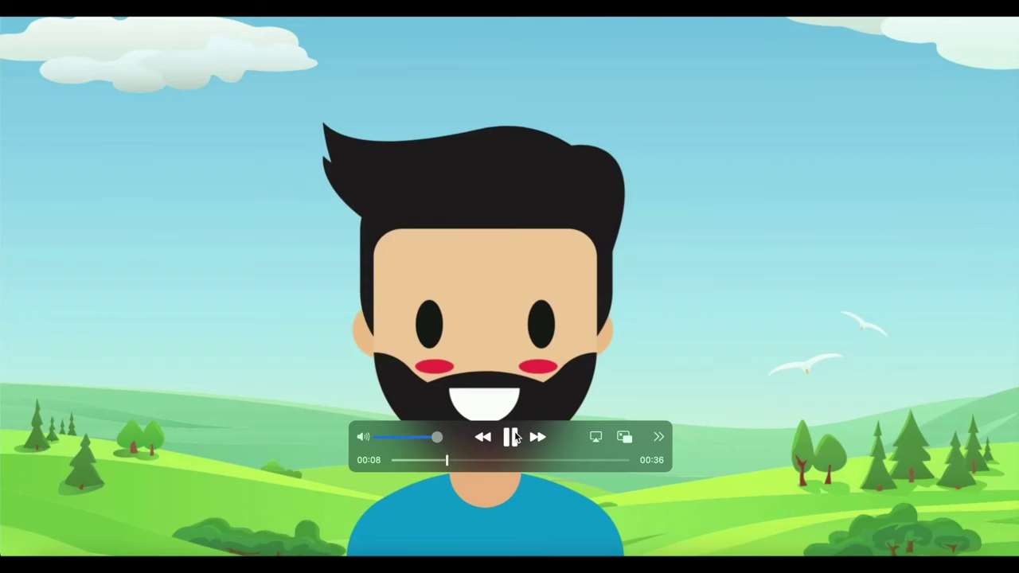
{"action": "left_click", "coordinate": [513, 437]}
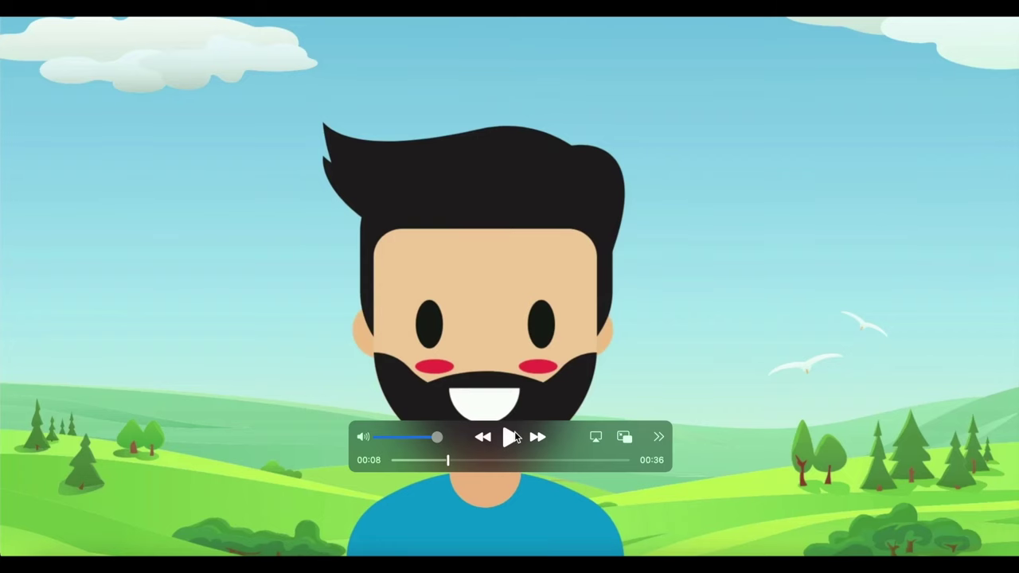